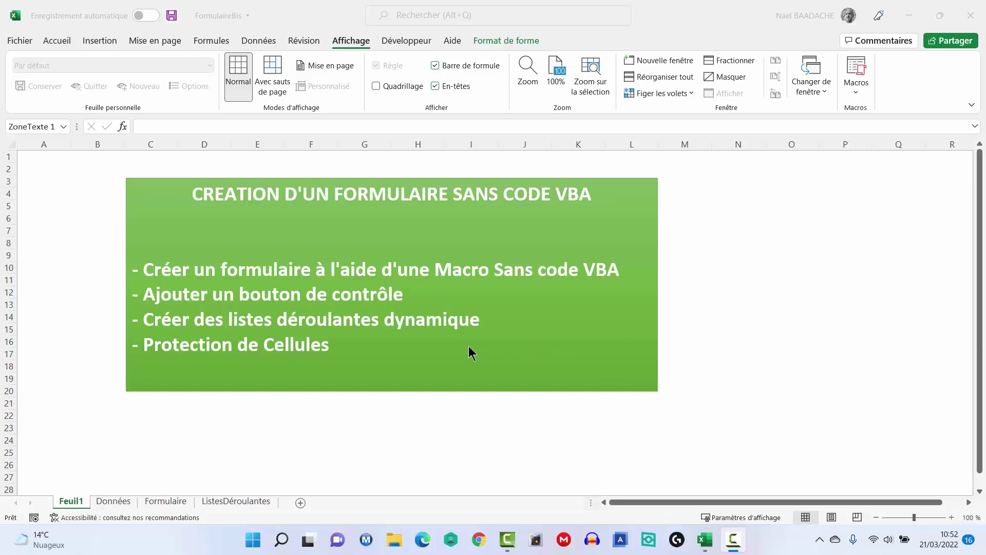
On the Formulaire sheet, choose Famille3 as the Famille Produits and enter Article7 as the Article
left_click(164, 500)
left_click(185, 231)
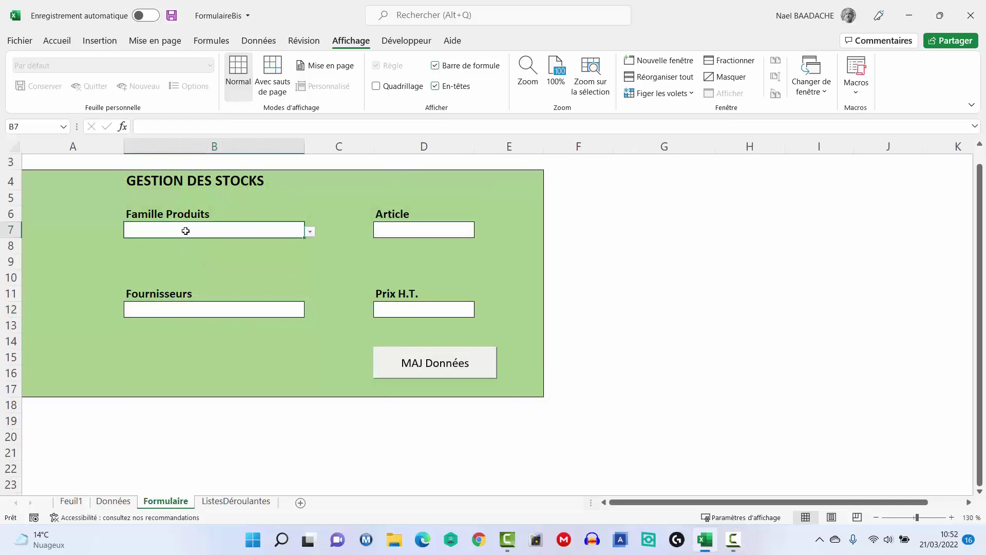
left_click(309, 235)
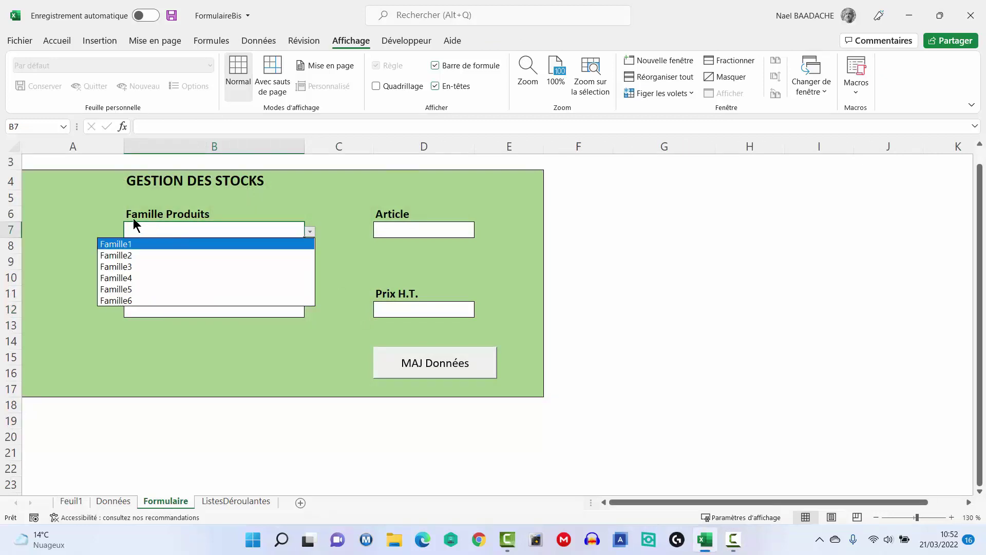
left_click(121, 266)
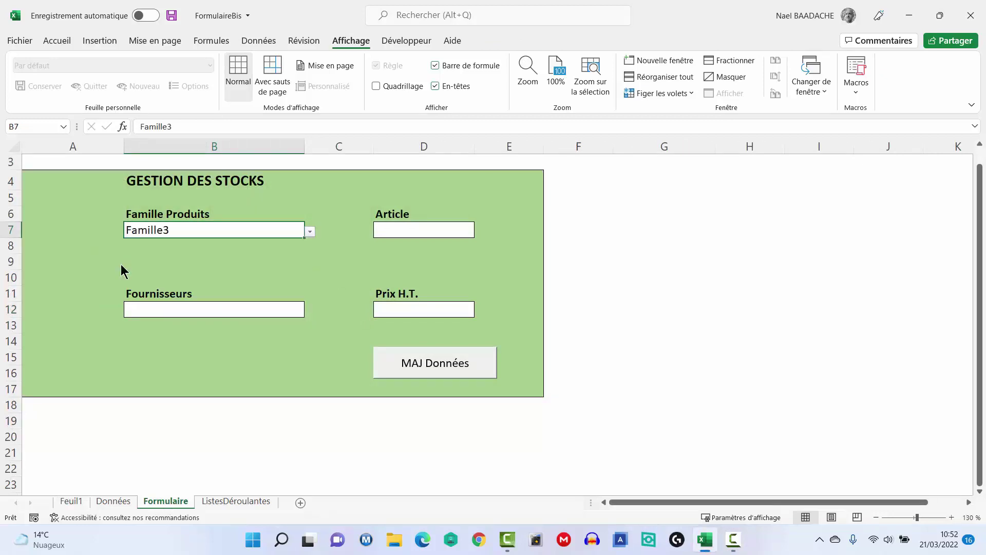
left_click(404, 226)
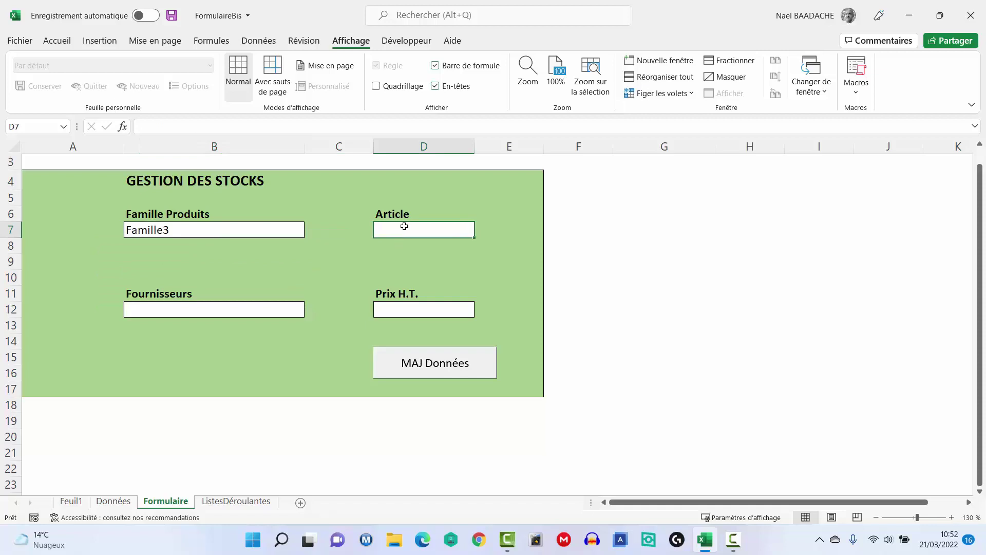
type("Article")
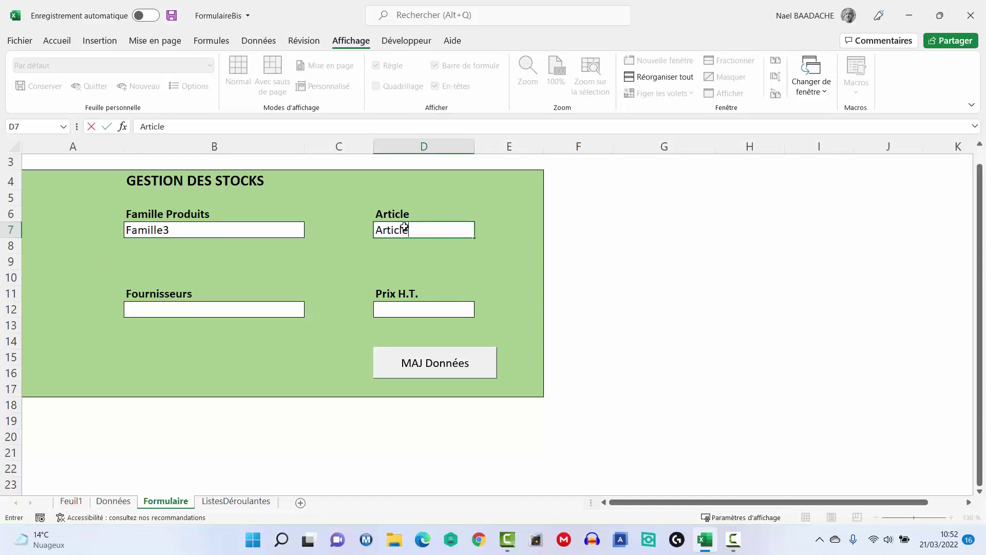
type("7")
key("Return")
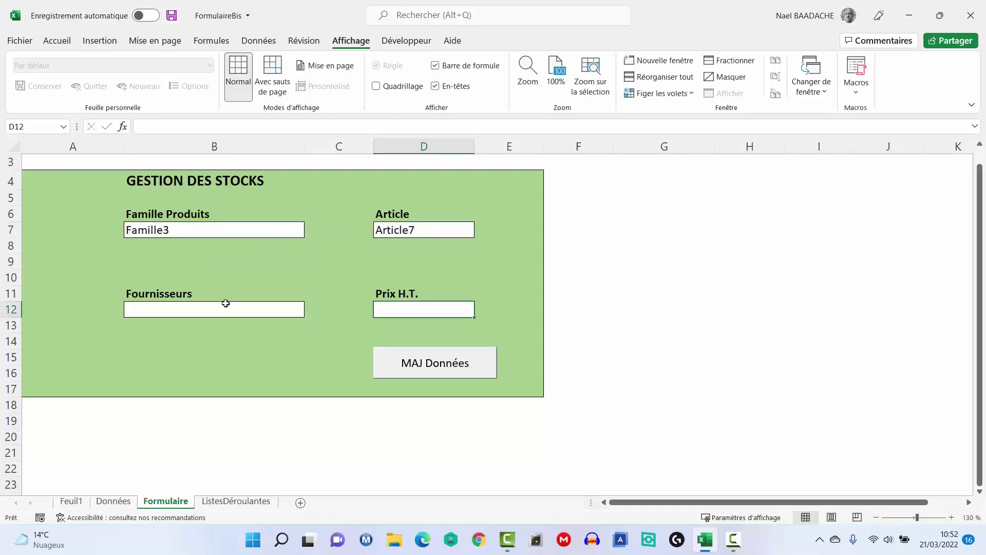
Choose Fournisseur5 in the form's Fournisseurs field and enter 45 as the Prix H.T
left_click(225, 308)
left_click(309, 311)
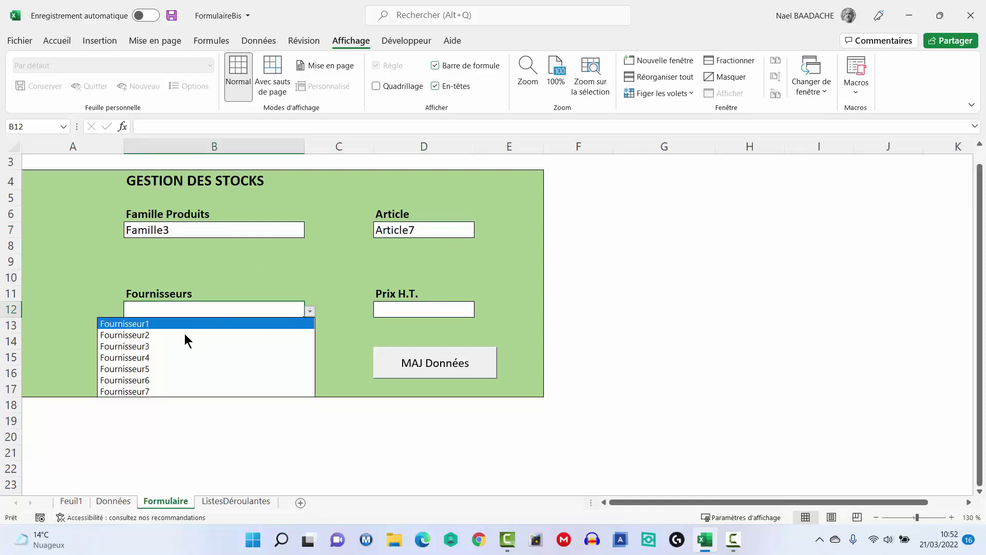
left_click(144, 370)
left_click(414, 313)
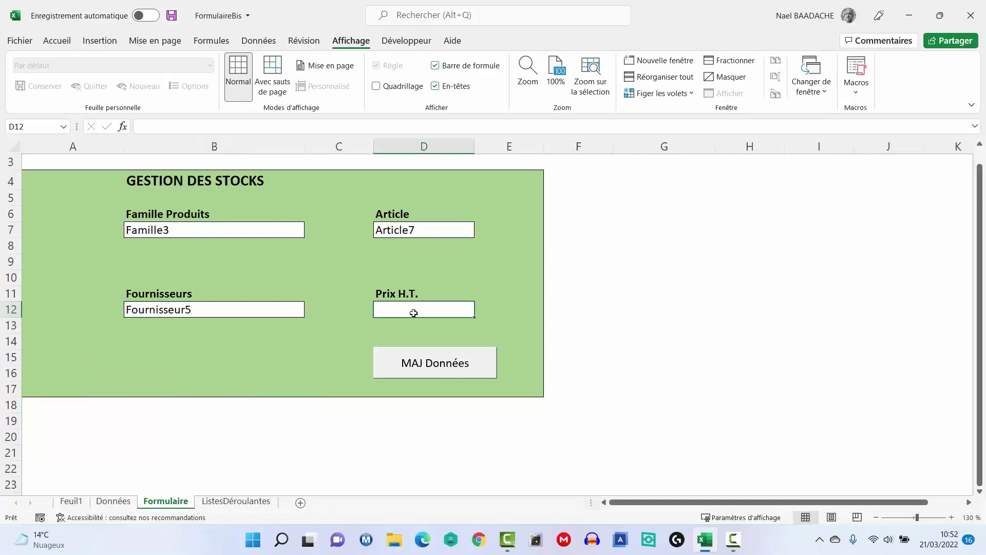
type("45")
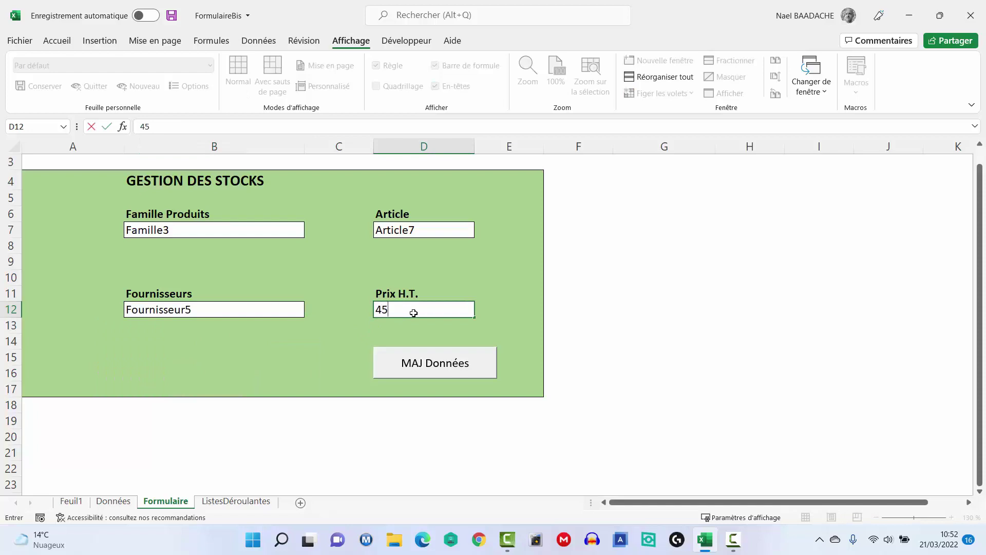
key("Return")
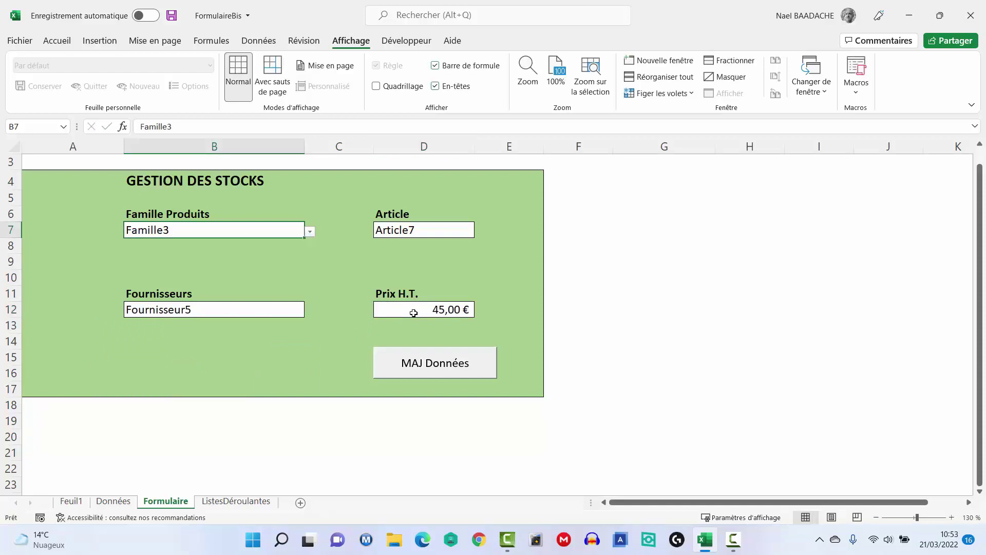
Run the form's MAJ Données update and inspect the added record and the T.T.C. column on the Données sheet
left_click(443, 366)
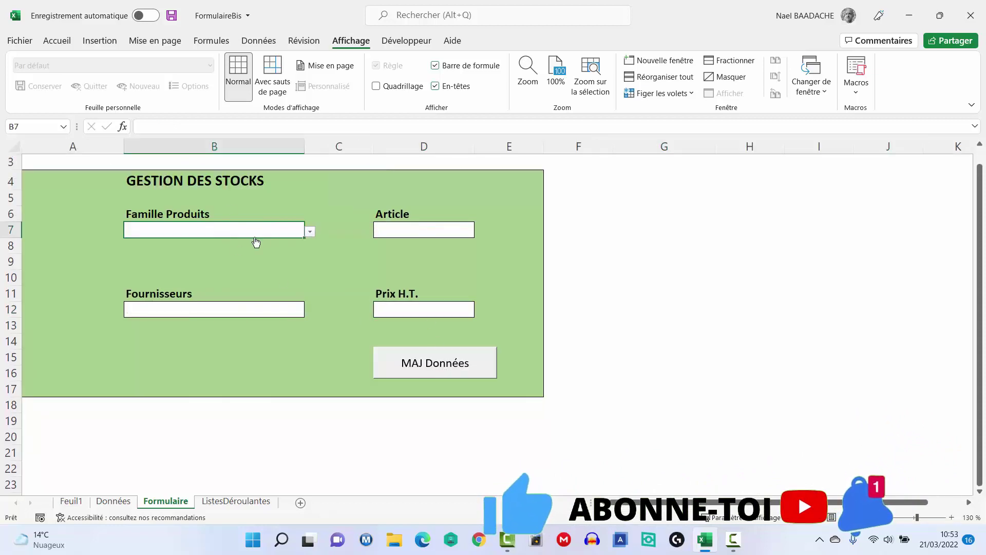
left_click(119, 501)
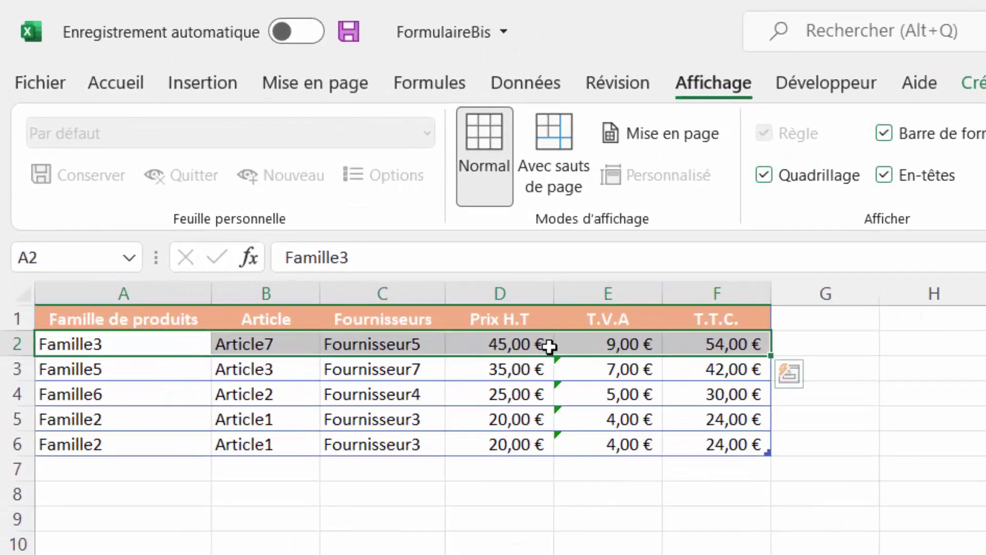
left_click_drag(154, 343, 488, 344)
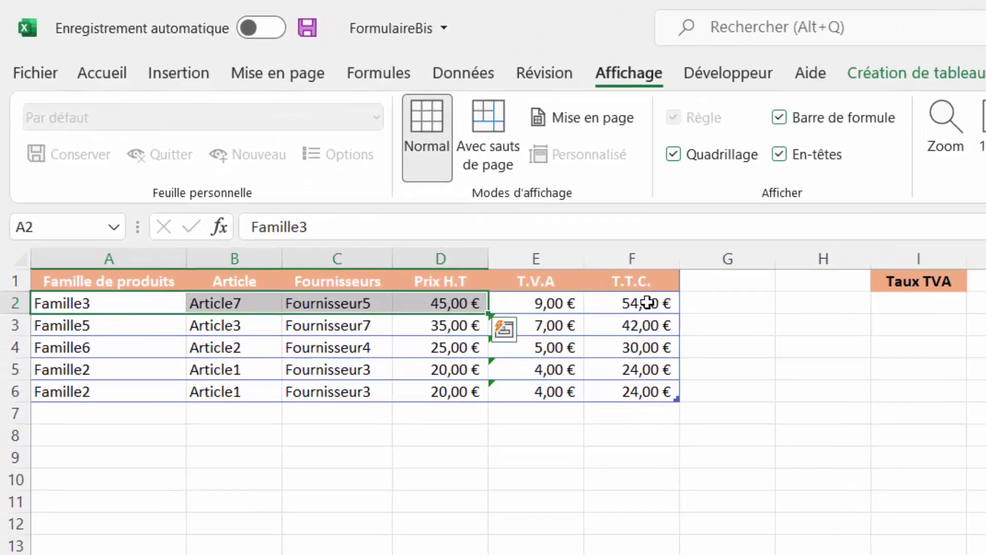
left_click_drag(739, 343, 739, 419)
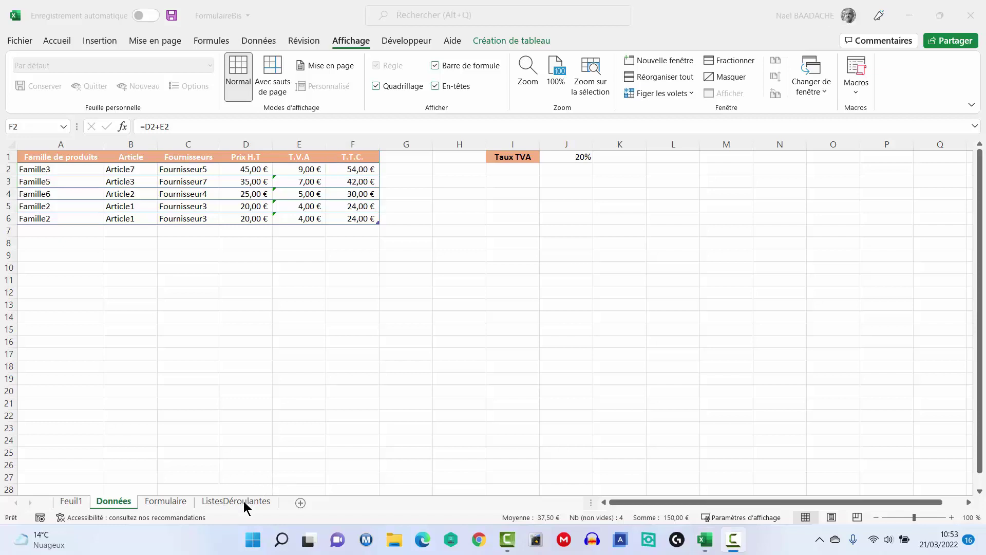
Add Famille7 in cell A10, at the end of the Familles Produits list on the ListesDéroulantes sheet
left_click(241, 502)
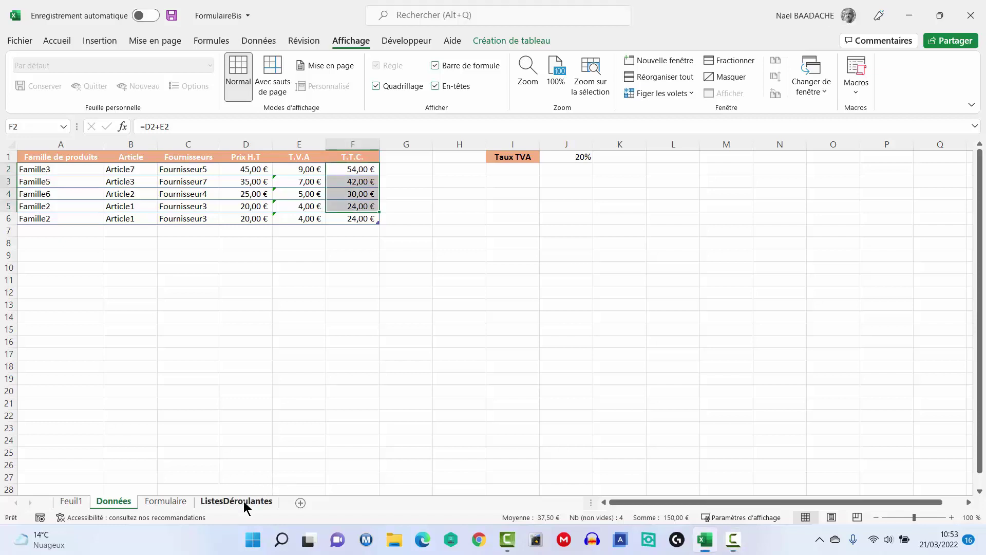
left_click(52, 269)
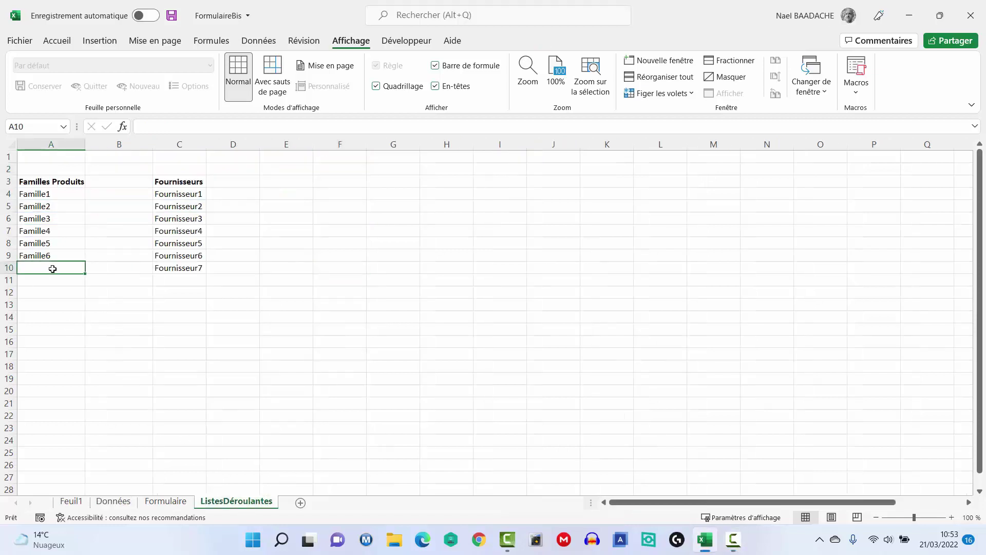
type("FA")
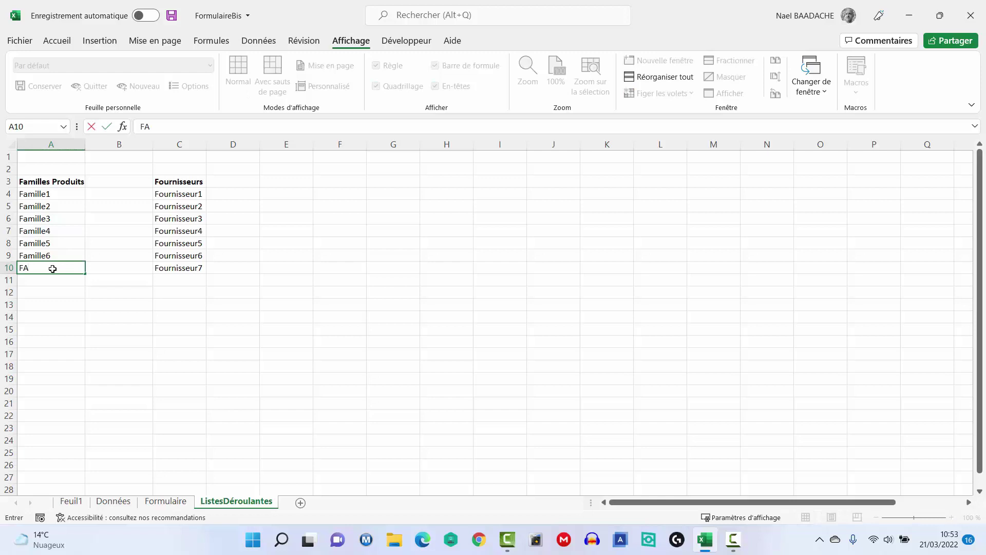
type("mille7")
key("Return")
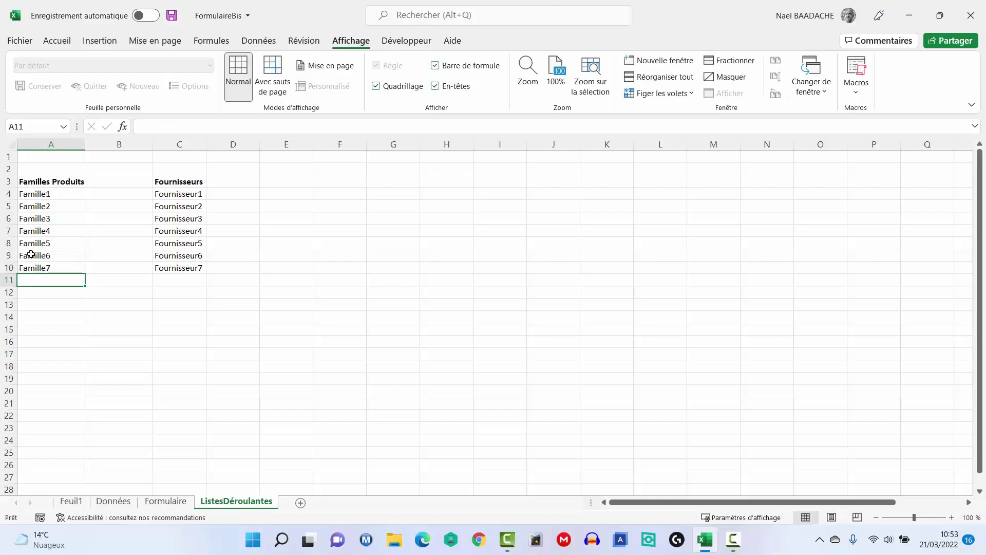
Check the choices offered by the Famille Produits and Fournisseurs drop-down lists on the Formulaire sheet
left_click(159, 503)
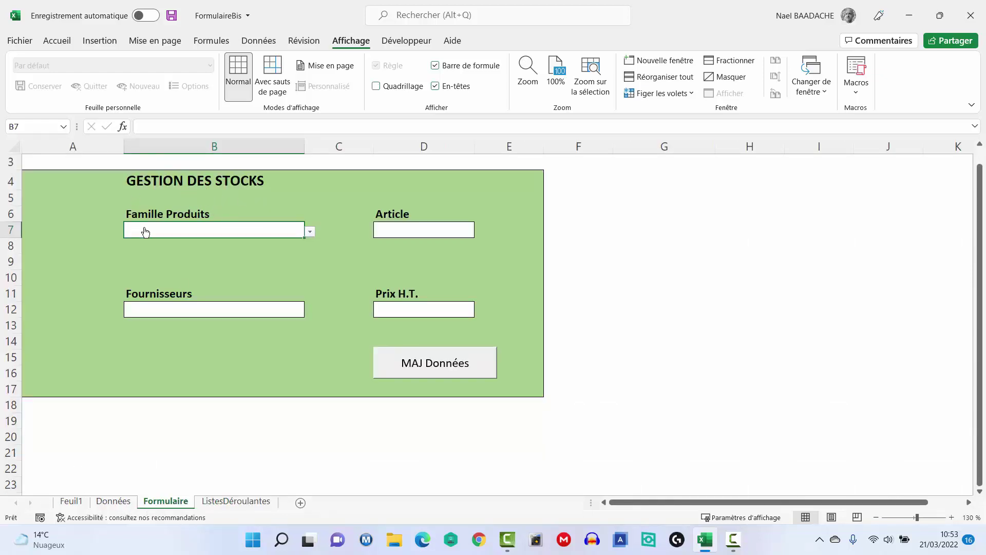
left_click(310, 234)
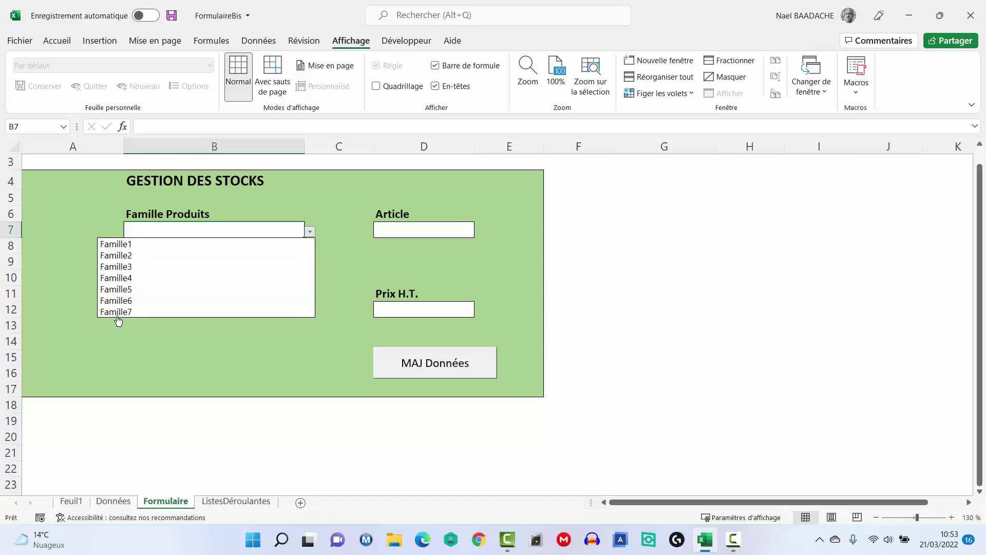
key("Escape")
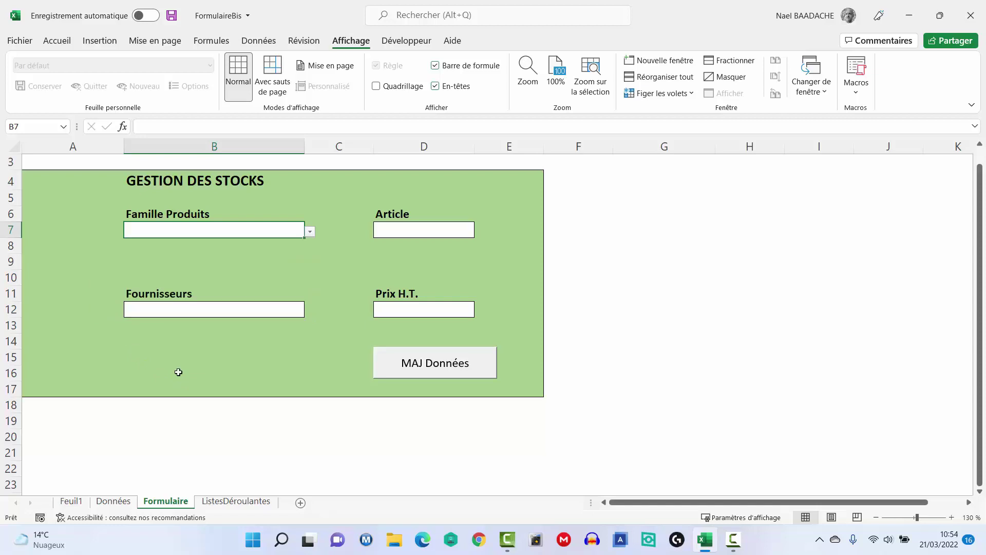
left_click(201, 310)
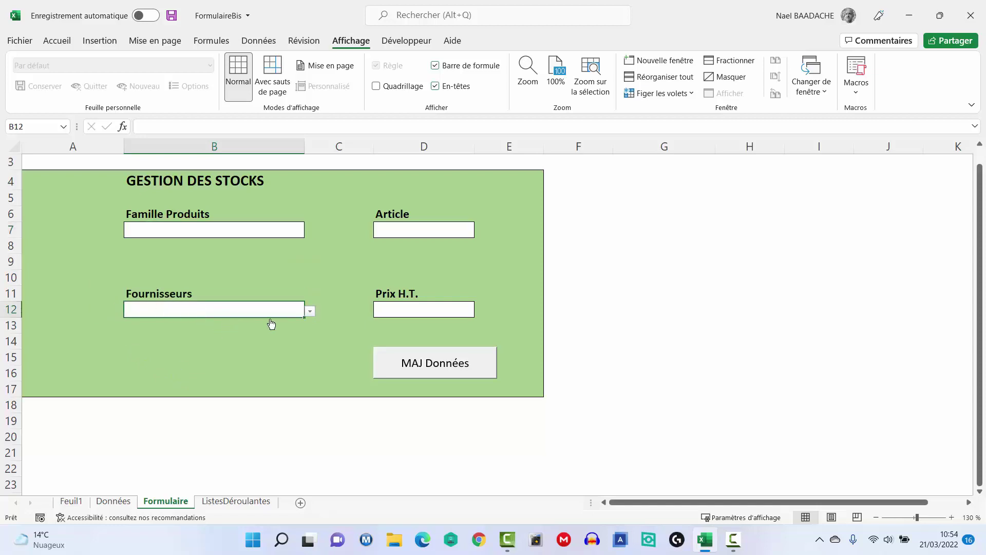
left_click(311, 314)
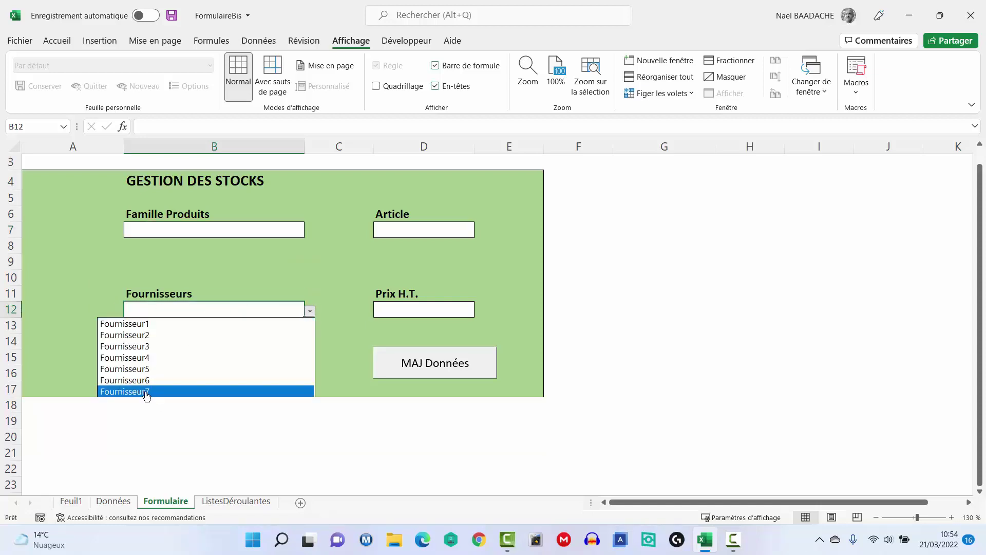
key("Escape")
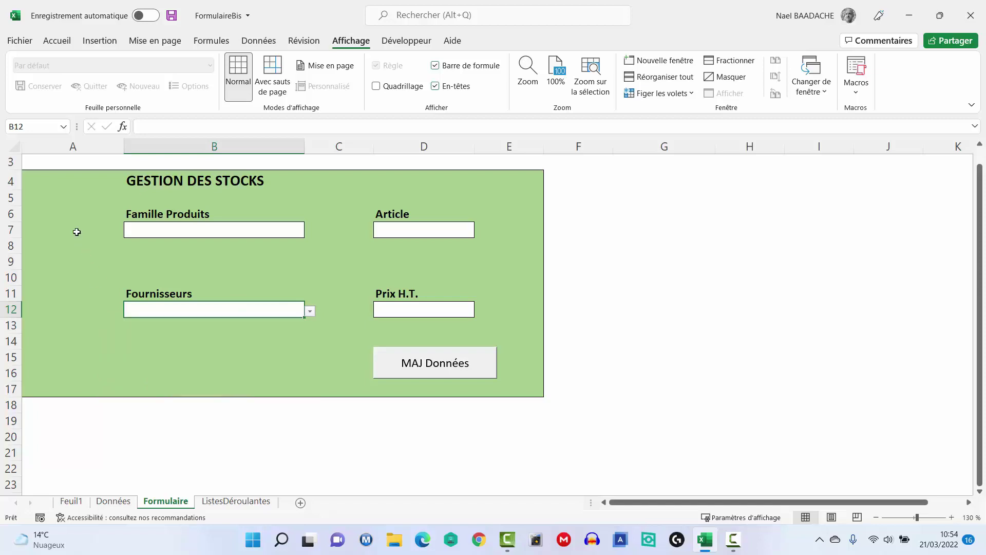
Add Fournisseur8 in cell C11, at the end of the Fournisseurs list on the ListesDéroulantes sheet
left_click(234, 500)
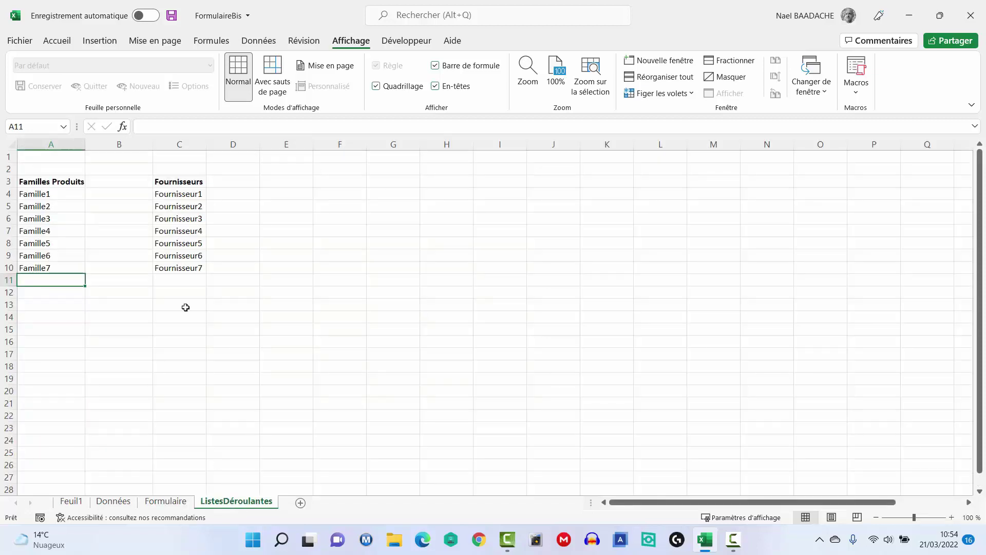
left_click(176, 280)
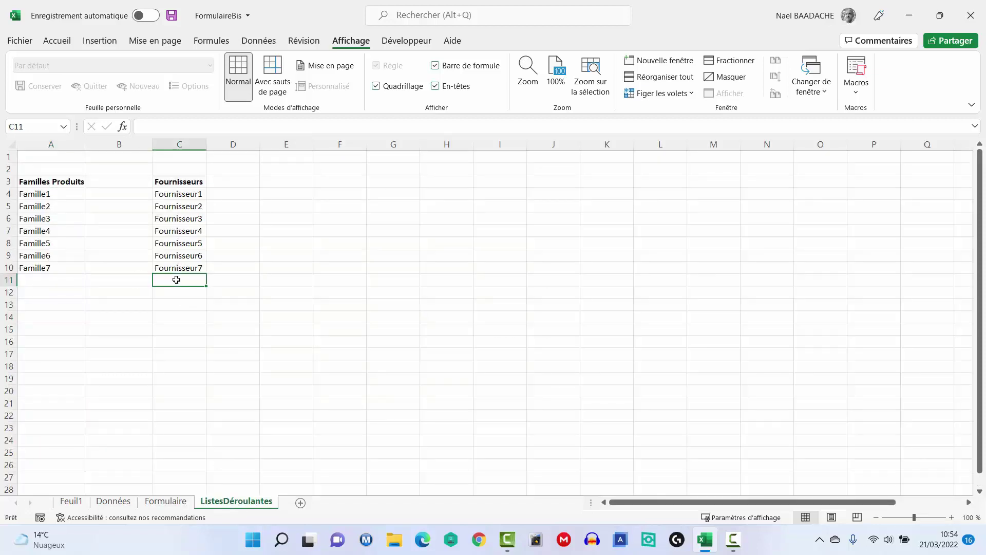
type("Fournisseur")
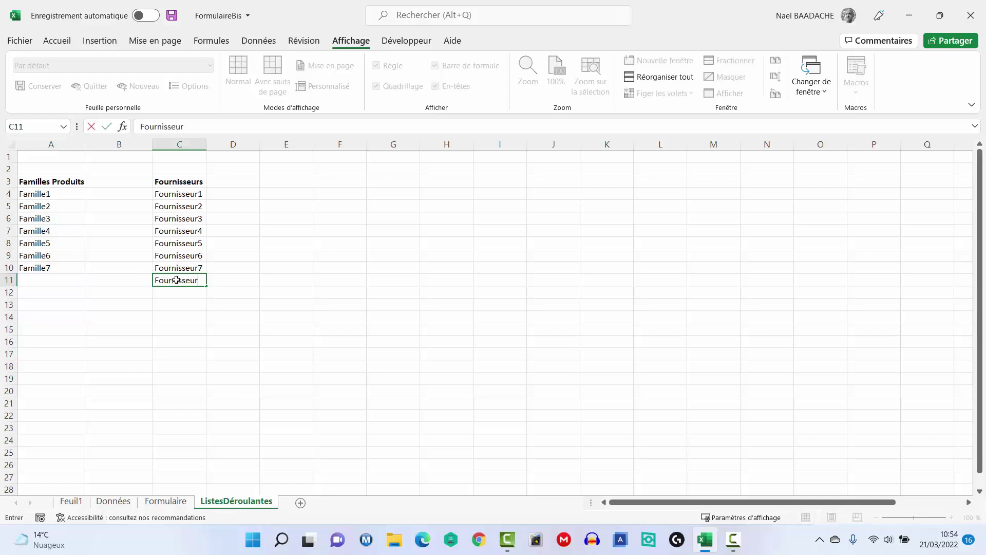
type("8")
key("Return")
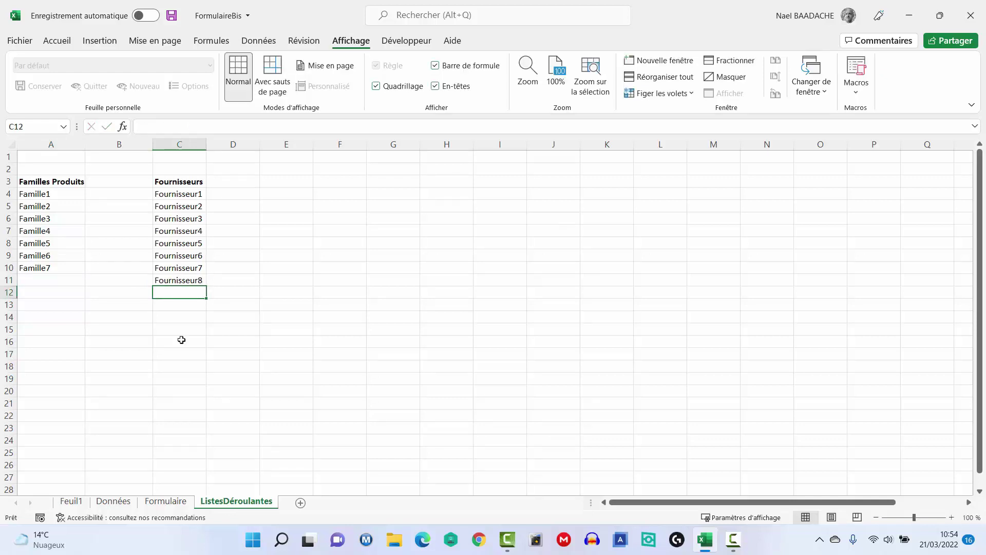
Check on the Formulaire sheet whether the Fournisseurs drop-down list offers the added supplier
left_click(178, 500)
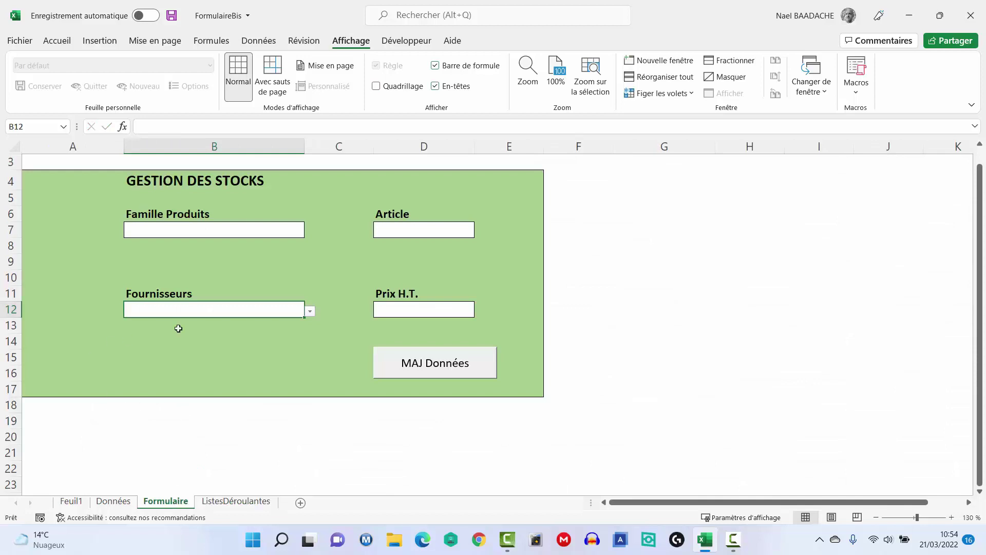
left_click(310, 311)
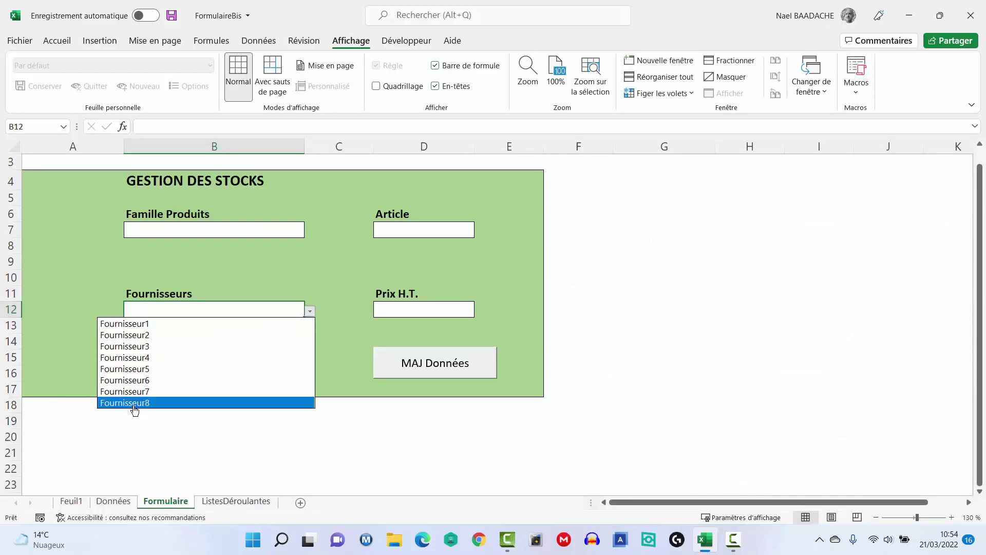
left_click(77, 220)
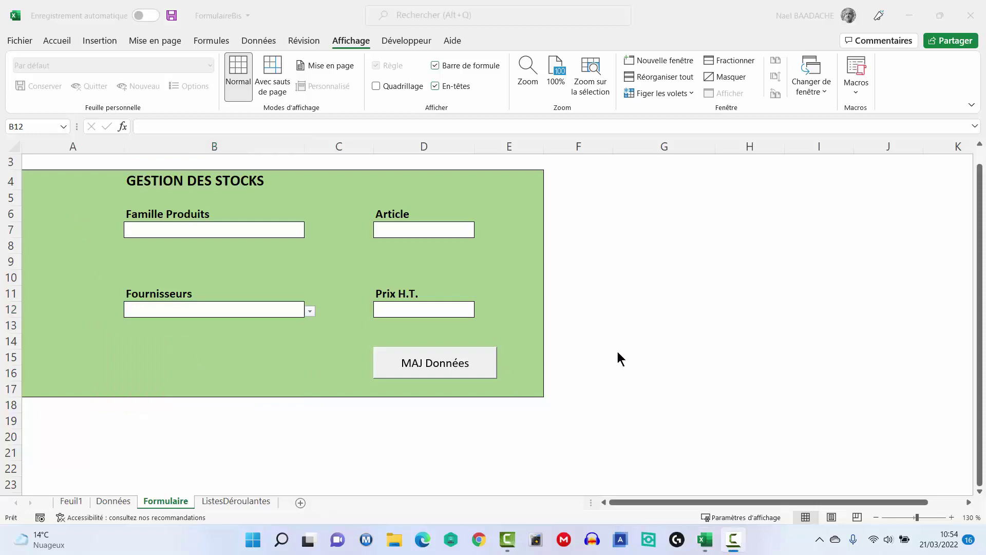
left_click(607, 341)
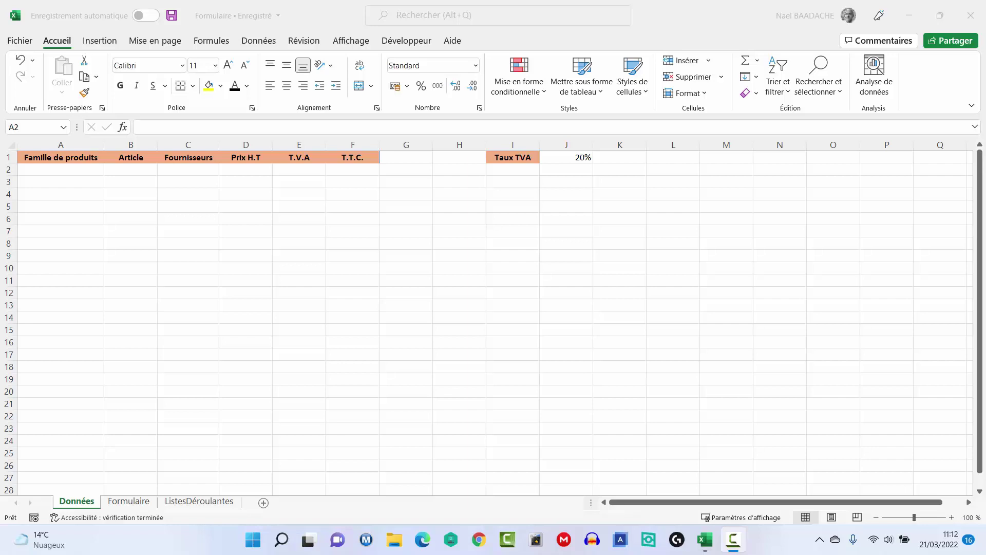
Enter the T.V.A formula =D2*J1 in cell E2 of the Données sheet, multiplying Prix H.T by the Taux TVA
left_click(244, 248)
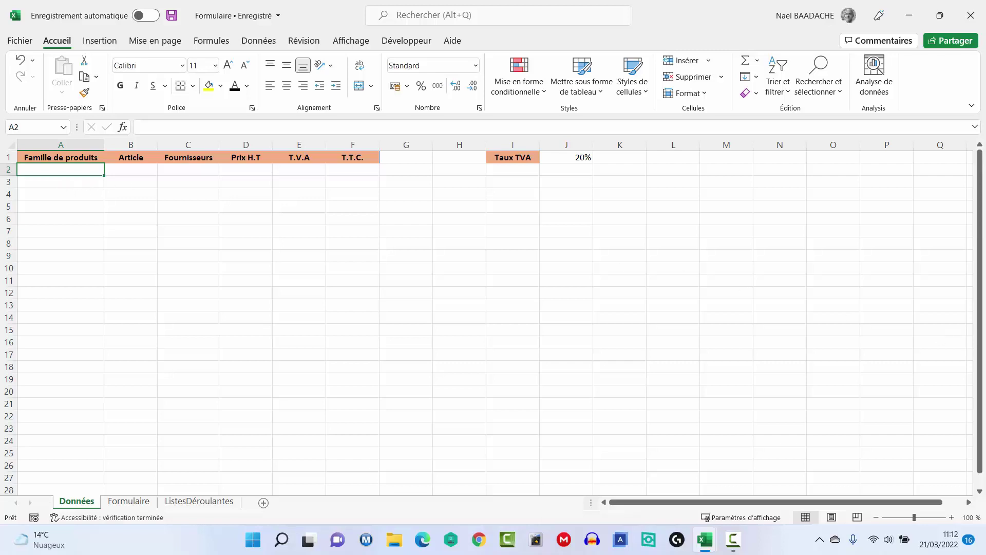
left_click(298, 172)
left_click(348, 173)
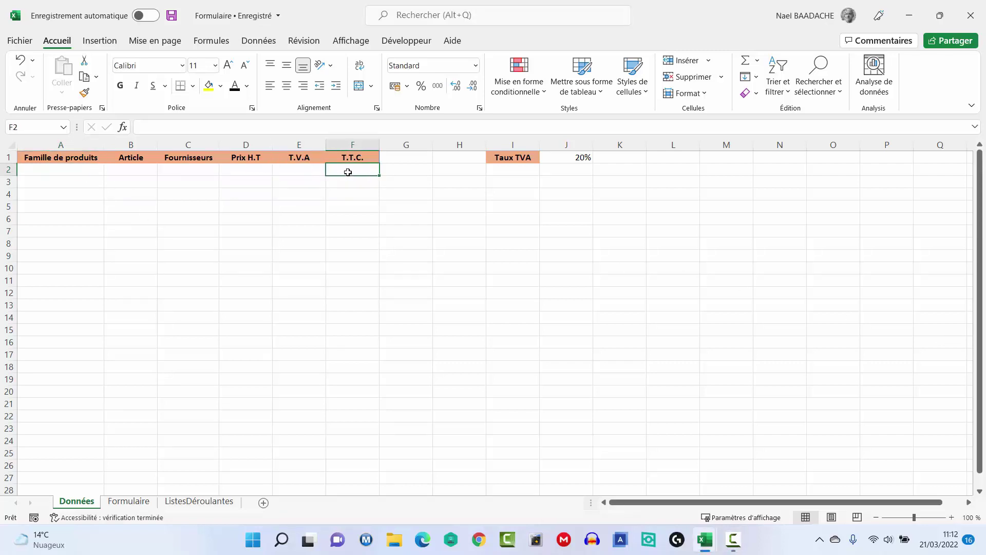
left_click(301, 169)
type("+")
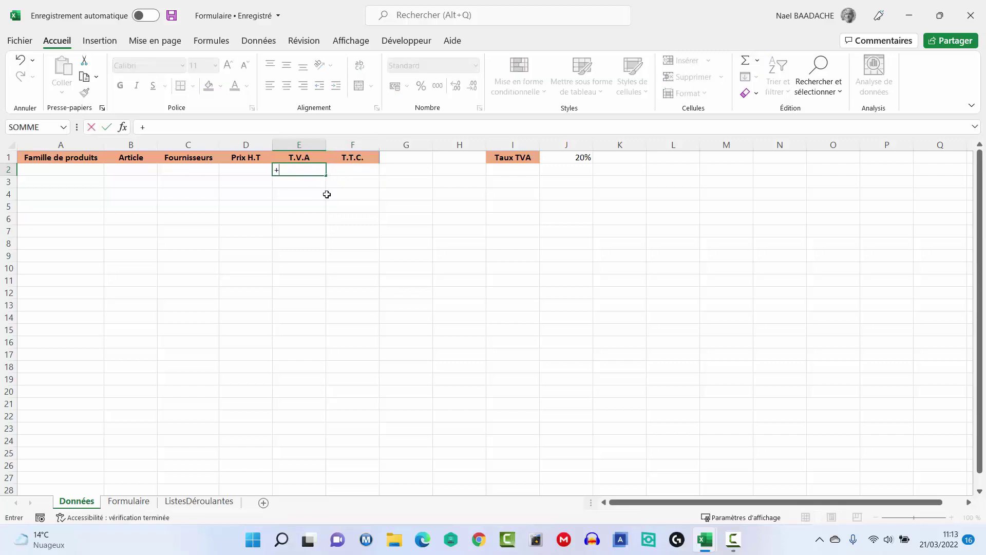
key("Escape")
type("=")
left_click(264, 170)
type("*")
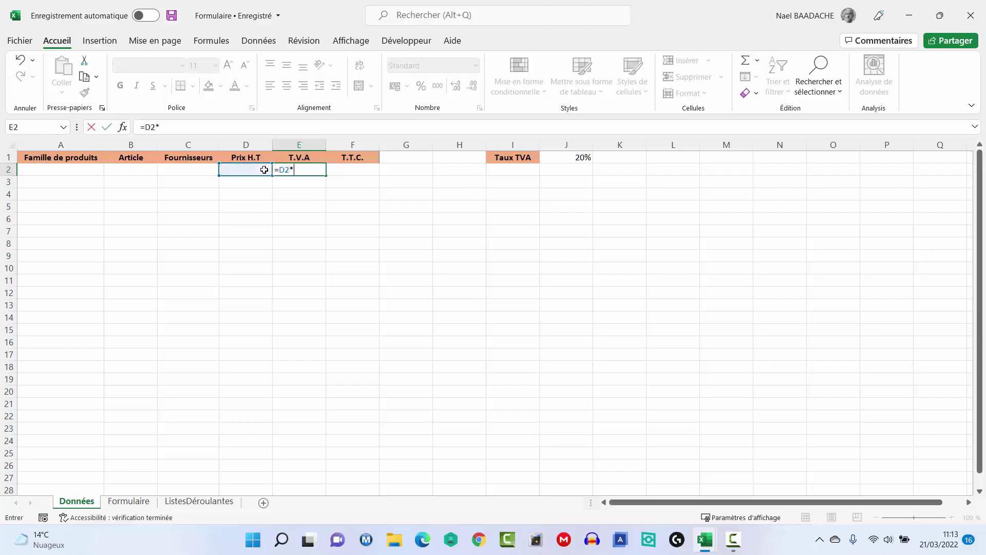
left_click(568, 161)
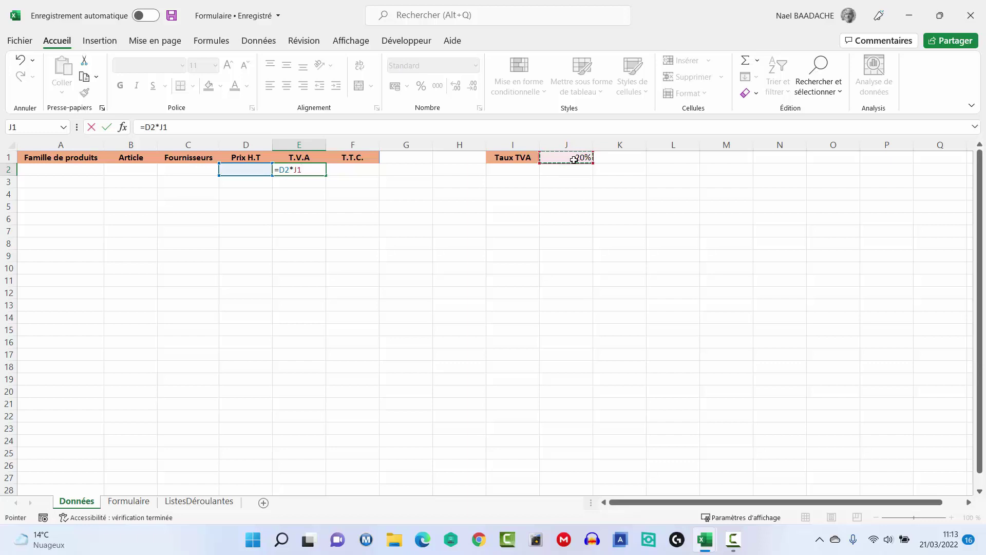
key("Return")
Enter the T.T.C. formula =D2+E2 in cell F2, adding Prix H.T and T.V.A
key("Up")
key("Right")
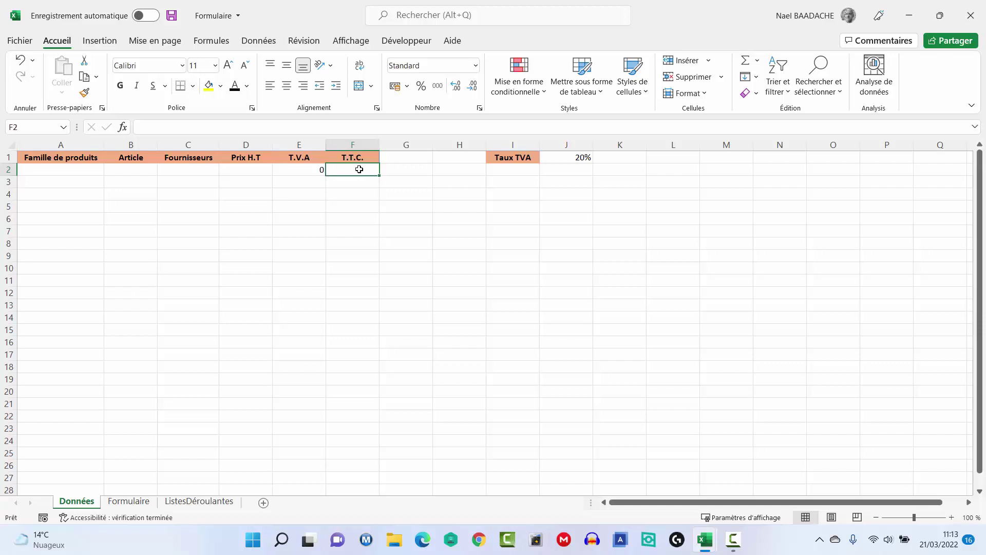
type("=")
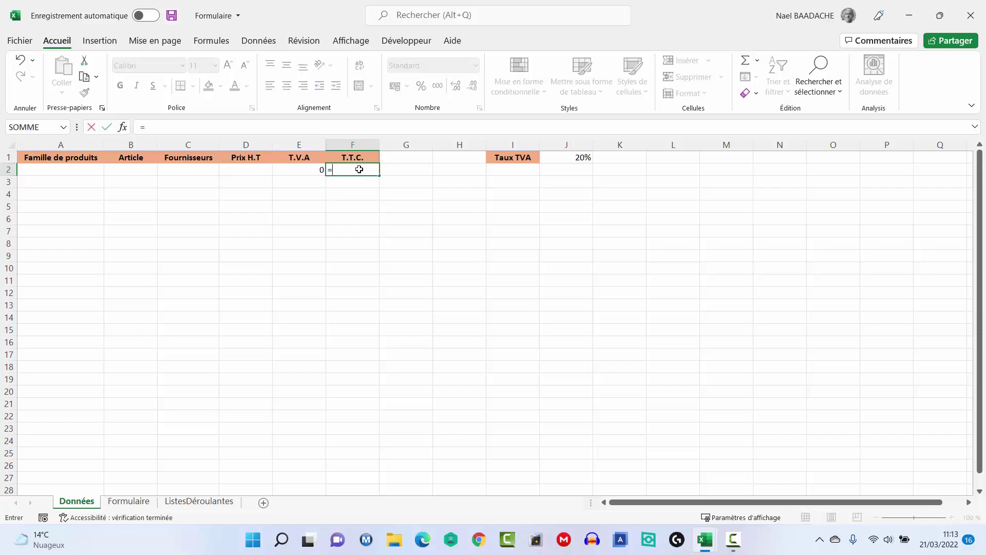
left_click(238, 168)
type("+")
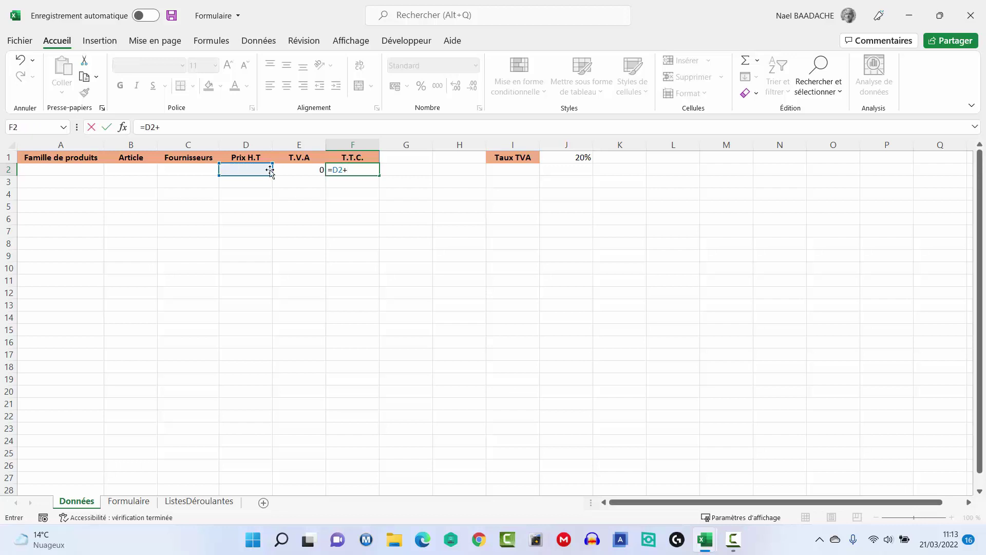
left_click(309, 172)
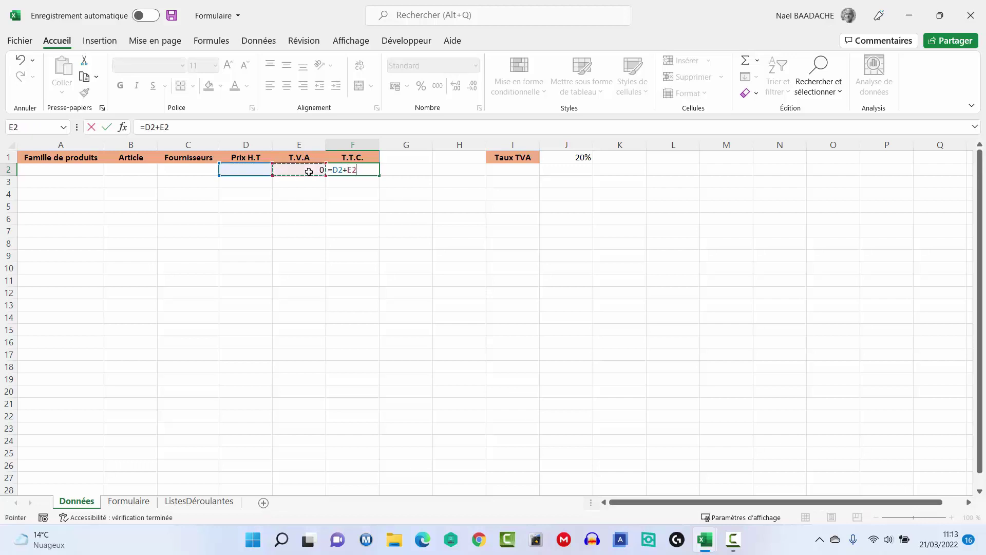
key("Return")
Apply the euro accounting number format to cells D2:F2
left_click(303, 169)
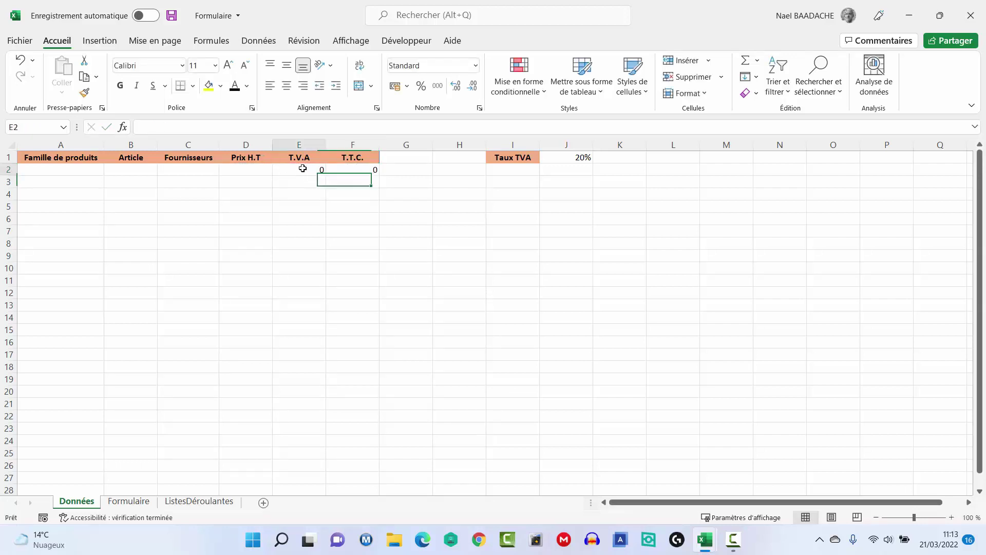
left_click(334, 172, "shift")
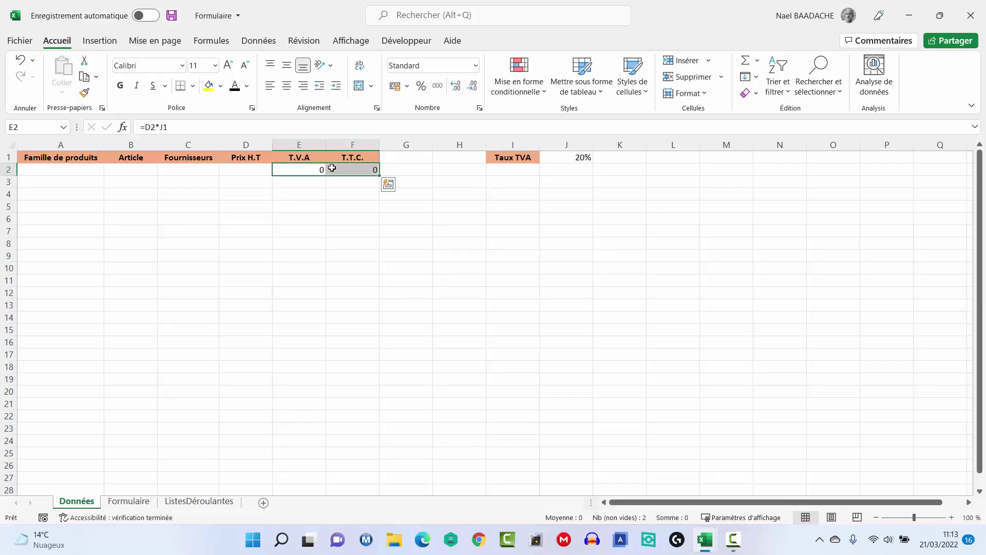
left_click_drag(252, 169, 351, 169)
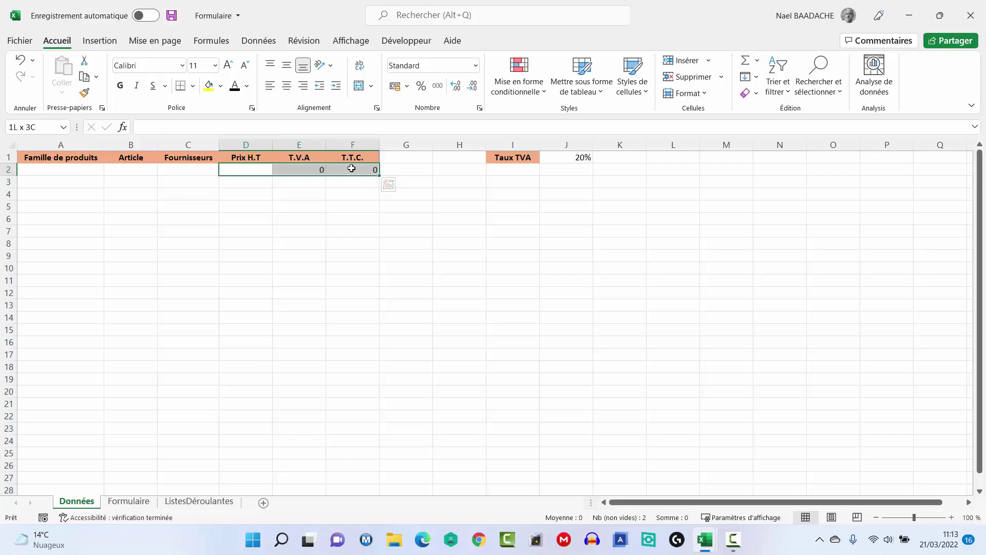
left_click(409, 87)
left_click(429, 104)
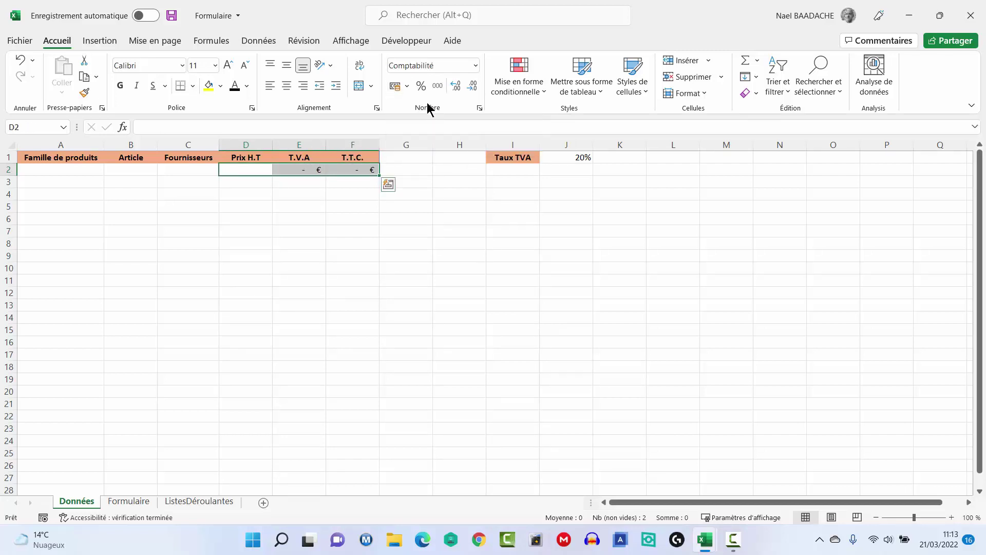
Format the range A1:F2 as a table with headers, using the light style with a black header row
left_click(79, 170)
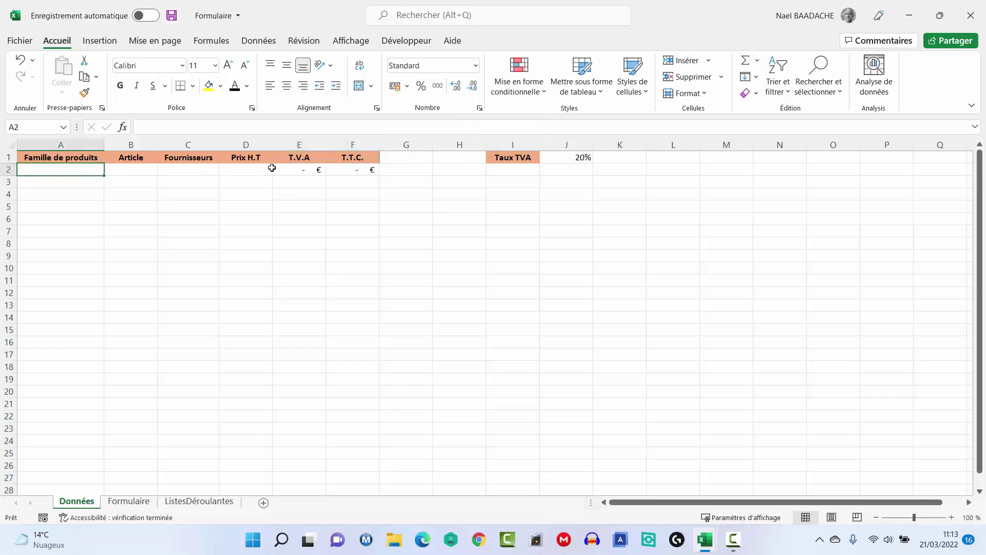
left_click(293, 170)
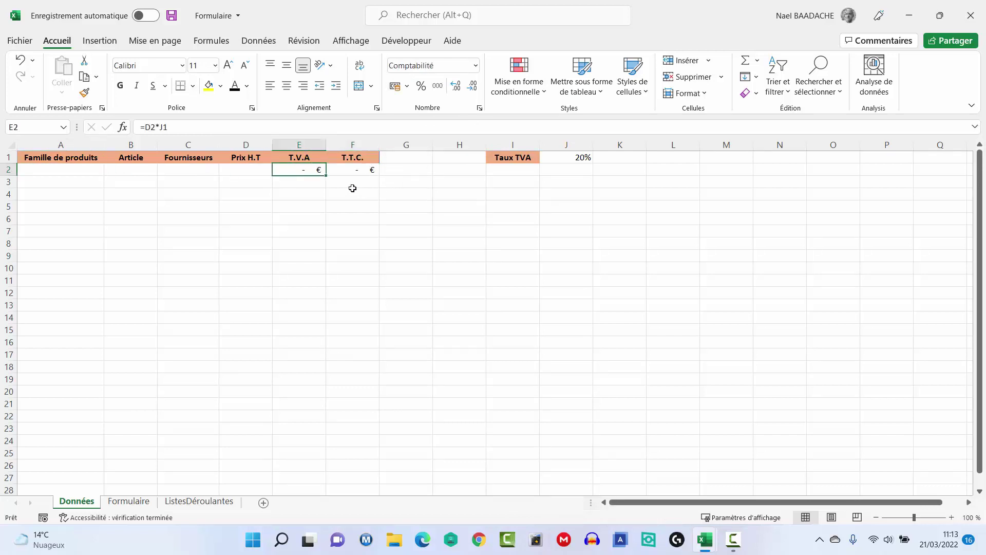
left_click(129, 169)
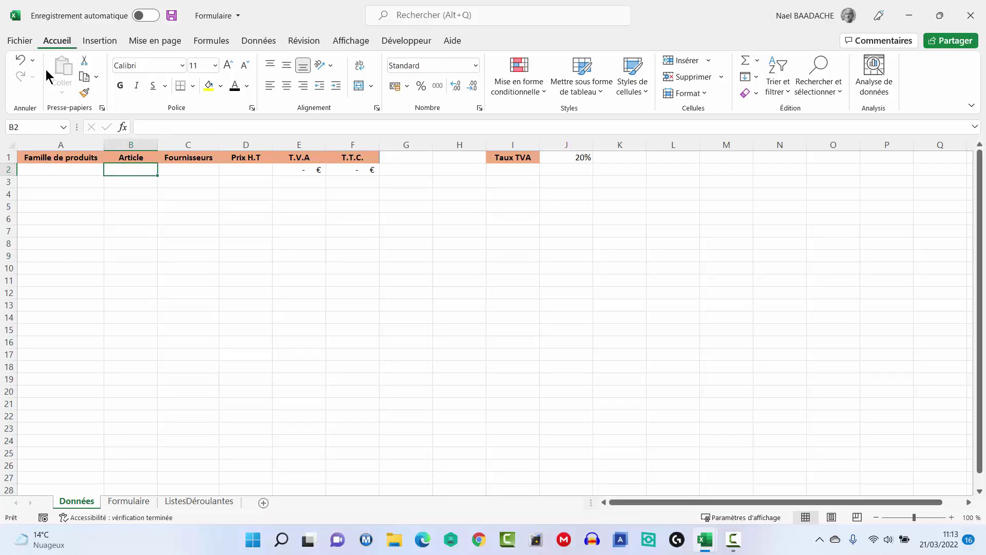
left_click(595, 93)
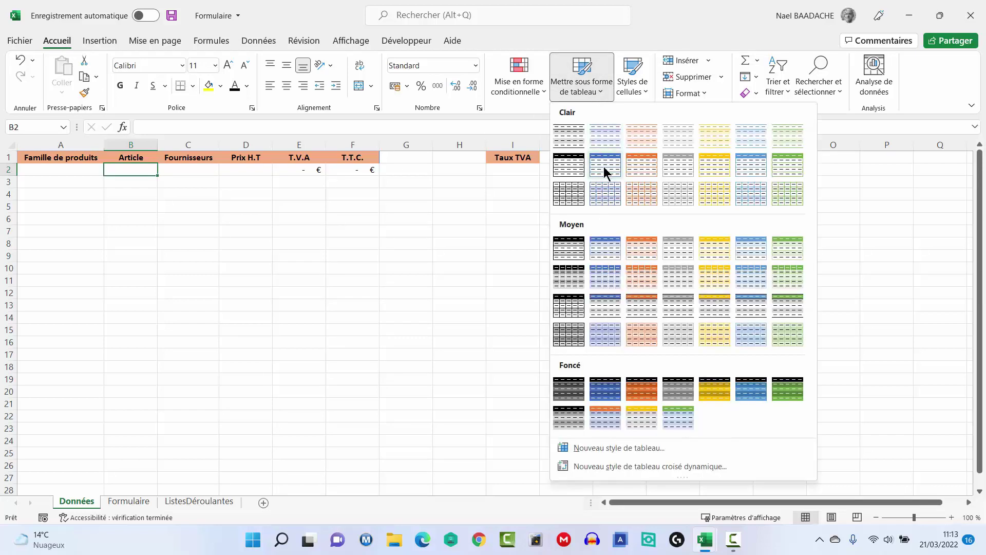
left_click(578, 165)
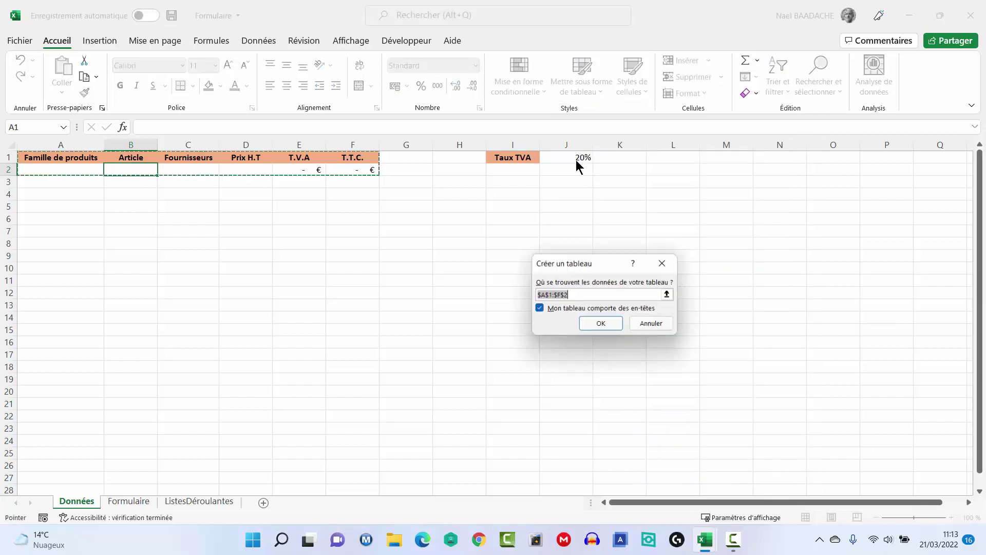
left_click(600, 323)
left_click(228, 170)
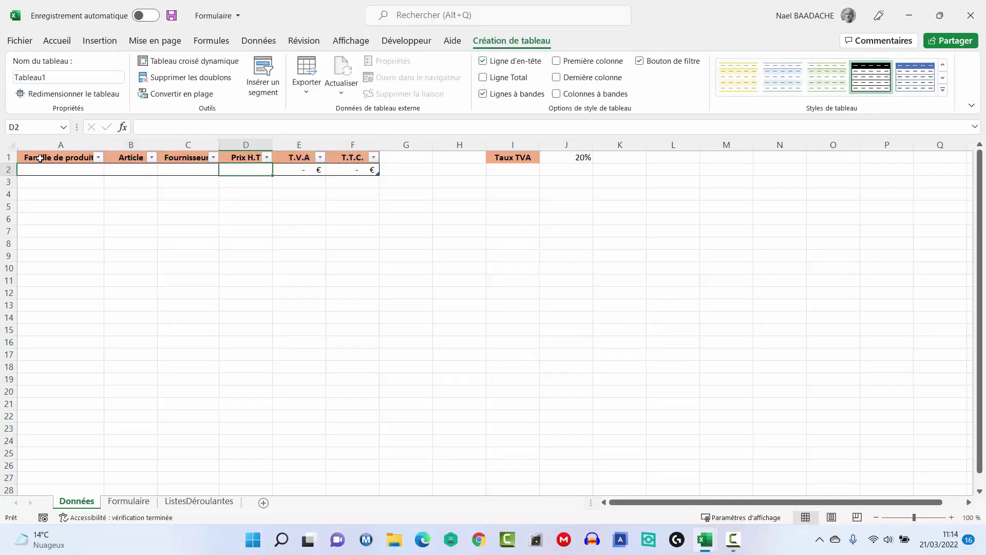
Copy the headings Famille de produits to Prix H.T from the Données sheet and select the range I1:L1 on the Formulaire sheet
left_click_drag(40, 159, 236, 158)
key("ctrl+c")
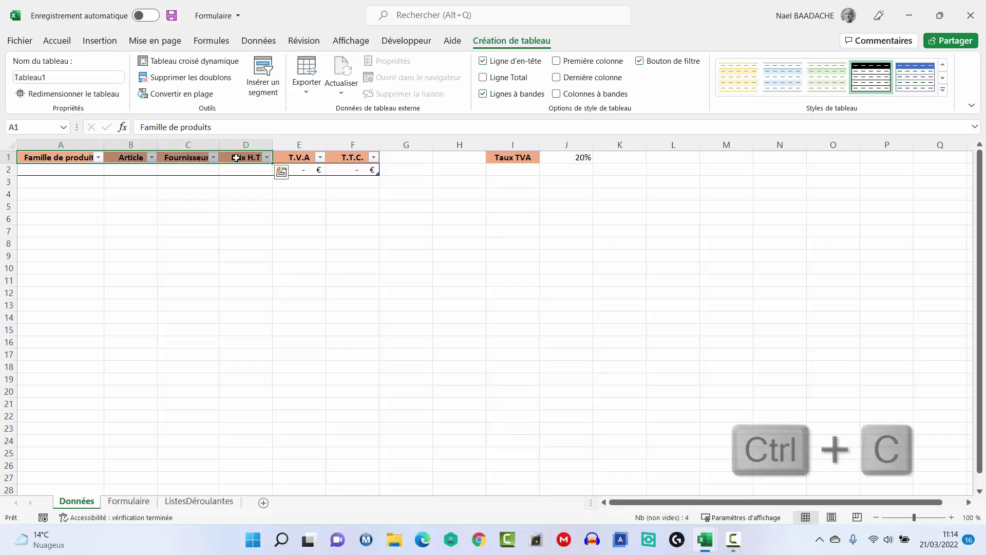
left_click(139, 503)
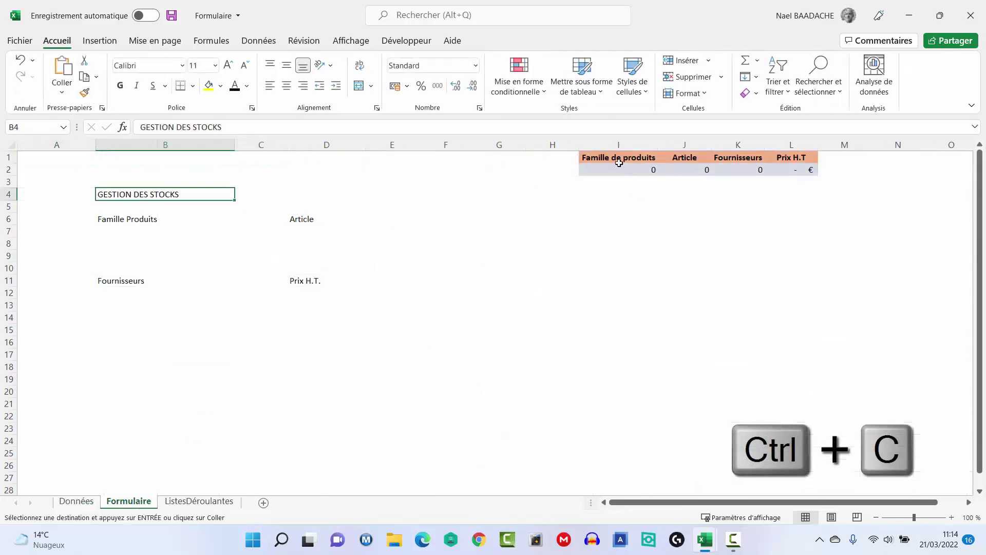
left_click_drag(616, 158, 800, 149)
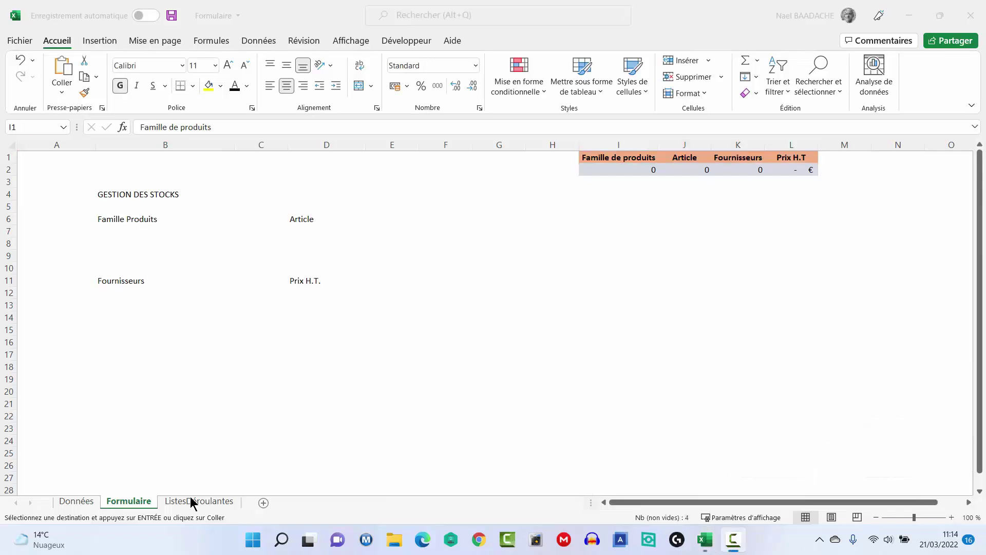
Name the range A3:A9 on the ListesDéroulantes sheet FamillesProduits
left_click(197, 501)
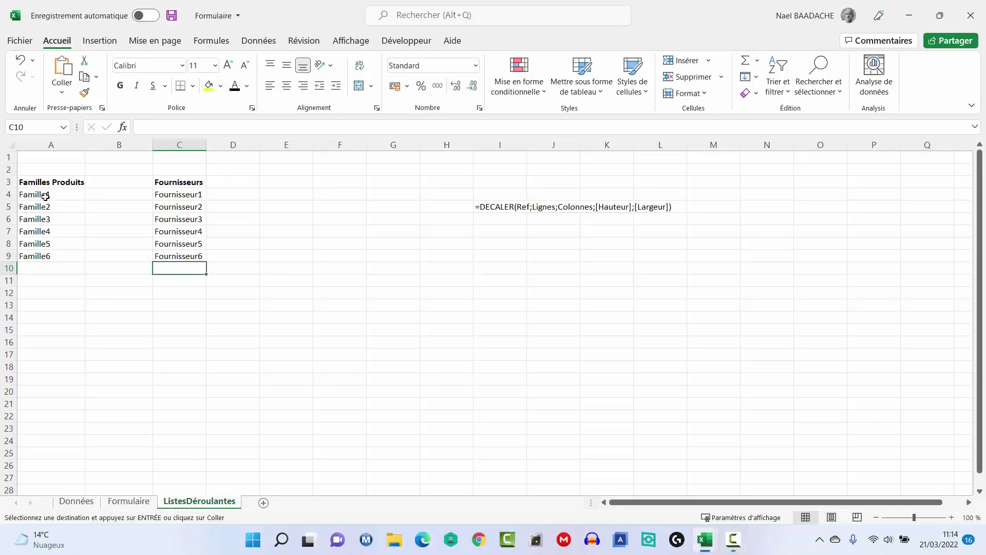
left_click(36, 182)
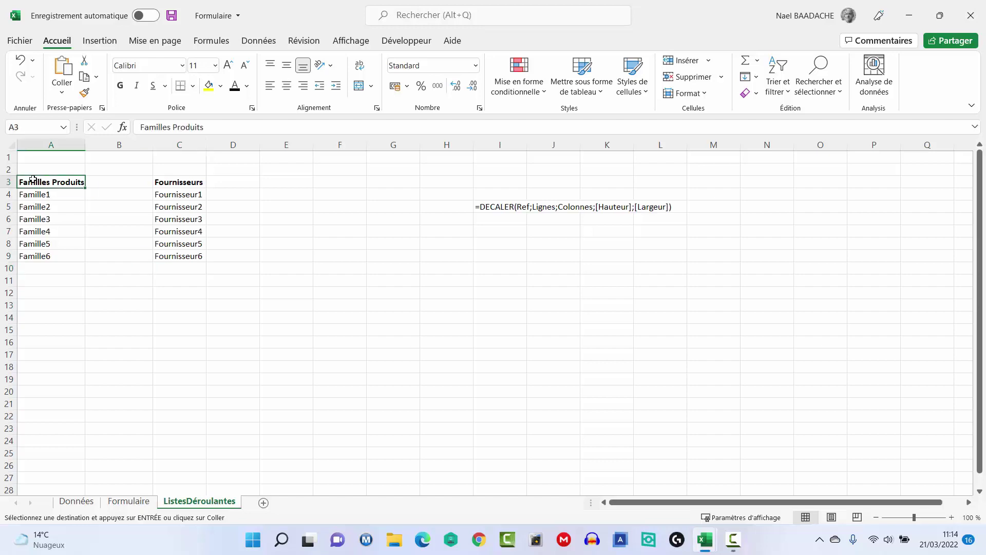
left_click(181, 183)
left_click(40, 193)
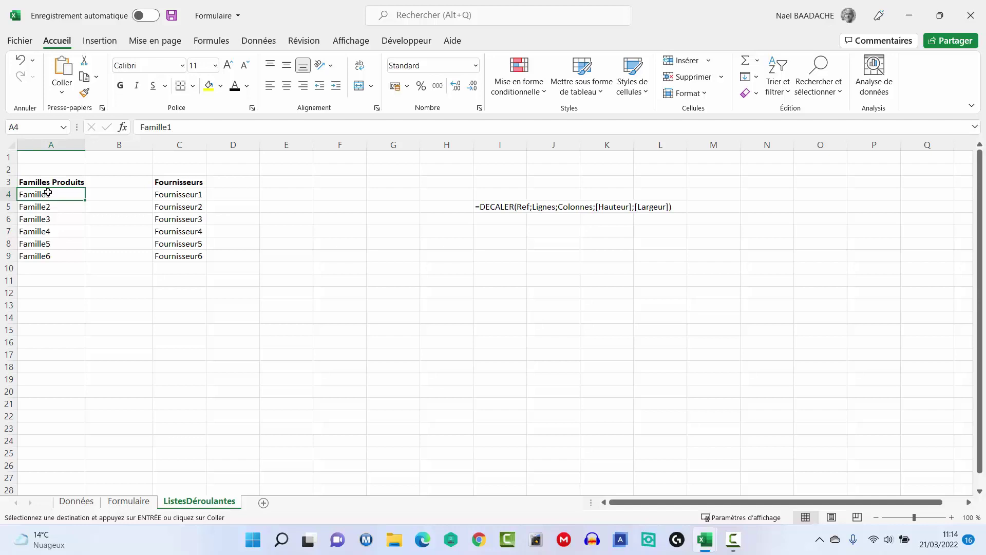
left_click_drag(49, 183, 51, 253)
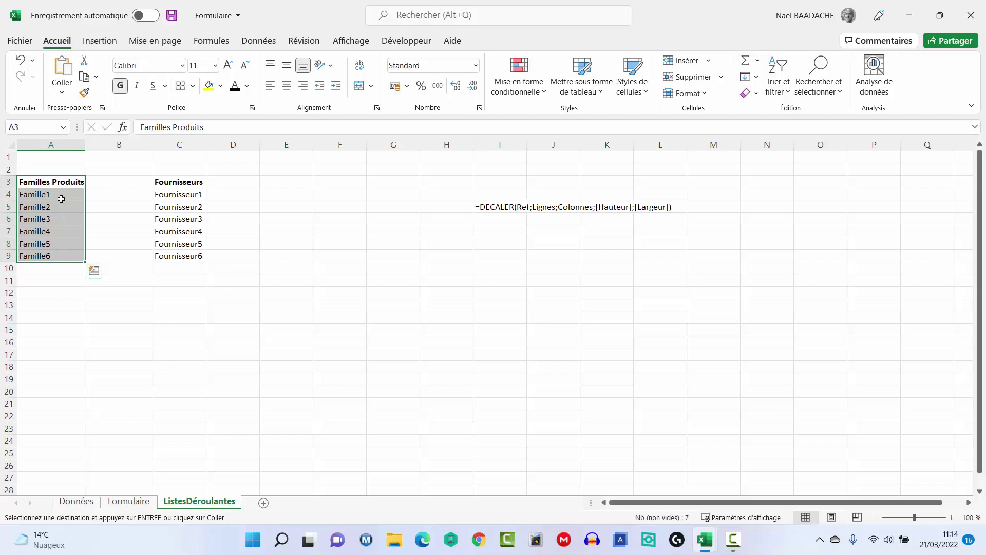
left_click(57, 125)
type("FamillesProduits")
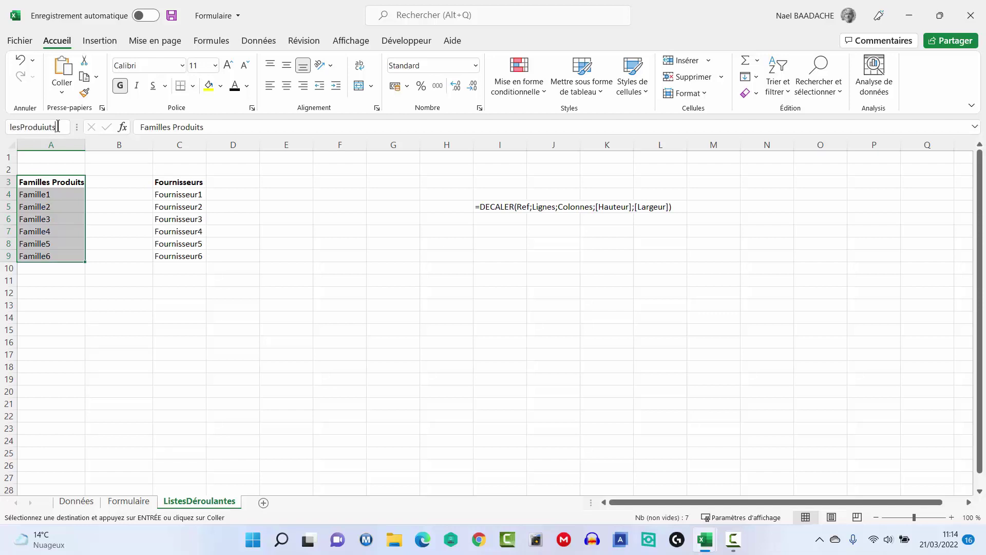
key("Return")
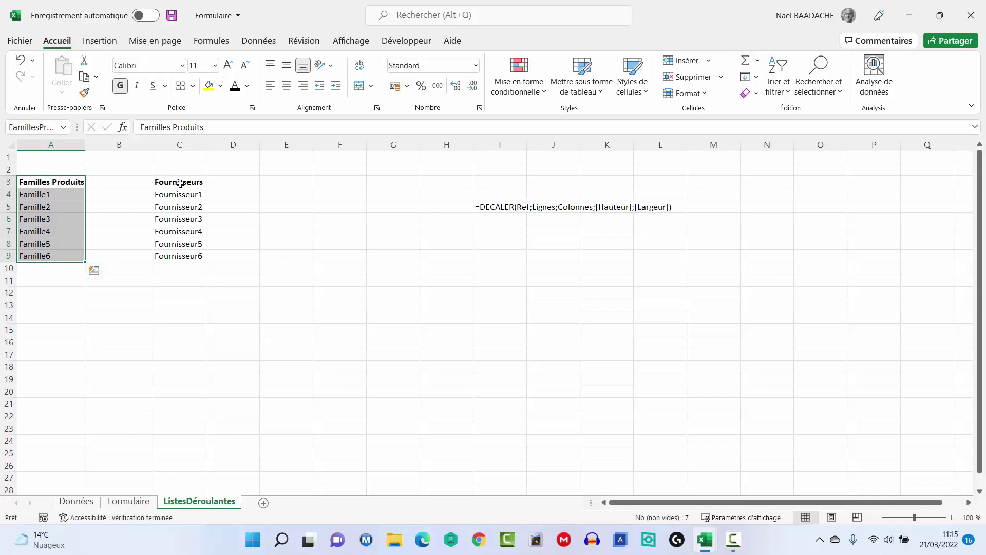
Name the supplier list range C3:C9 Fournisseurs
left_click_drag(179, 183, 185, 257)
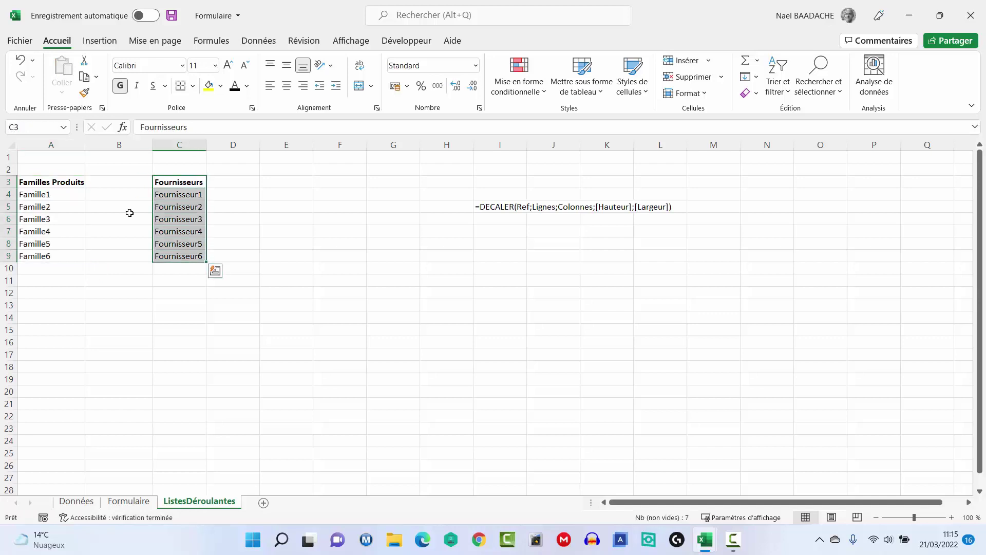
left_click(43, 123)
type("Fournisseurs")
key("Return")
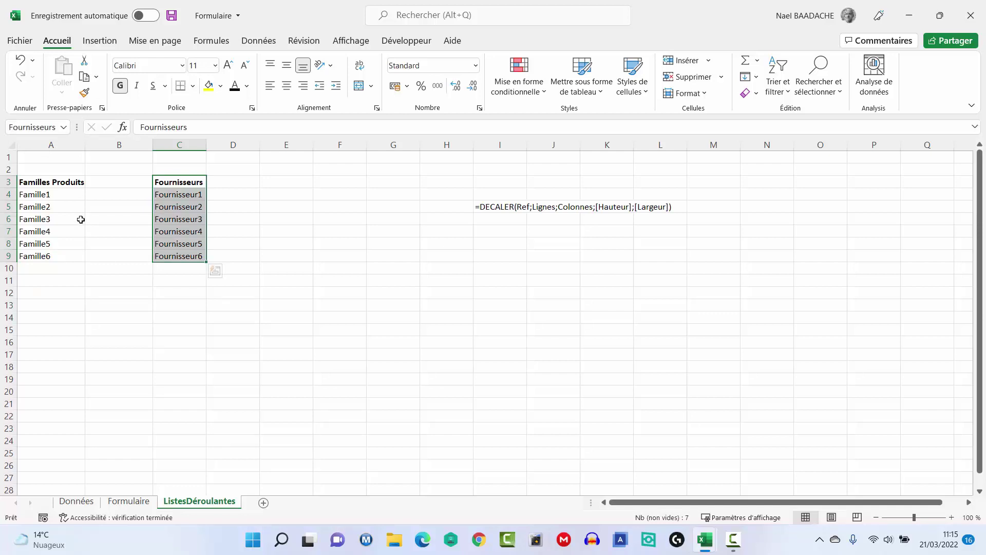
Make the DECALER syntax note in cell I5 bold and enlarge its font to size 16
left_click(76, 207)
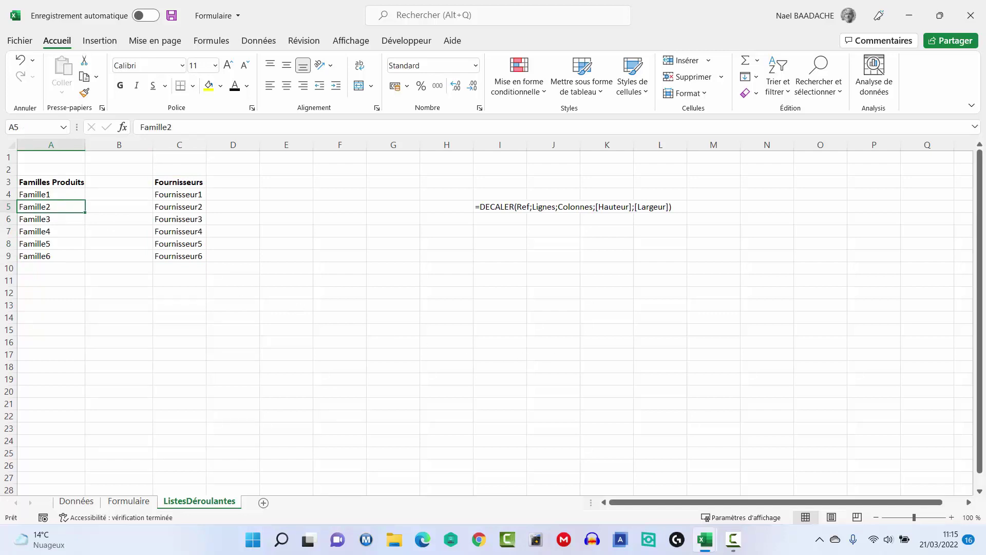
left_click(507, 207)
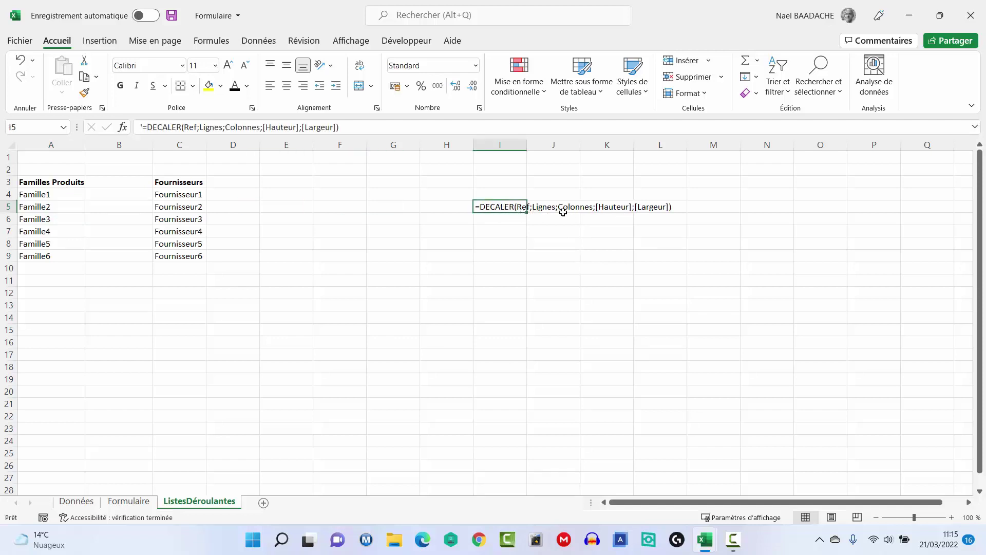
left_click(122, 86)
left_click(228, 64)
left_click(228, 65)
left_click(227, 65)
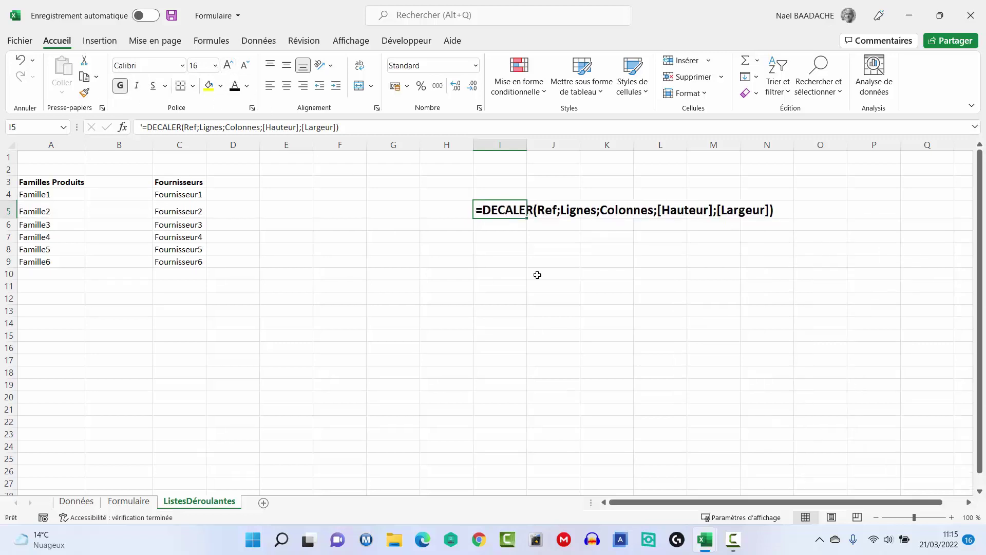
left_click(537, 275)
left_click(522, 211)
On the Formulaire sheet, make the title GESTION DES STOCKS and the four field labels bold and enlarge their font by two increments
left_click(129, 500)
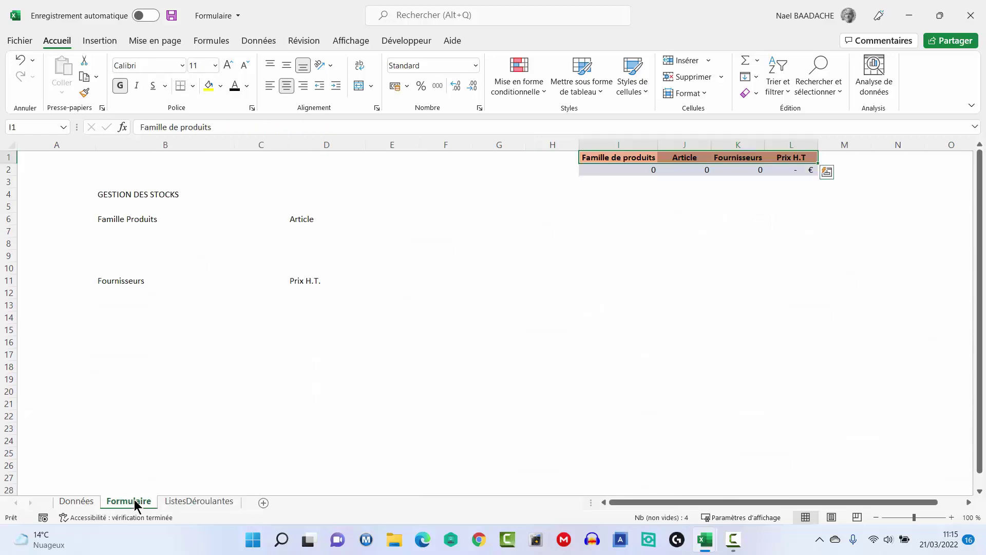
left_click(127, 232)
left_click(128, 218)
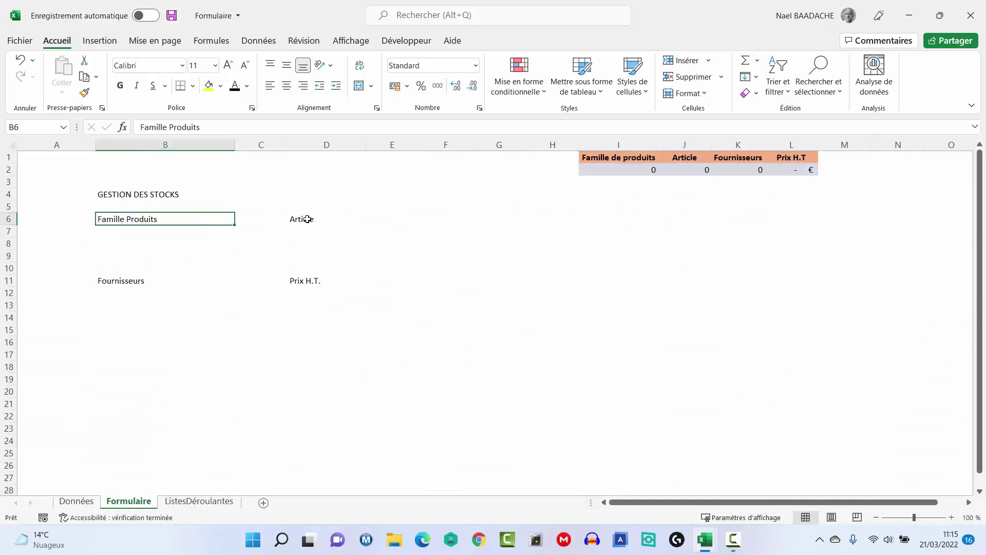
left_click(149, 195)
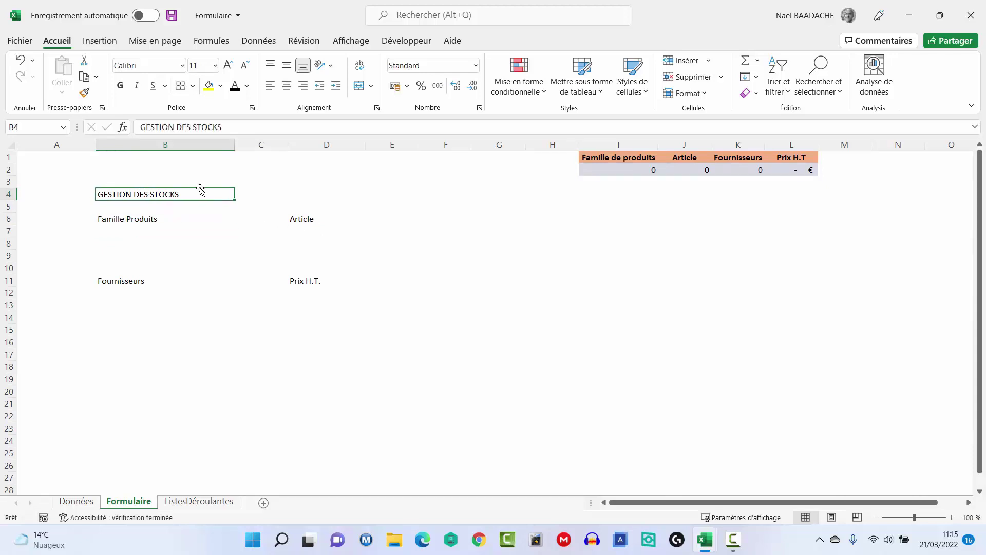
left_click(150, 222, "ctrl")
left_click(290, 220, "ctrl")
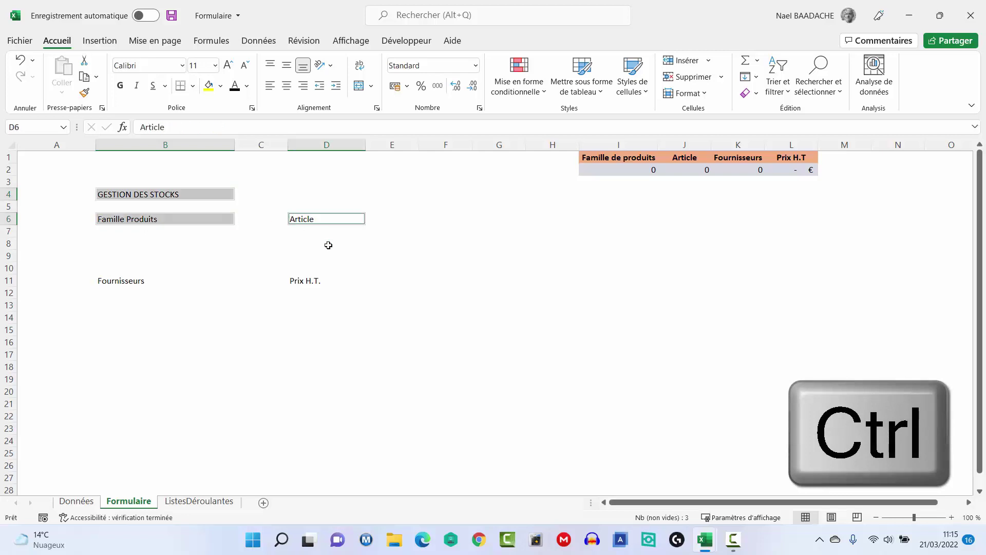
left_click(309, 278, "ctrl")
left_click(133, 282, "ctrl")
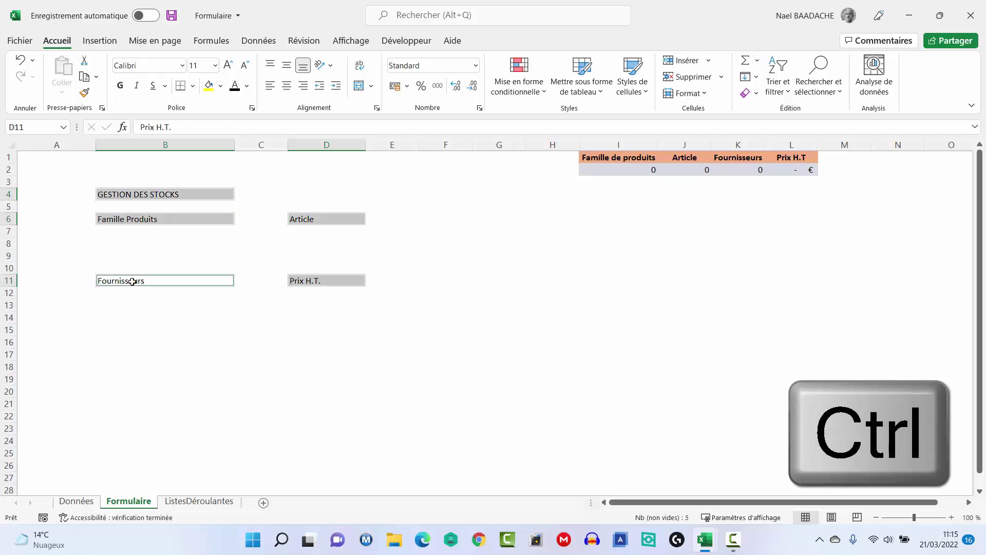
left_click(121, 85)
left_click(228, 65)
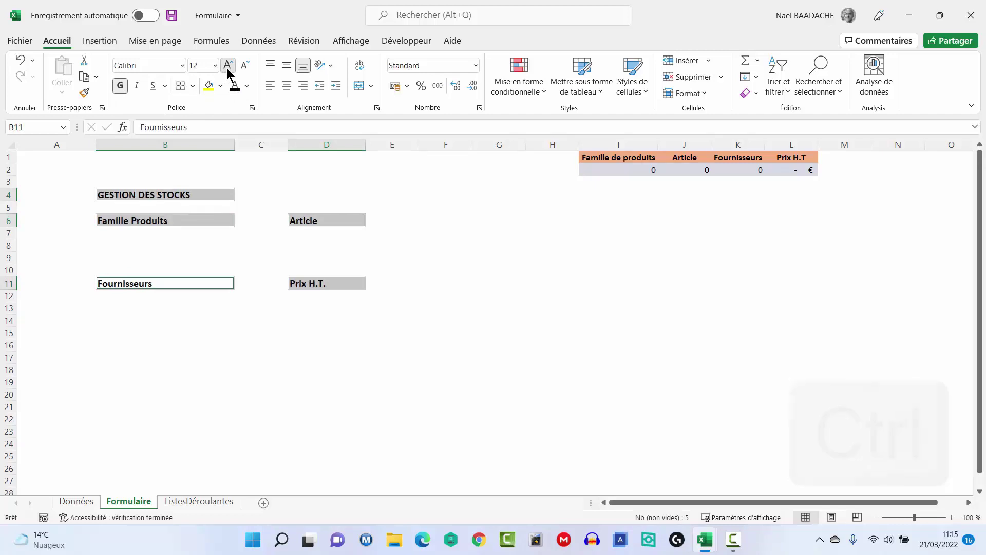
left_click(228, 65)
left_click(193, 258)
Add a list validation to cell B7 under Famille Produits with the named range FamillesProduiuts as source, and check its drop-down
left_click(155, 228)
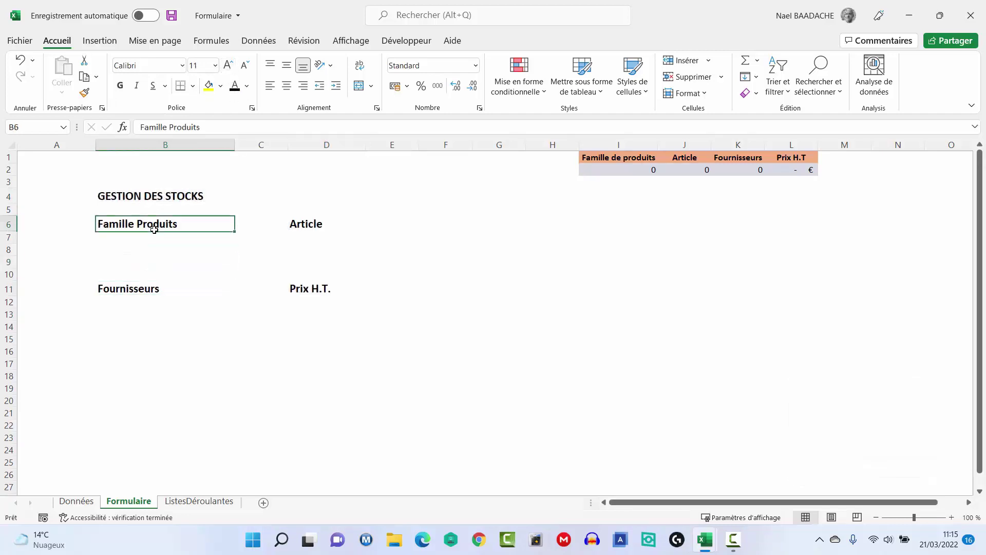
left_click(162, 239)
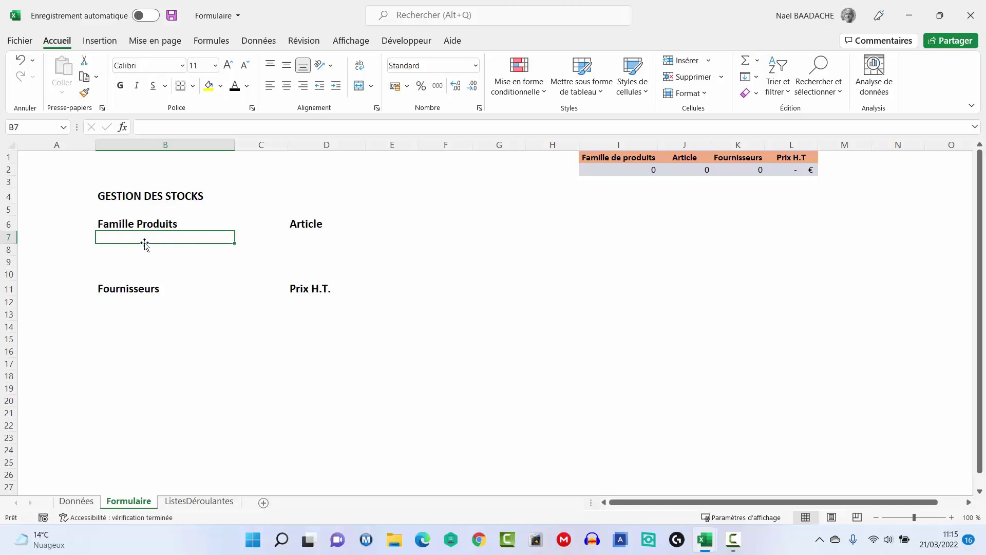
left_click(268, 41)
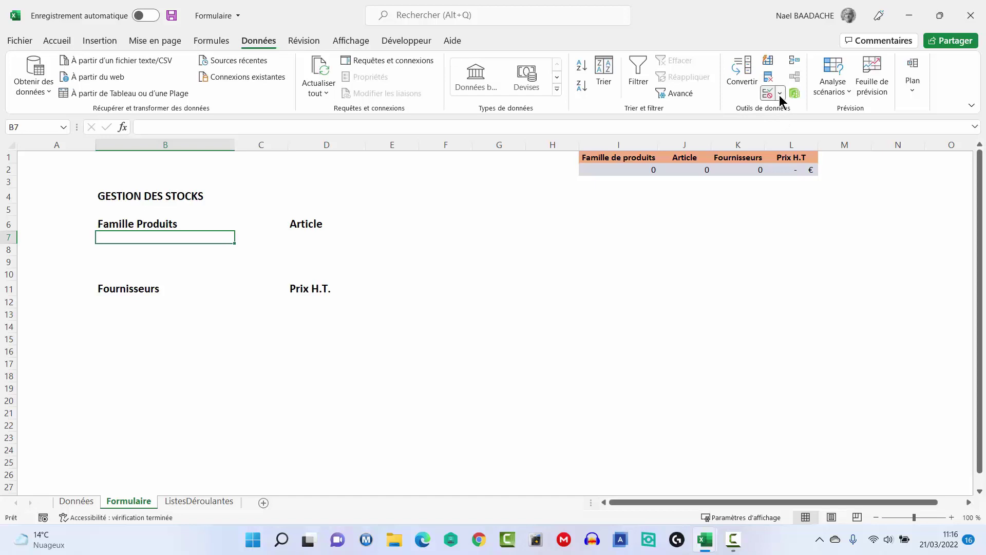
left_click(779, 94)
left_click(796, 113)
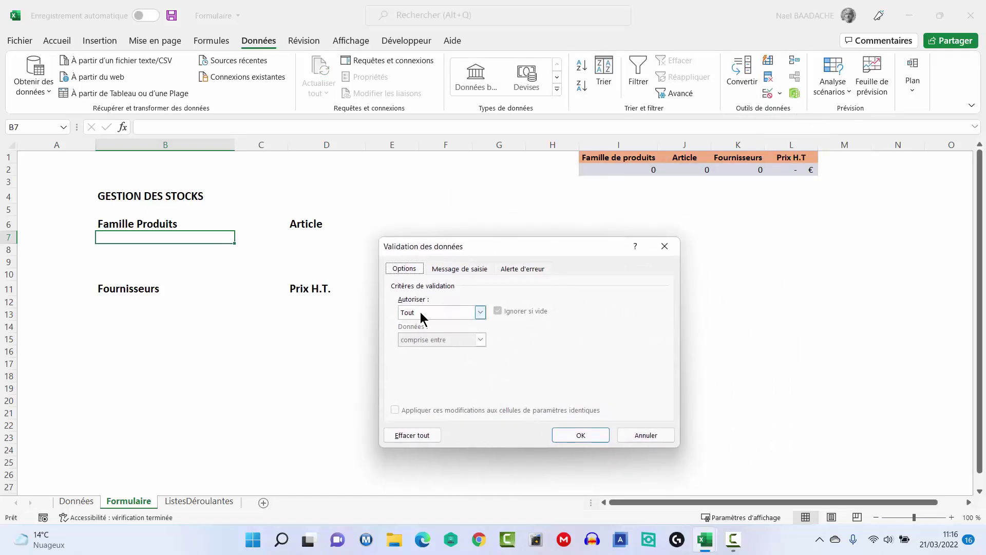
left_click(479, 311)
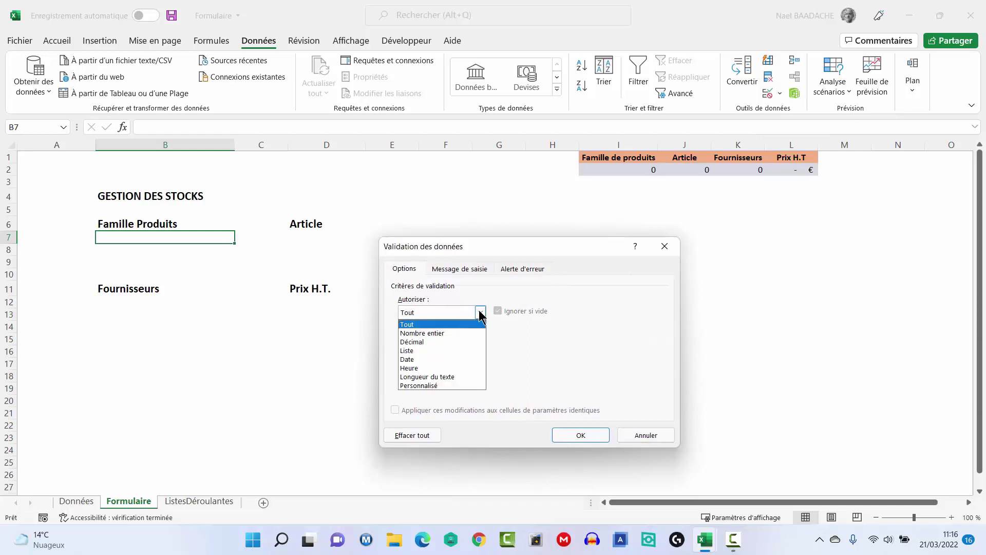
left_click(417, 349)
left_click(418, 367)
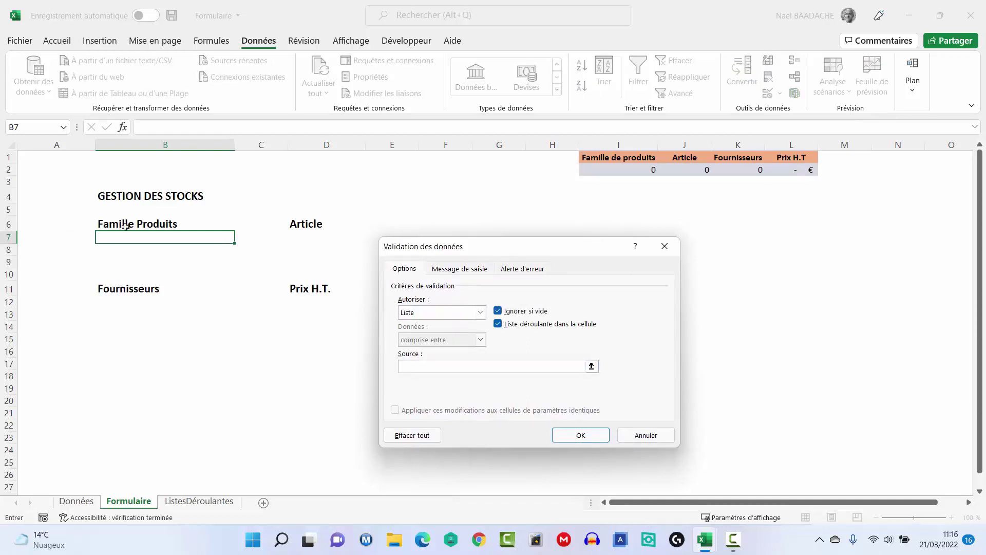
key("F3")
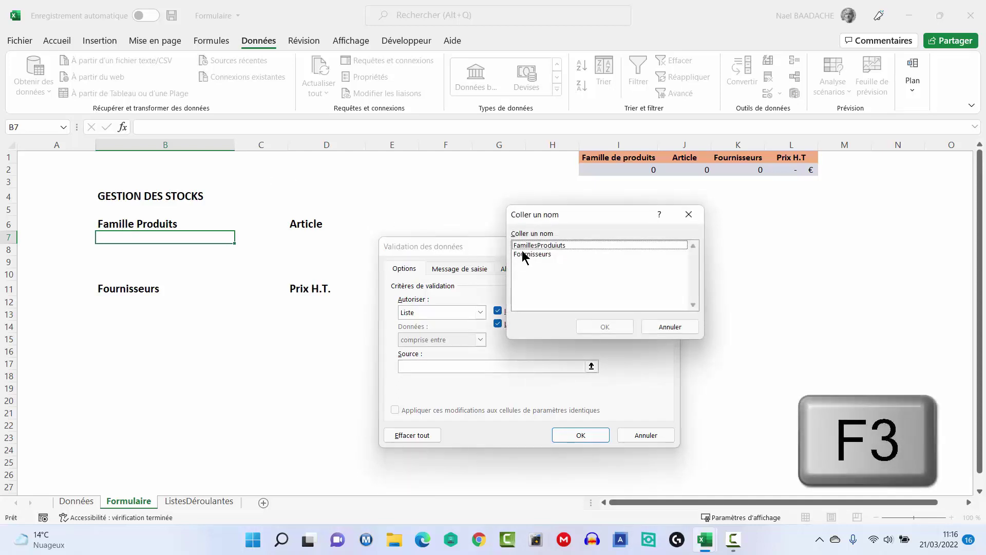
left_click(527, 245)
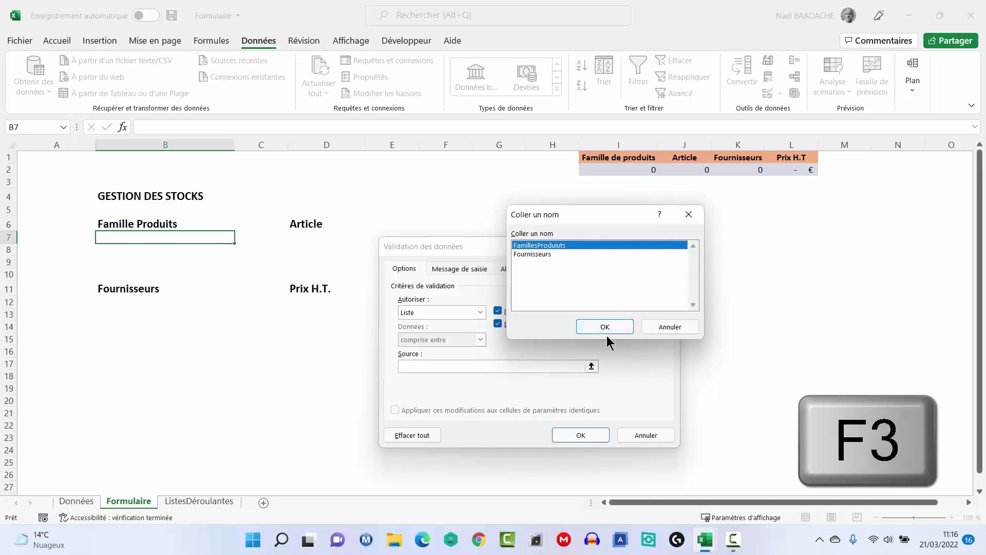
left_click(605, 327)
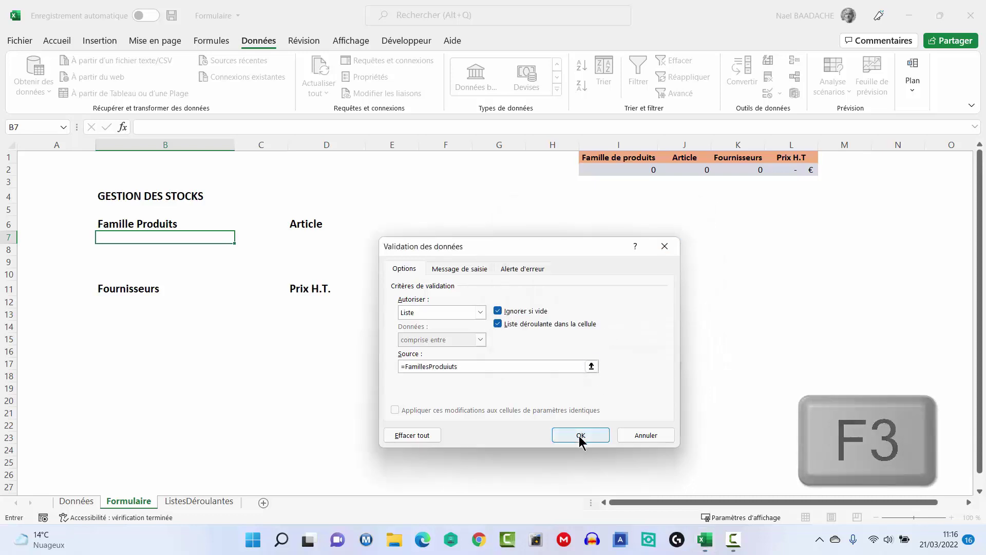
left_click(579, 436)
left_click(240, 237)
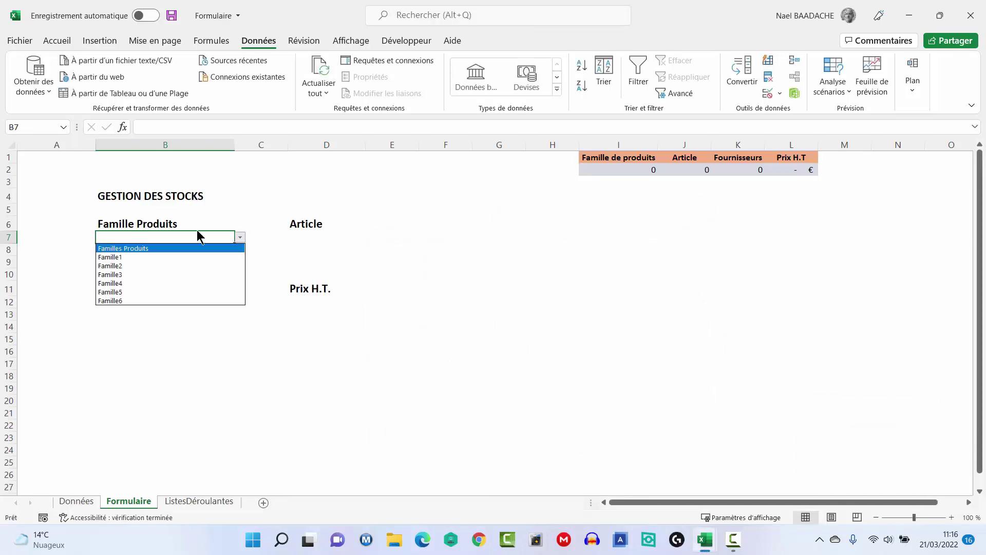
left_click(297, 258)
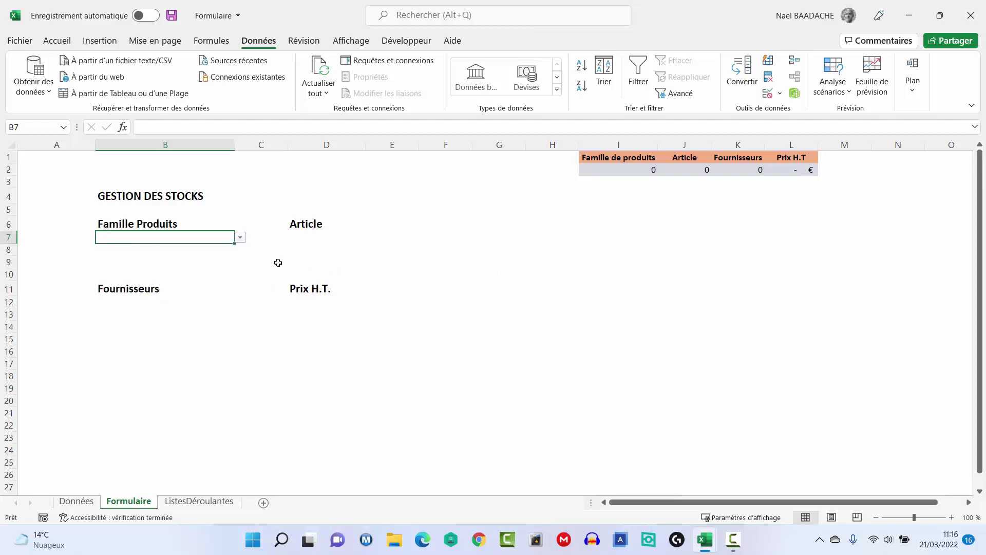
Add a list validation to cell B12 under Fournisseurs with the named range Fournisseurs as its source
left_click(154, 301)
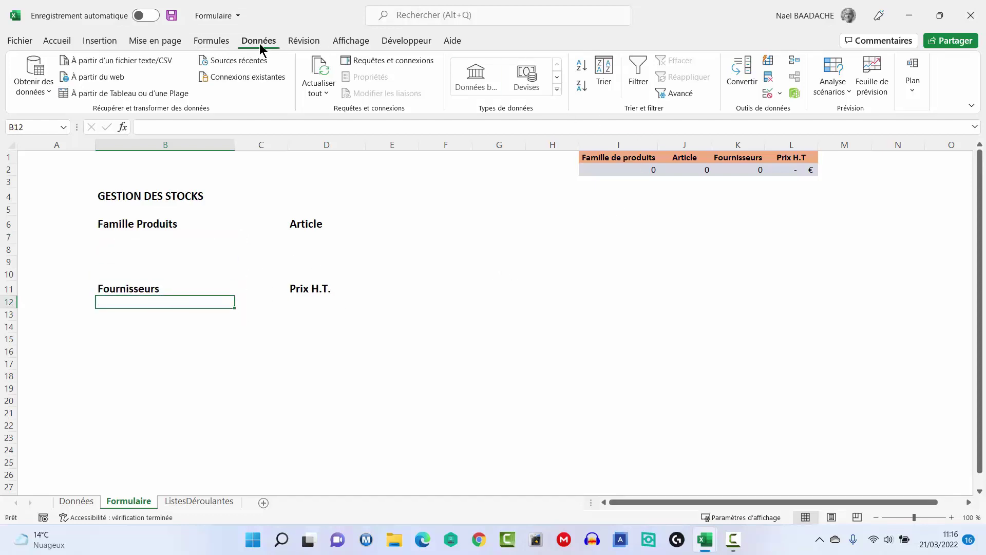
left_click(780, 93)
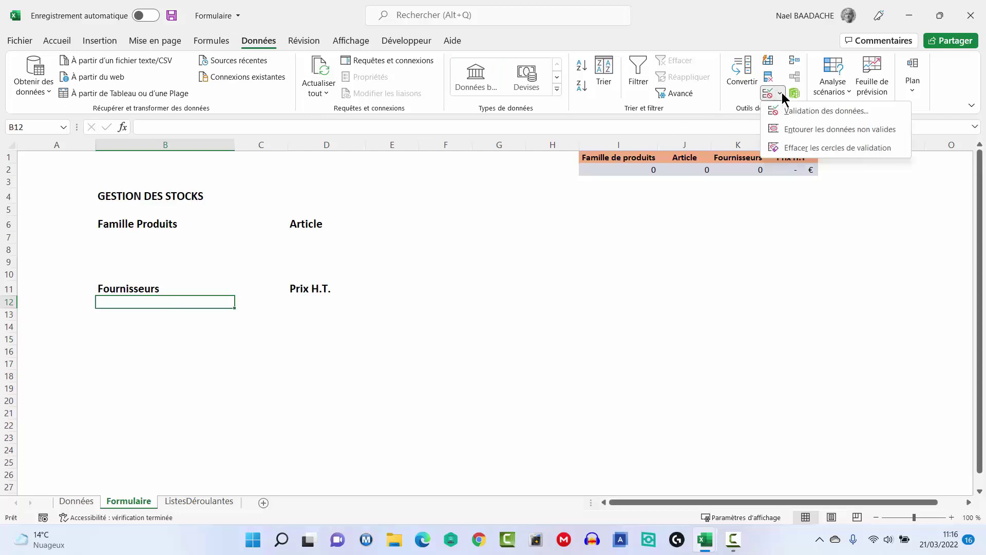
left_click(794, 112)
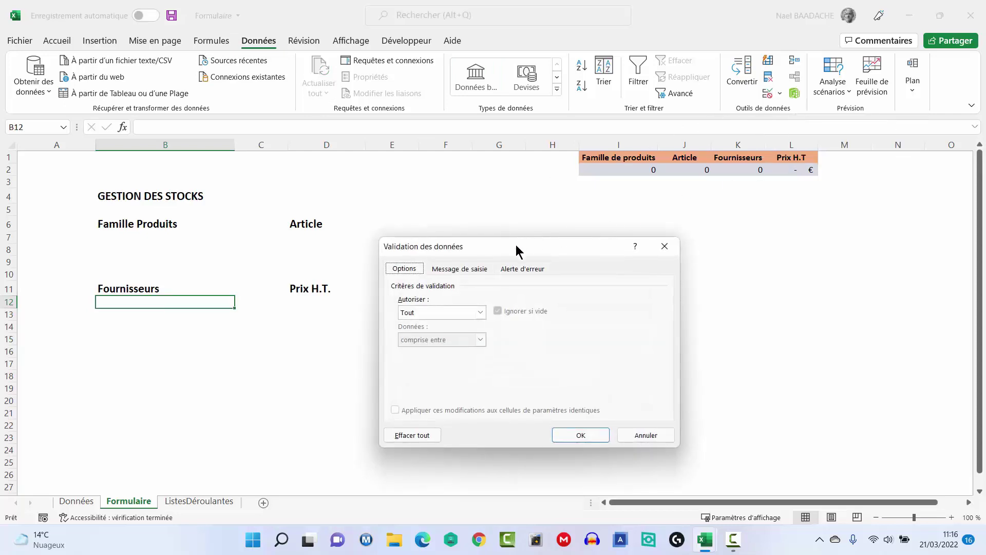
left_click_drag(516, 245, 543, 233)
left_click(507, 301)
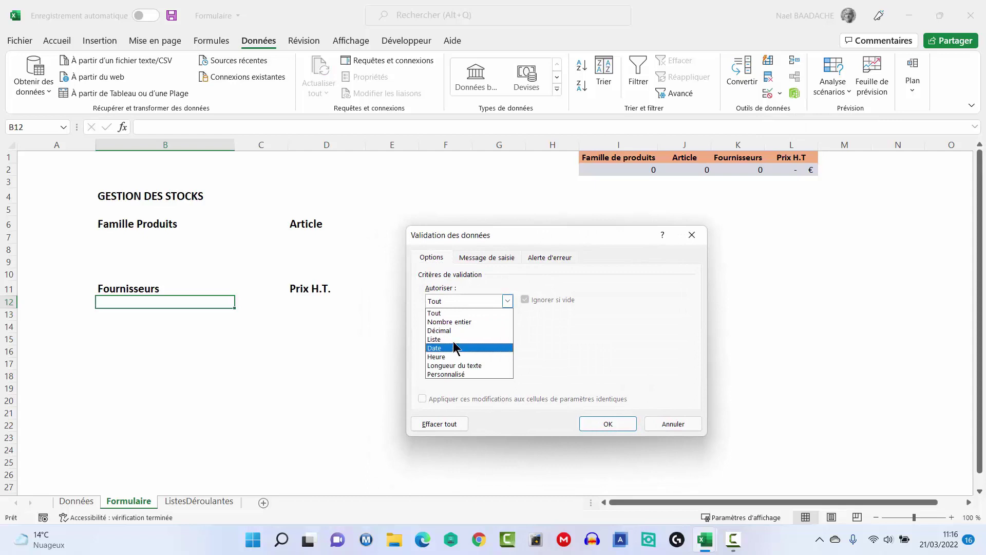
left_click(454, 339)
left_click(453, 354)
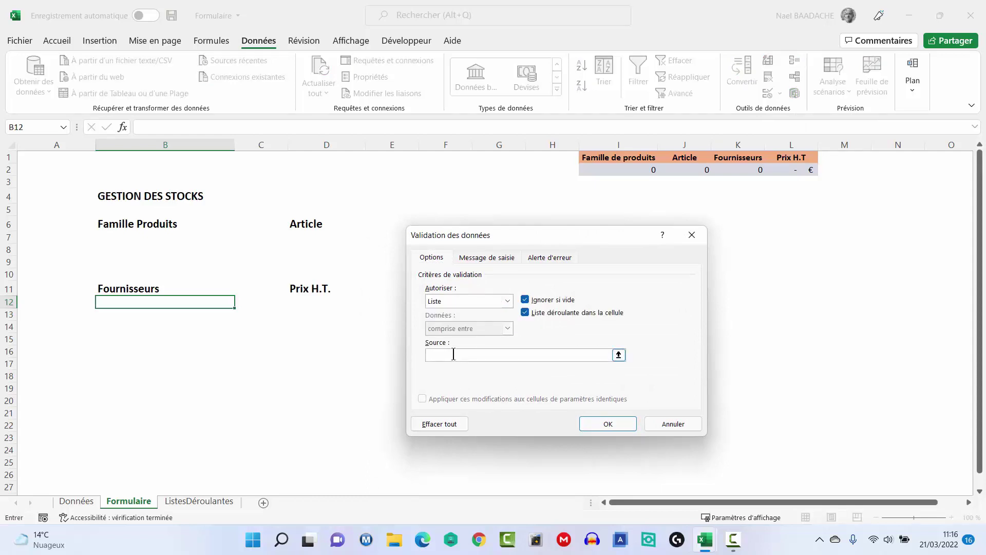
key("F3")
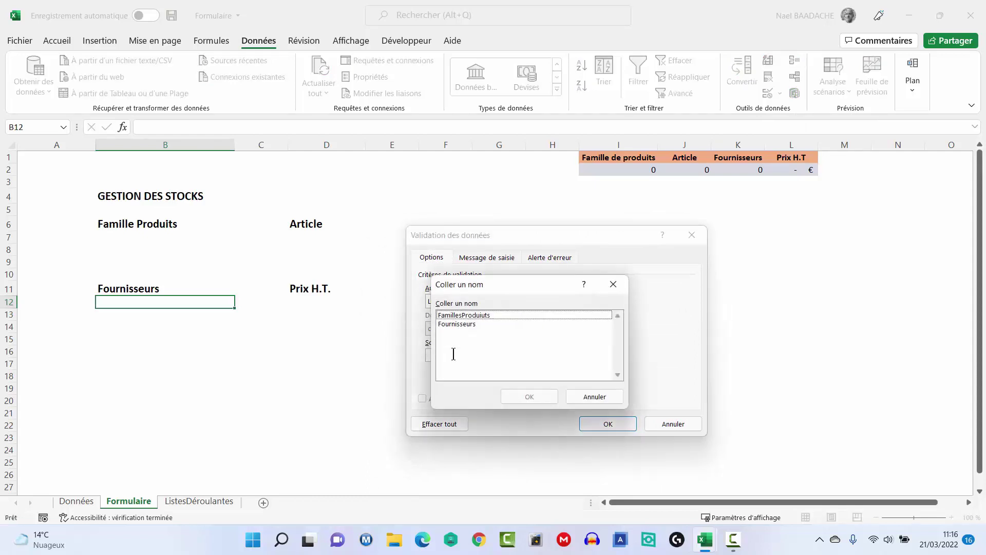
left_click(455, 326)
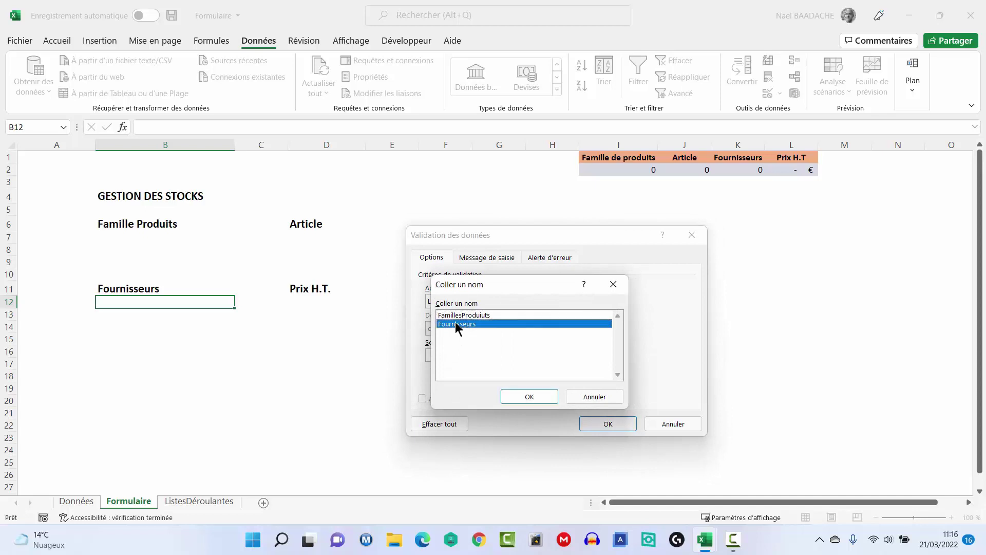
left_click(529, 397)
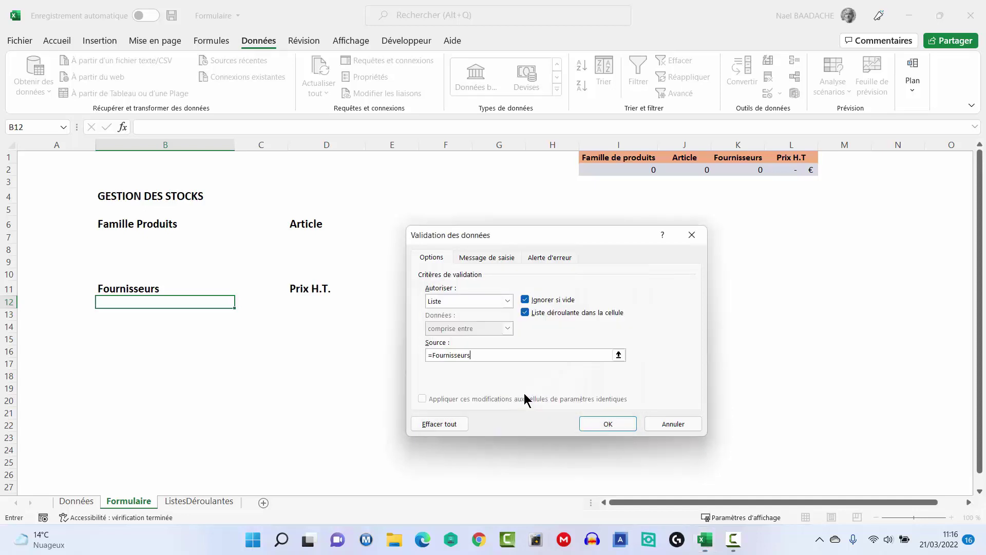
left_click(609, 424)
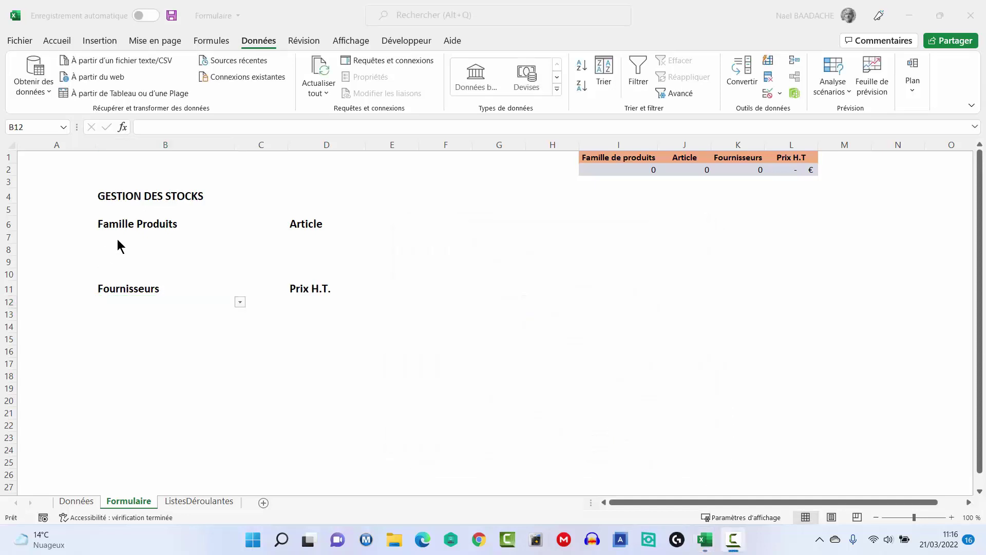
Apply outside borders to the Famille Produits, Fournisseurs and Article entry cells B7, B12 and D7
left_click(137, 236)
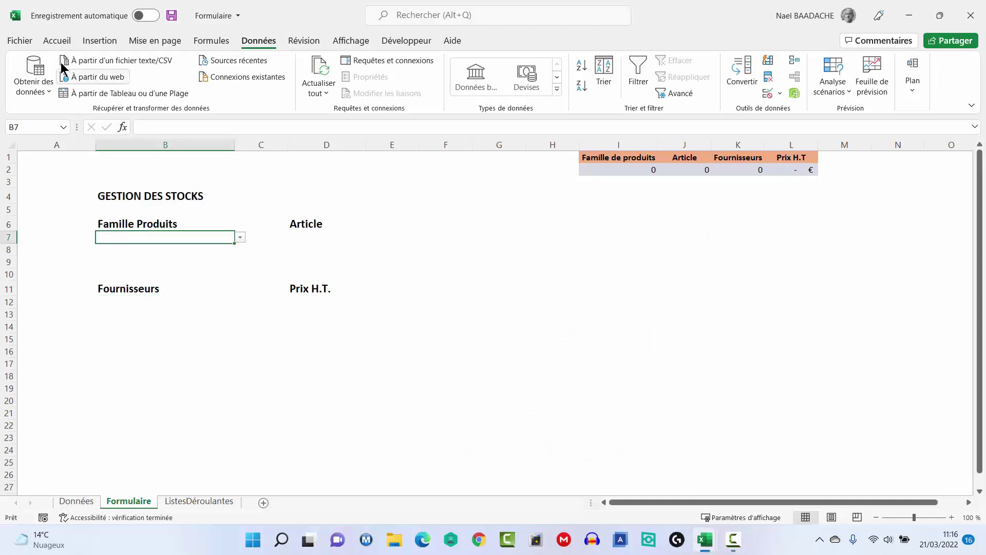
left_click(53, 43)
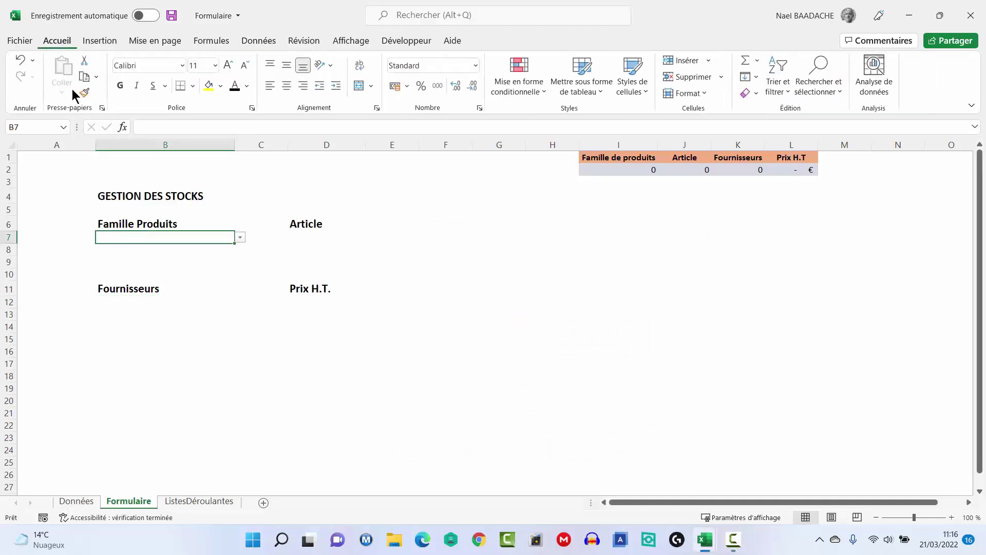
left_click(193, 85)
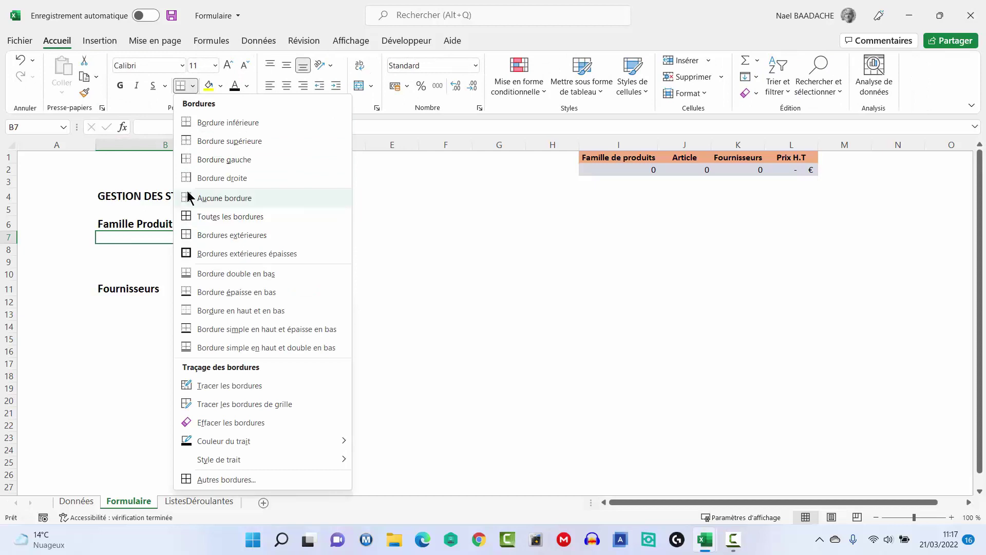
left_click(186, 235)
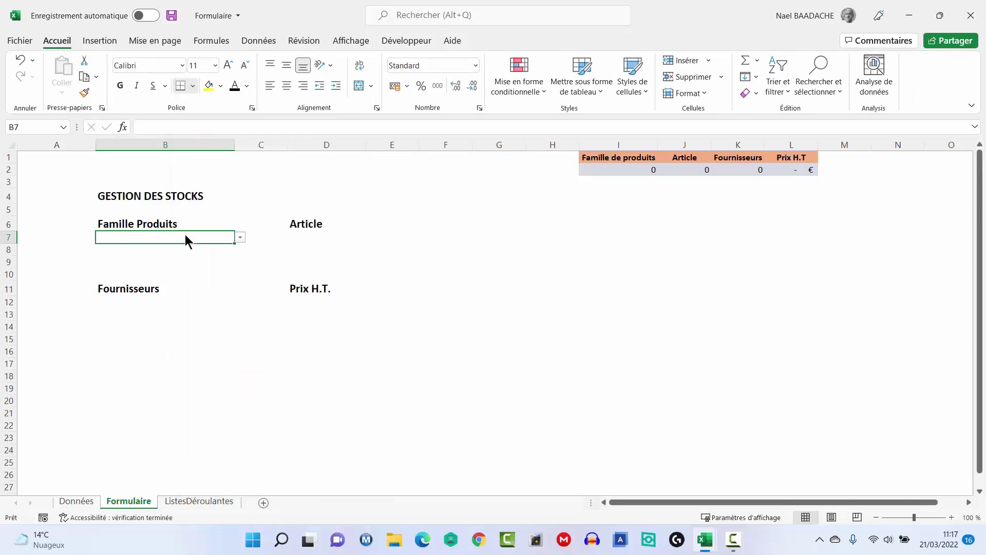
left_click(131, 302)
left_click(179, 87)
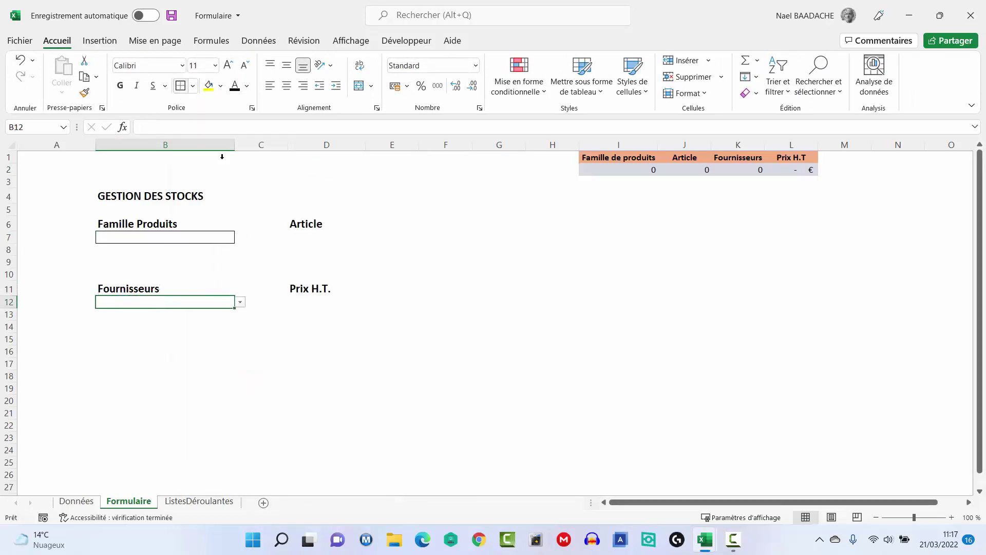
left_click(308, 237)
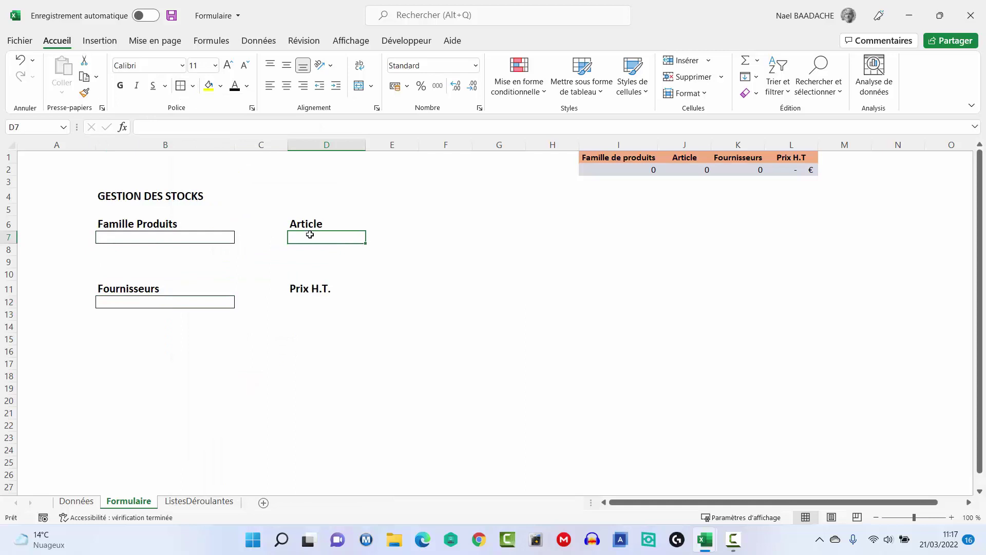
left_click(180, 86)
Give the Prix H.T. entry cell D12 outside borders and the € Français (France) accounting format
left_click(306, 301)
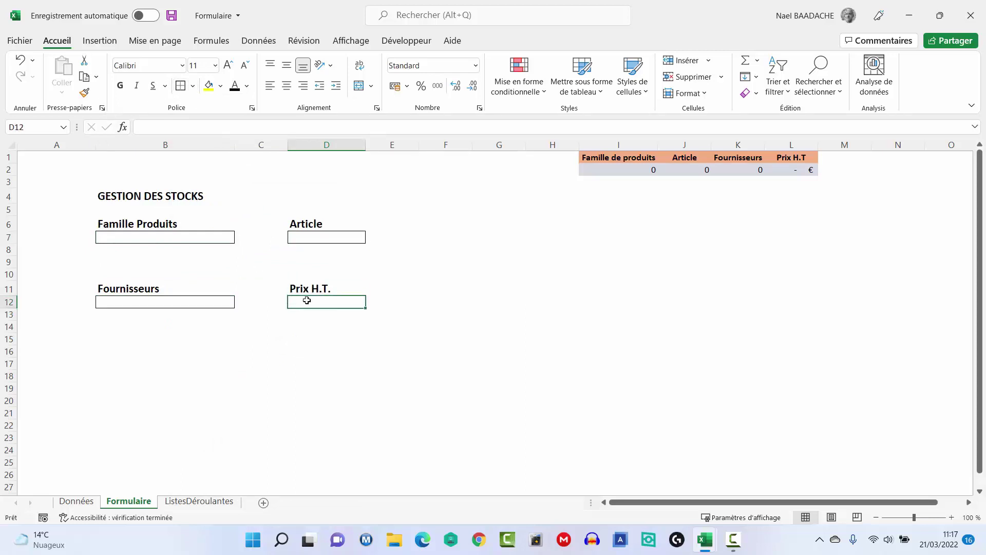
left_click(180, 87)
left_click(406, 86)
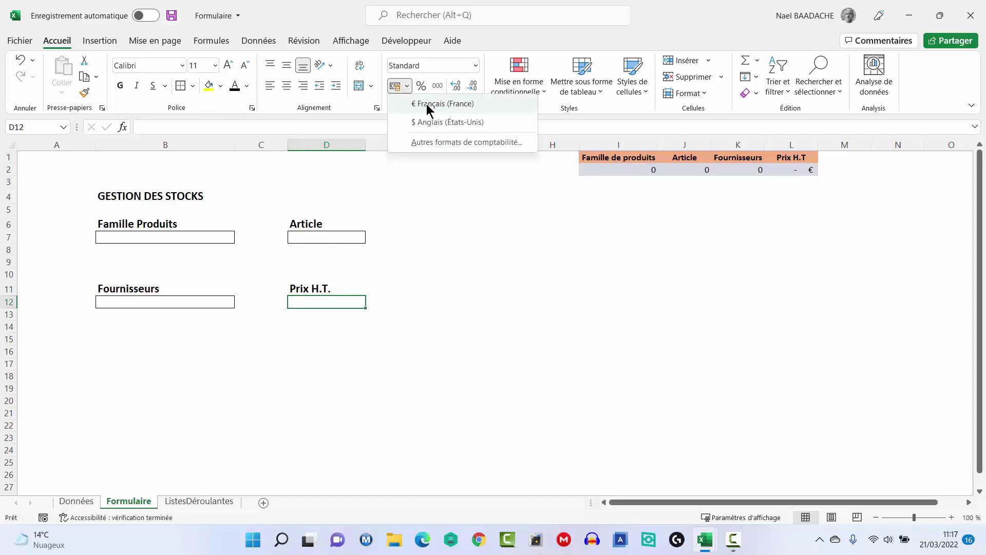
left_click(426, 103)
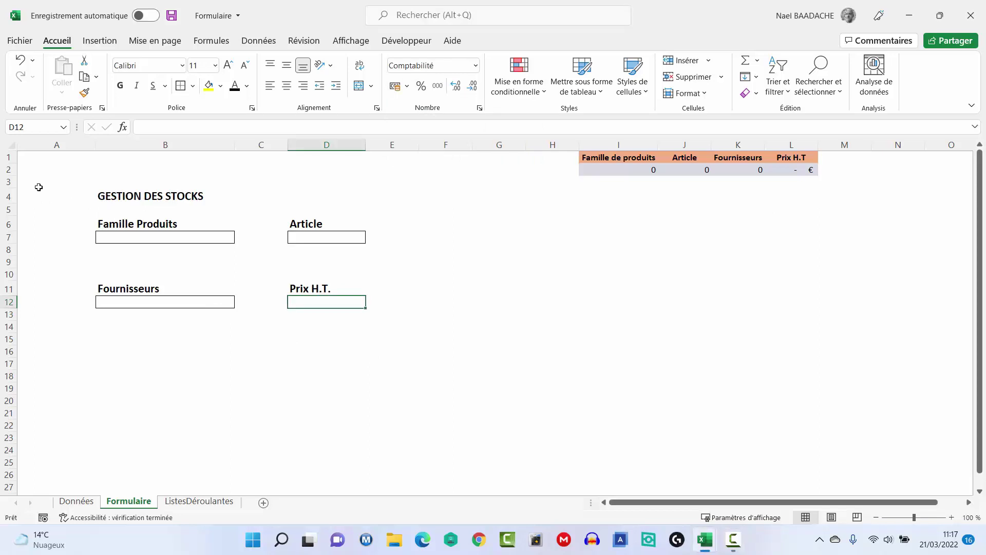
Fill the form area A3:E19 with light green
left_click_drag(38, 187, 403, 392)
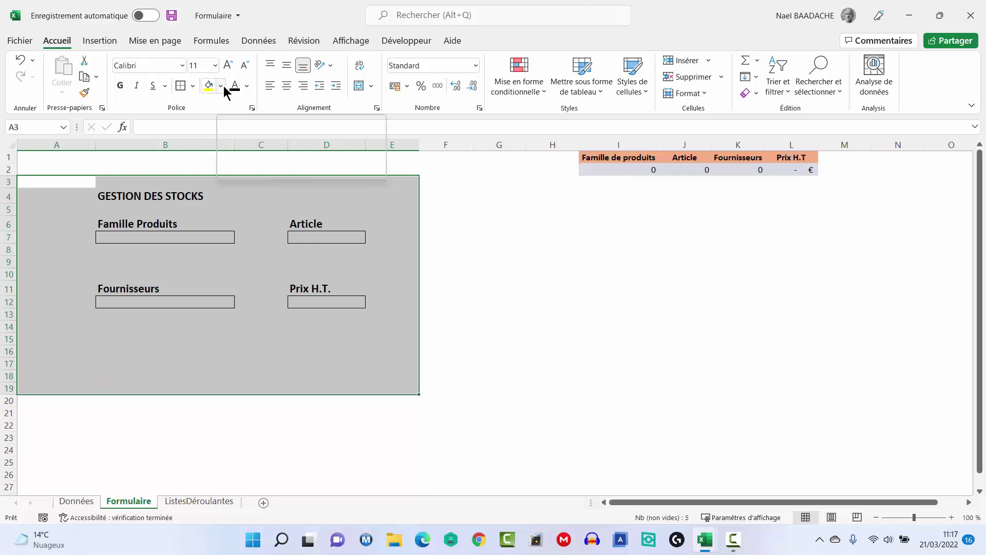
left_click(222, 85)
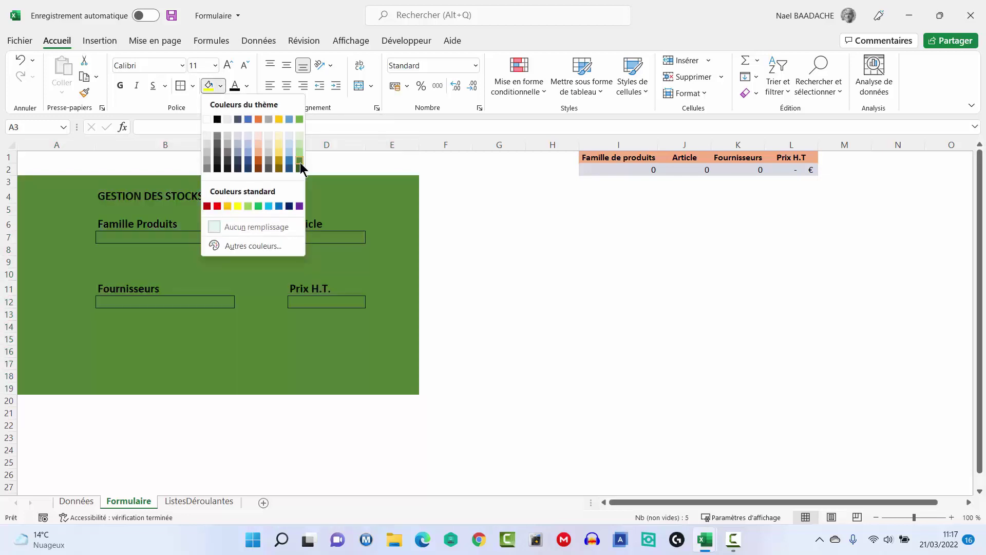
left_click(300, 159)
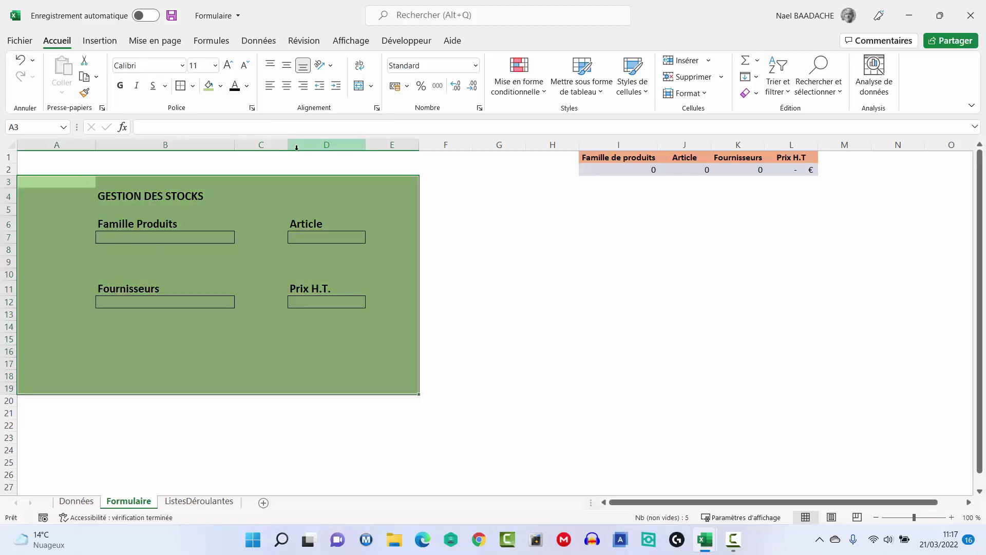
Remove the fill colour from the four entry cells B7, D7, D12 and B12
left_click(190, 238)
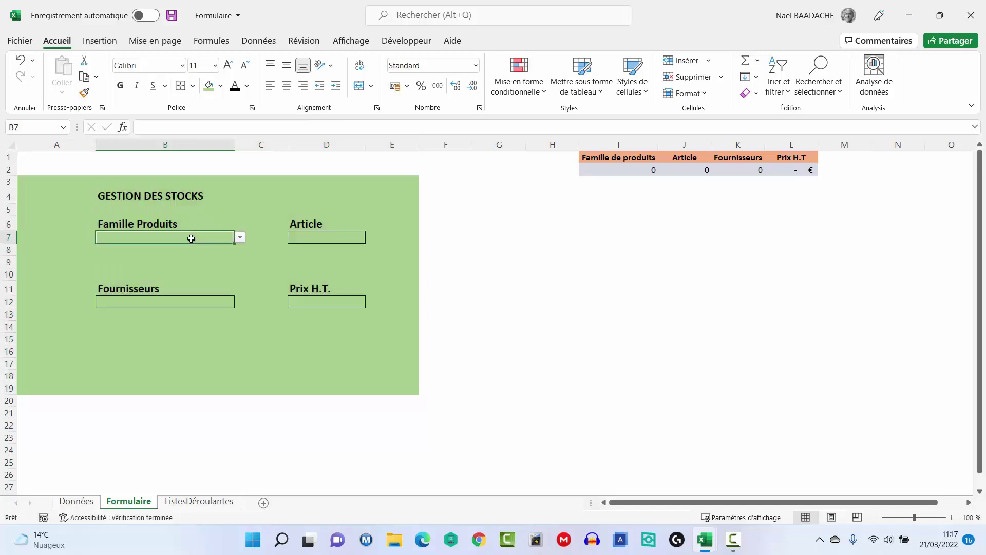
left_click(313, 237, "ctrl")
left_click(316, 305, "ctrl")
left_click(195, 304, "ctrl")
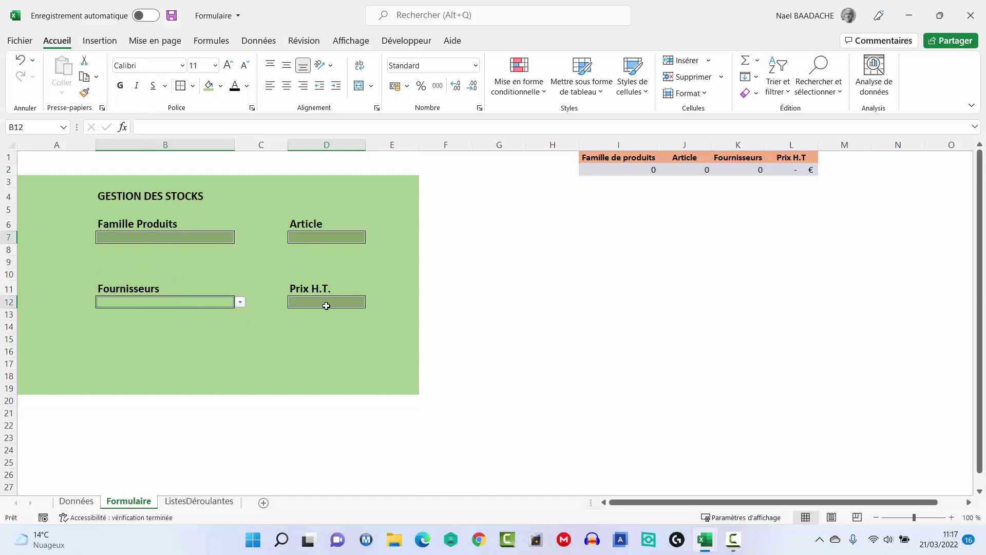
left_click(217, 89)
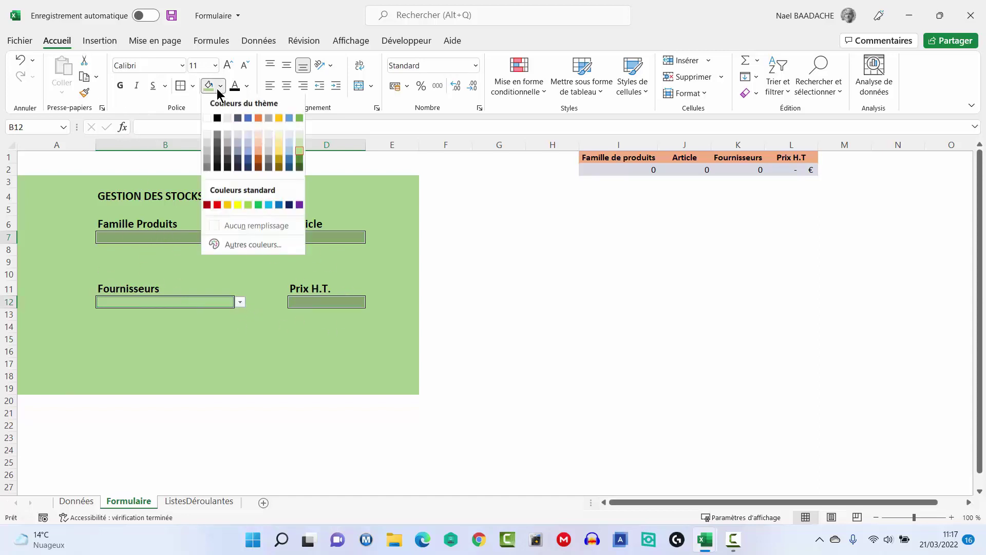
left_click(242, 229)
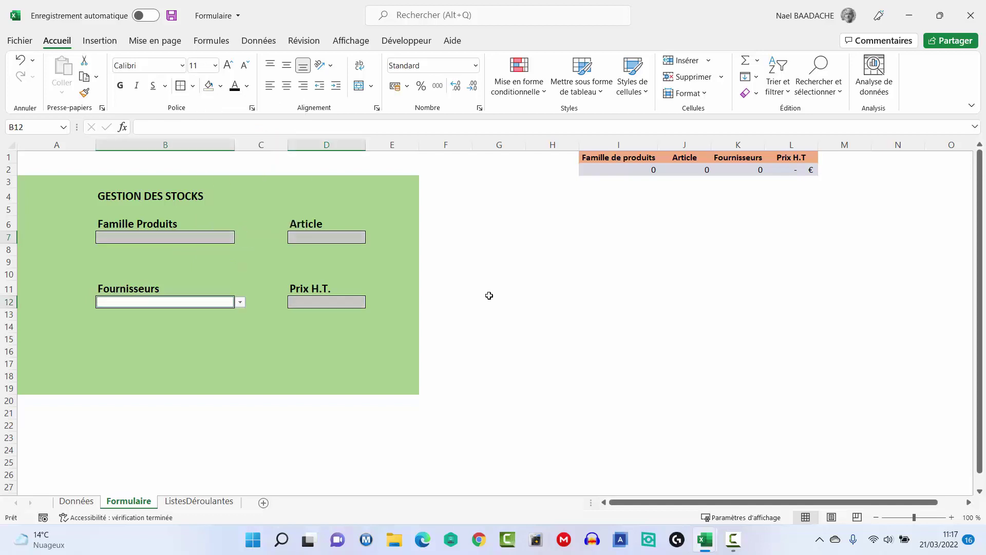
Clear the contents of cells I2:L2 under the Famille de produits, Article, Fournisseurs and Prix H.T headers
left_click_drag(624, 171, 741, 170)
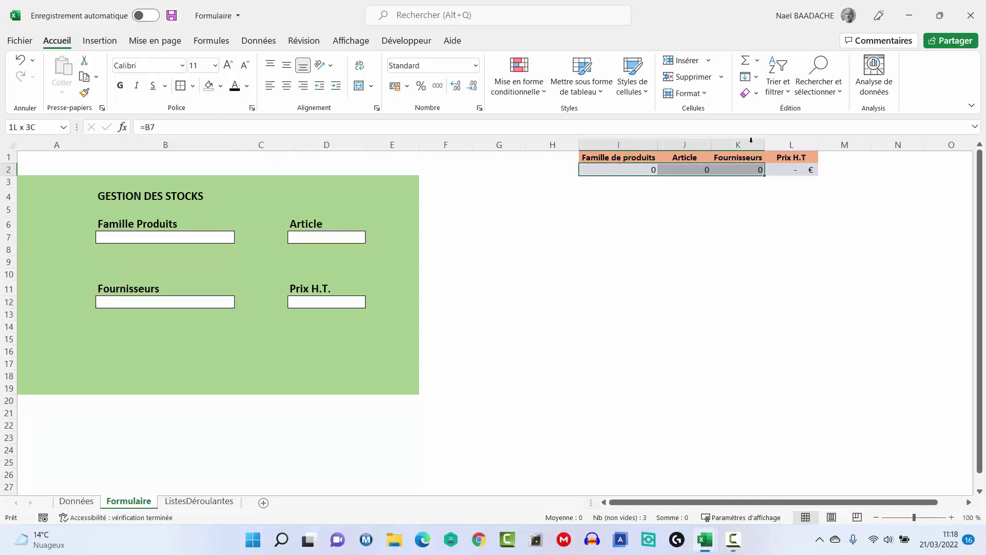
key("Delete")
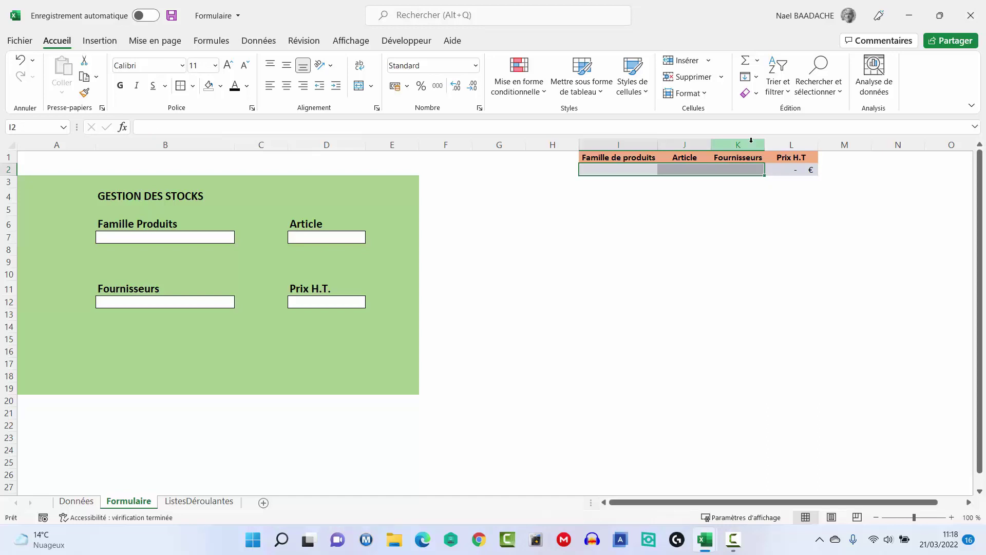
left_click(793, 170)
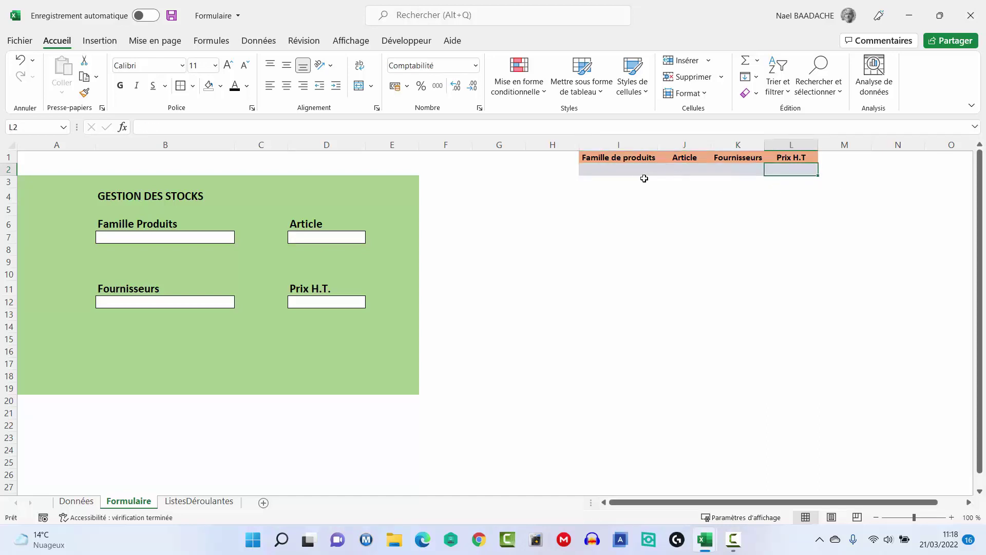
Link I2 under Famille de produits with =B7 and J2 under Article with =D7
left_click(604, 172)
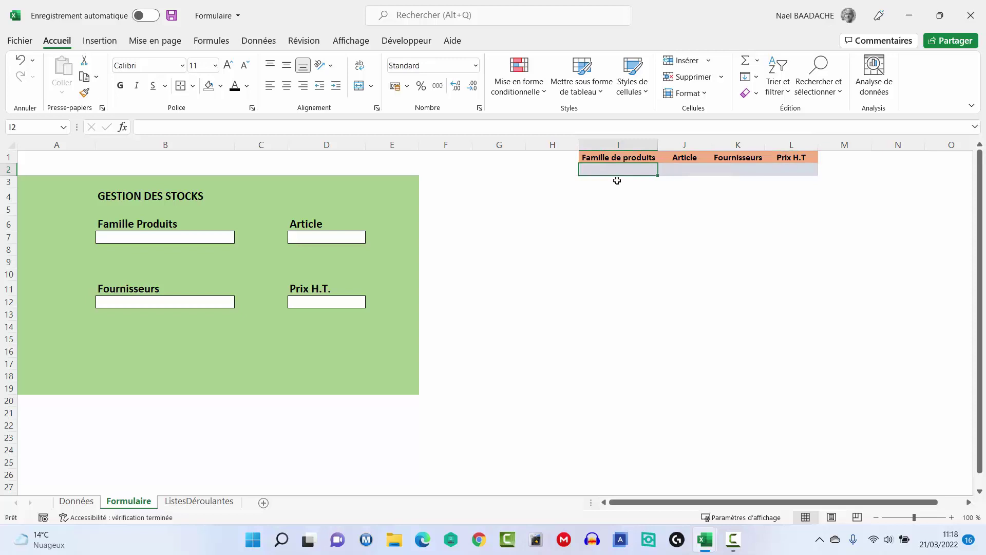
type("=")
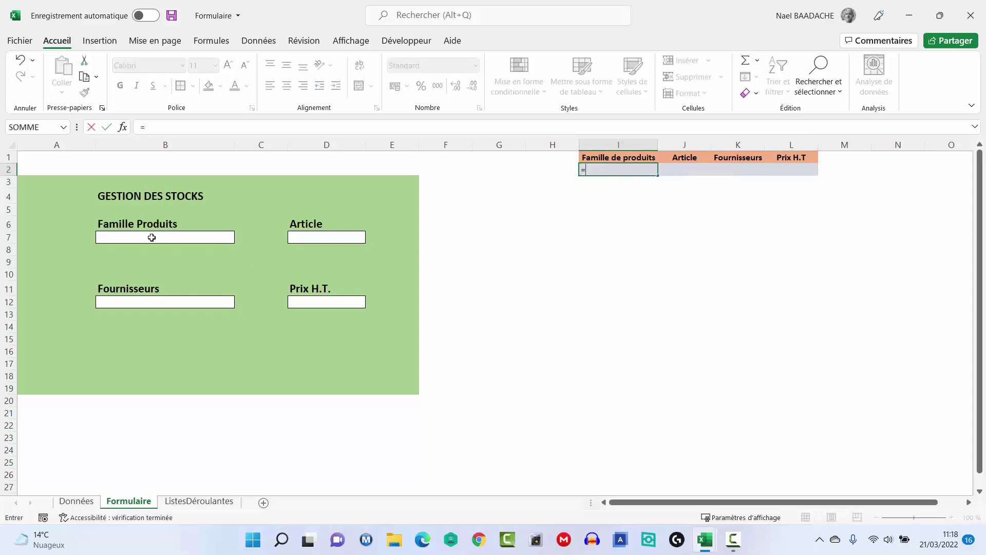
left_click(152, 237)
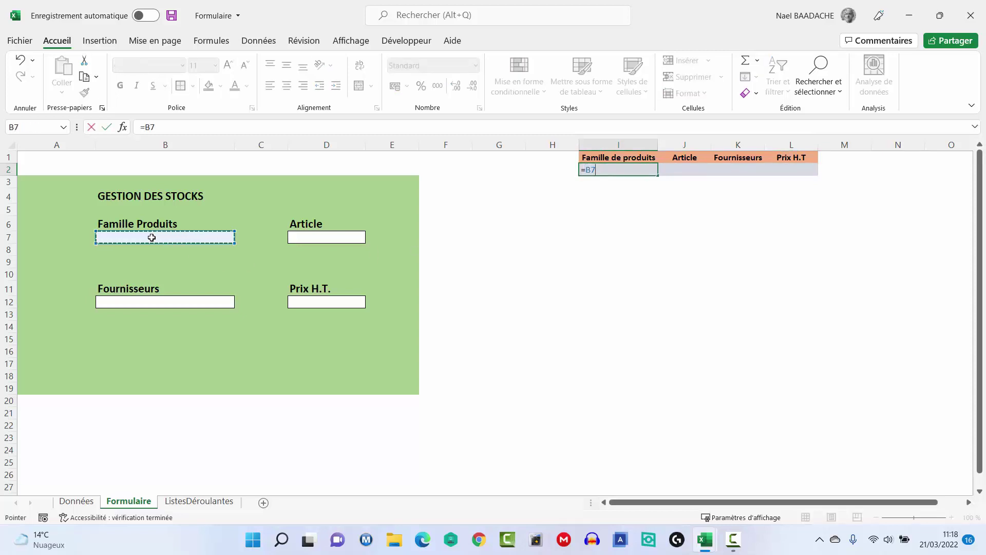
key("Return")
key("Up")
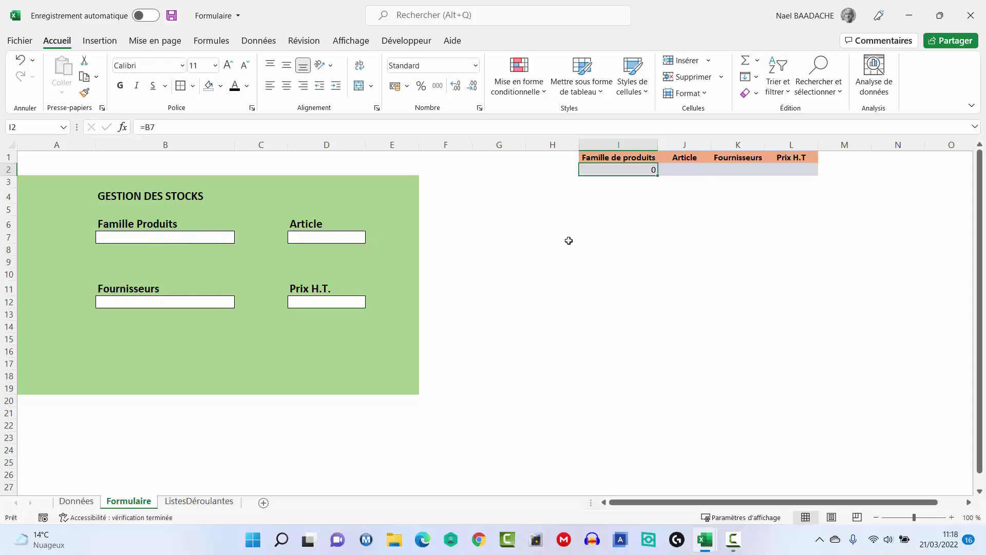
left_click(693, 166)
type("=")
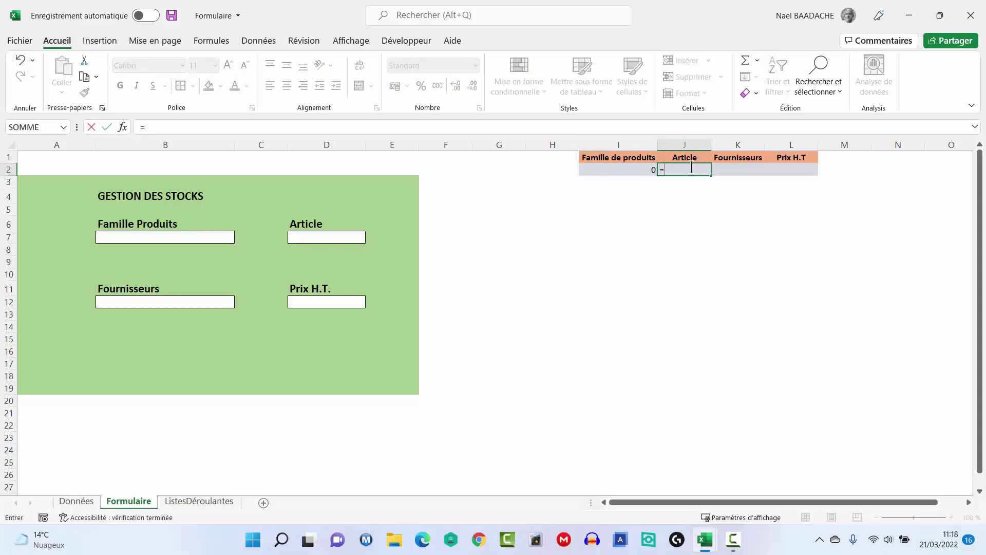
left_click(351, 237)
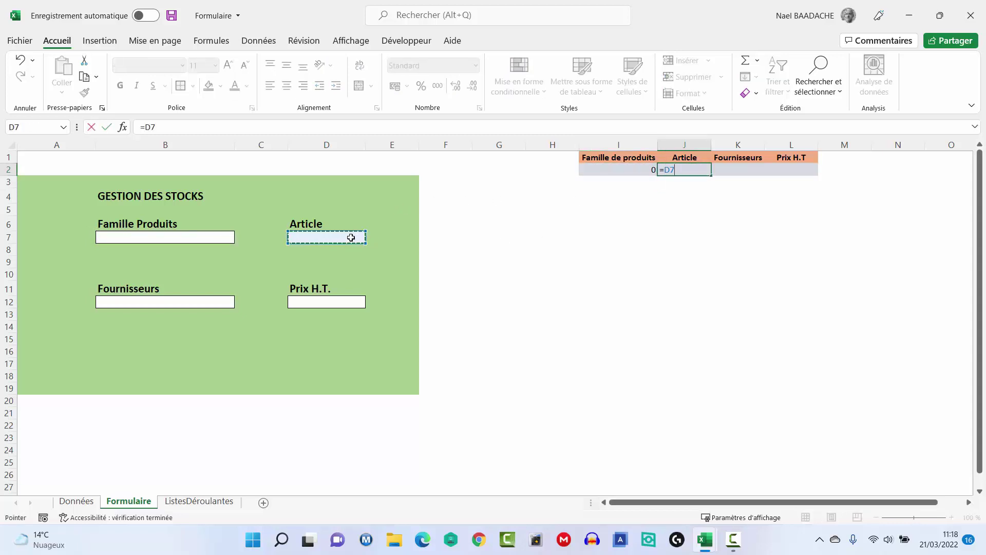
key("ctrl+Return")
Link K2 under Fournisseurs with =B12 and L2 under Prix H.T with =D12
left_click(735, 171)
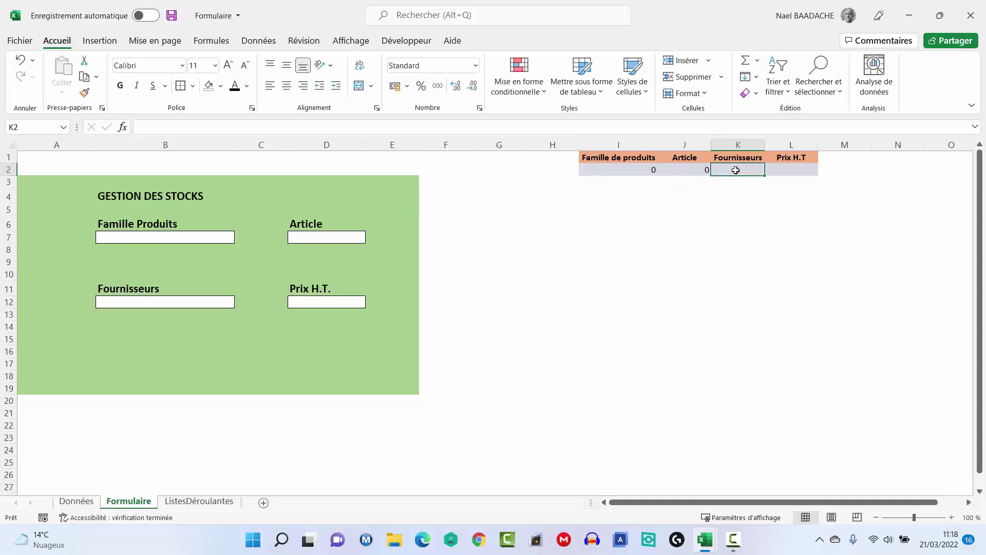
type("=")
left_click(153, 302)
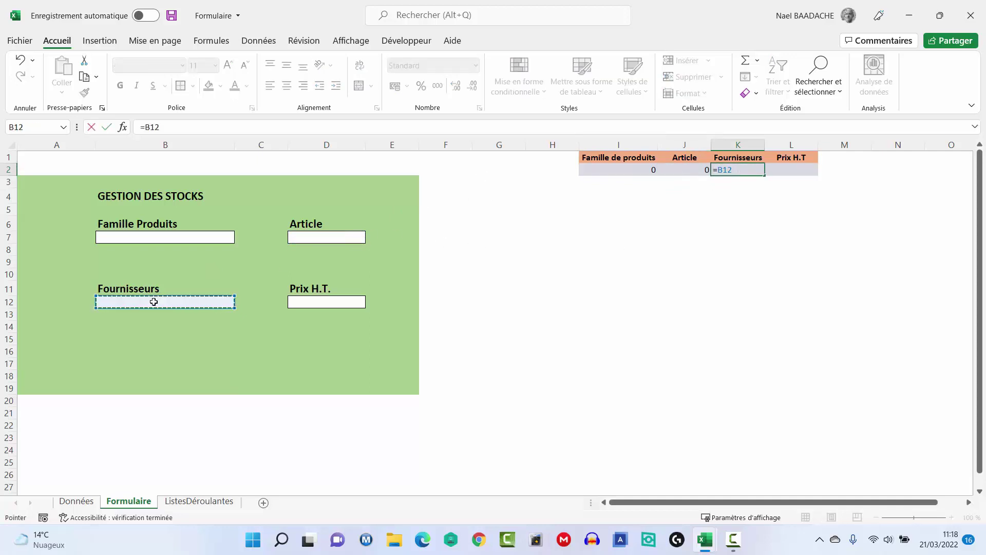
key("Return")
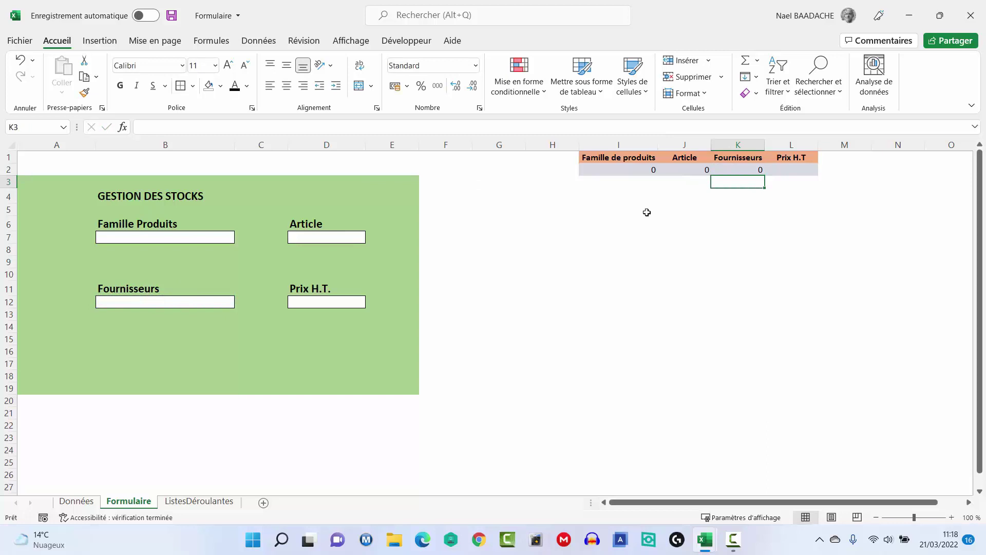
left_click(811, 172)
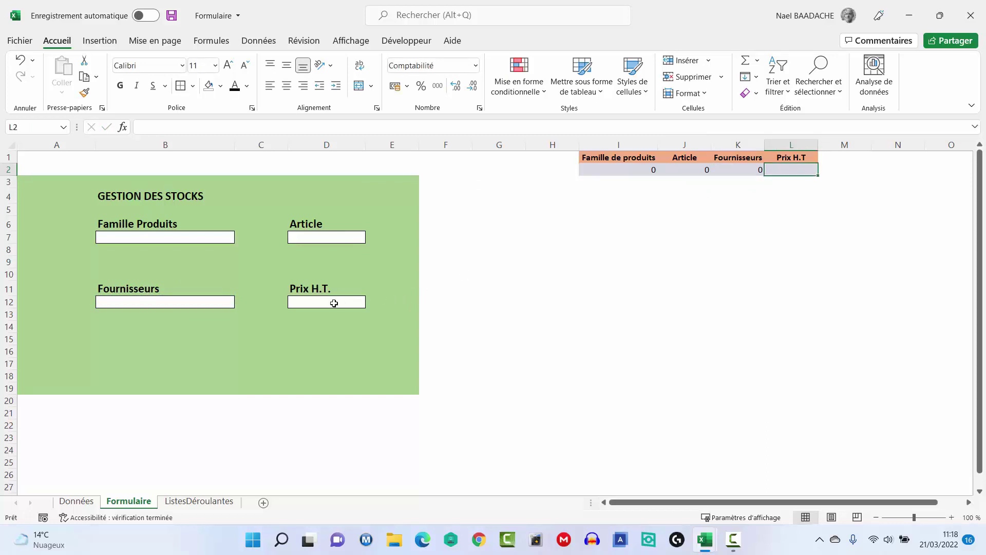
type("=")
left_click(299, 305)
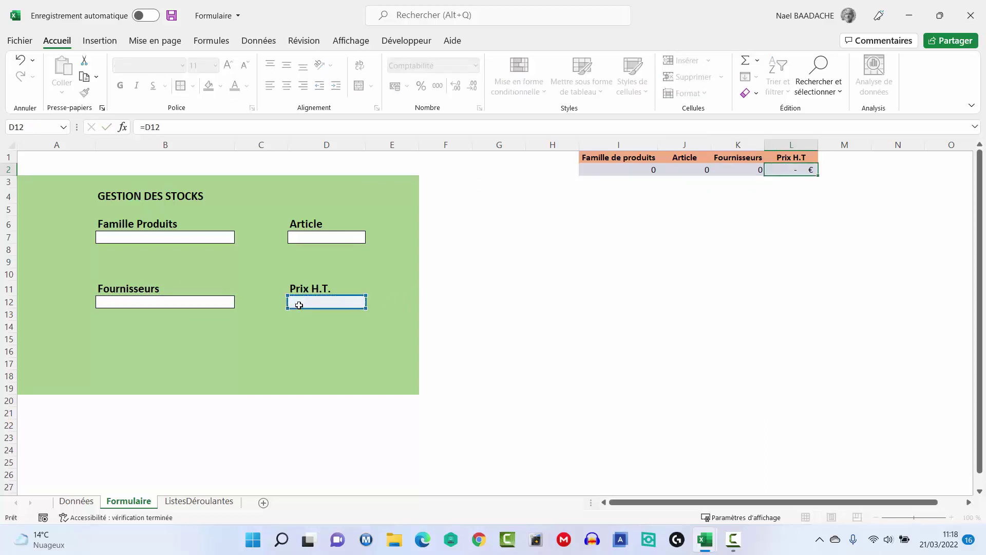
key("Return")
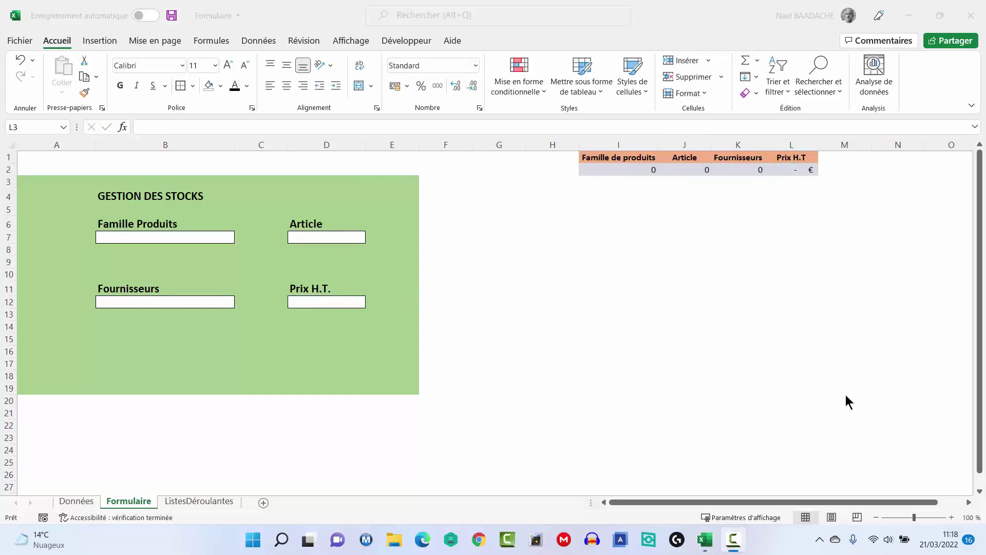
Check the drop-down list of cell B7 and review the workbook's defined names in the Name Manager
left_click(192, 237)
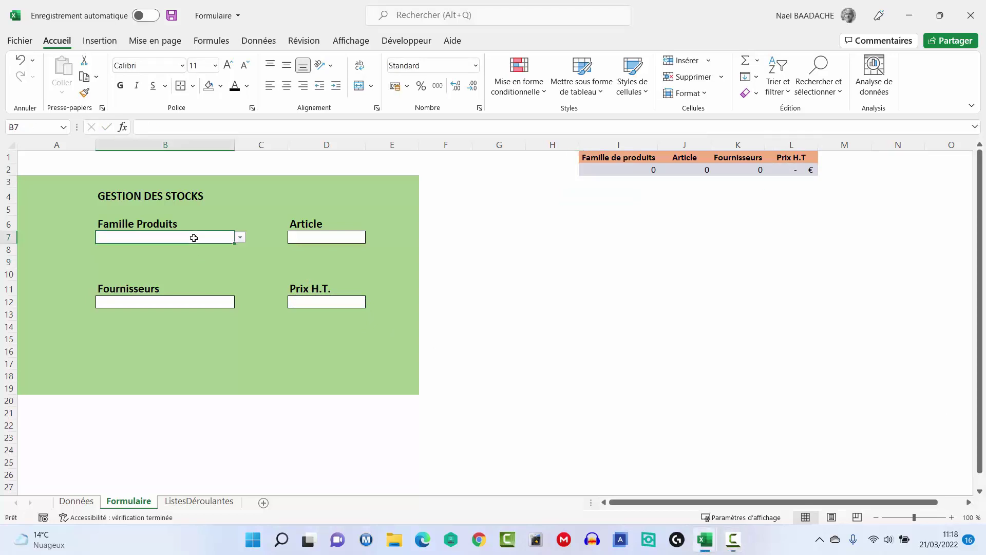
left_click(241, 237)
left_click(60, 213)
left_click(211, 43)
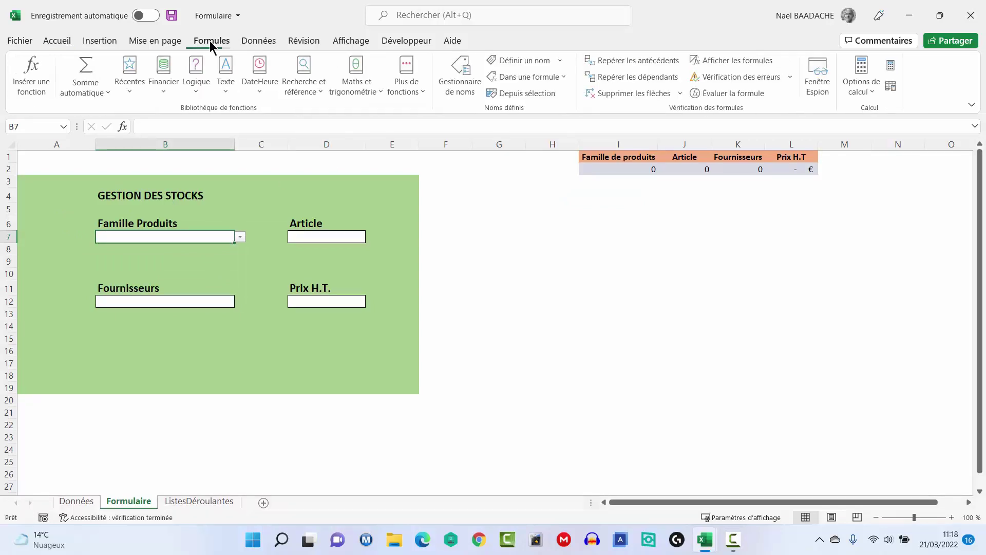
left_click(465, 79)
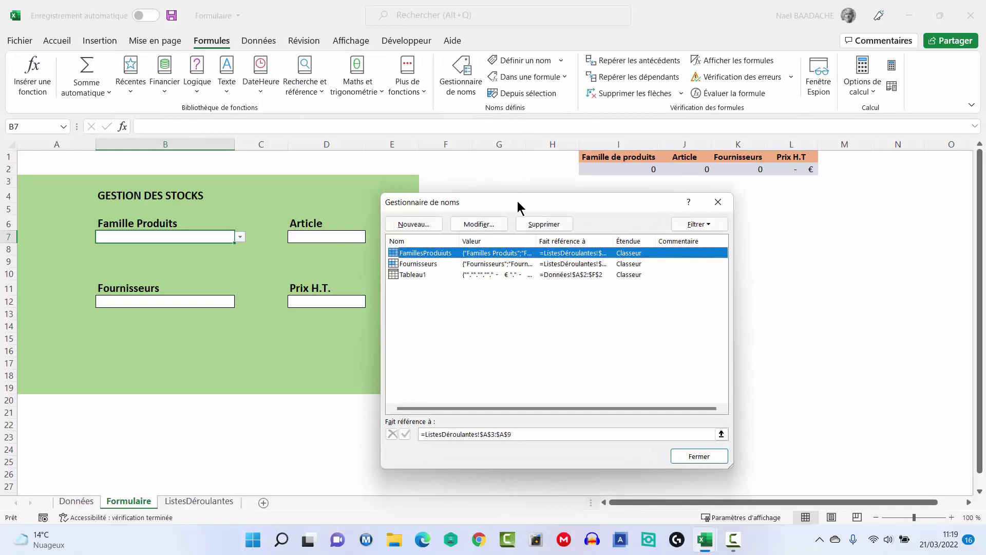
left_click(700, 461)
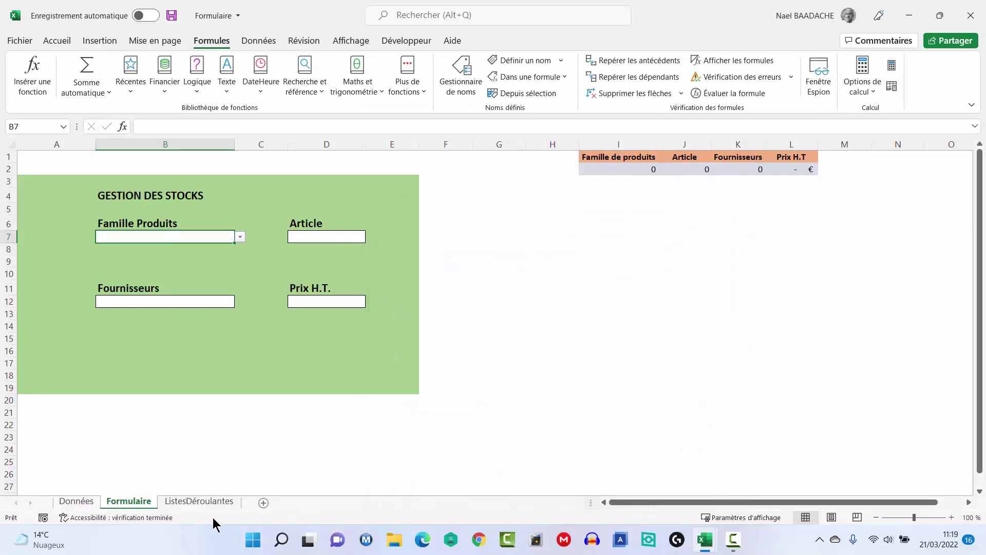
Examine the DECALER function syntax noted in cell I5 of the ListesDéroulantes sheet
left_click(211, 501)
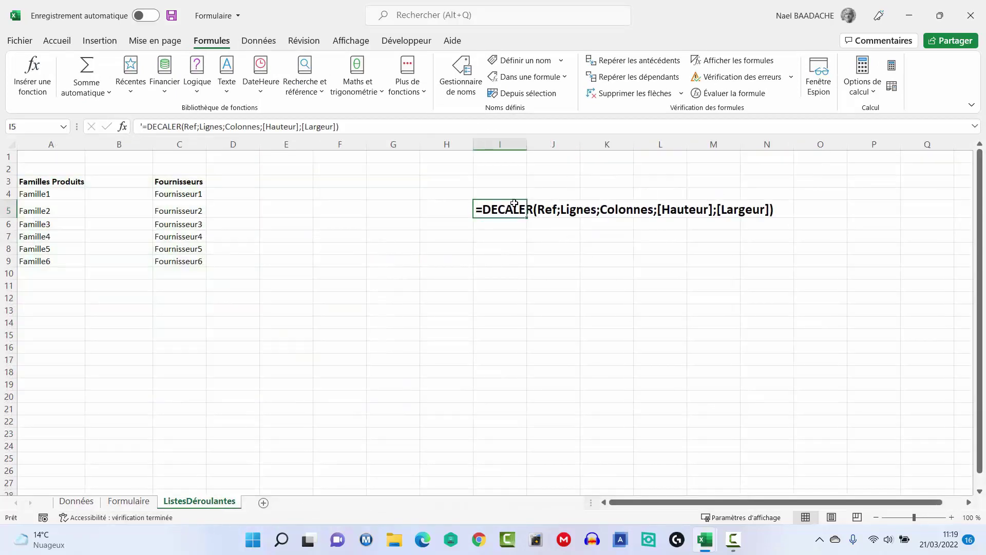
key("ctrl+c")
key("Escape")
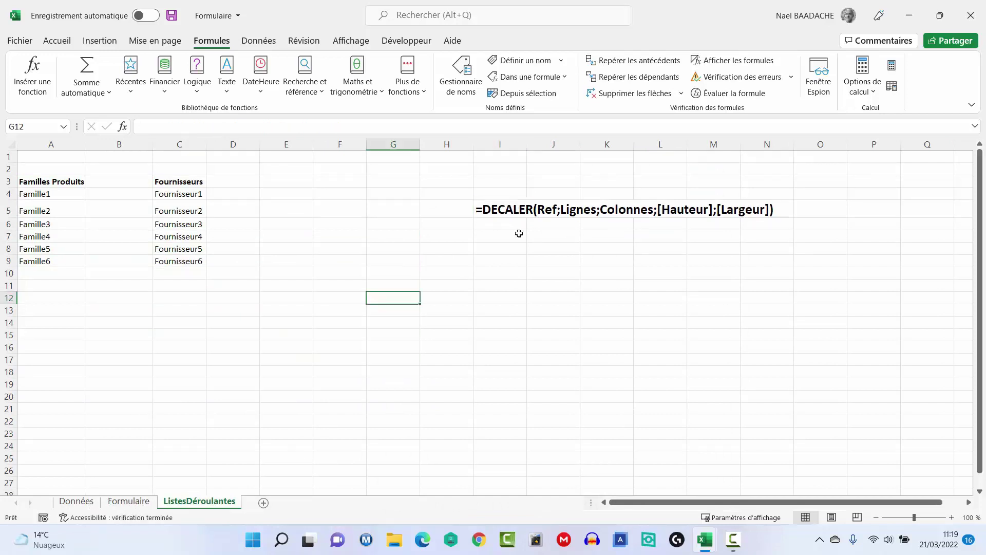
left_click(505, 208)
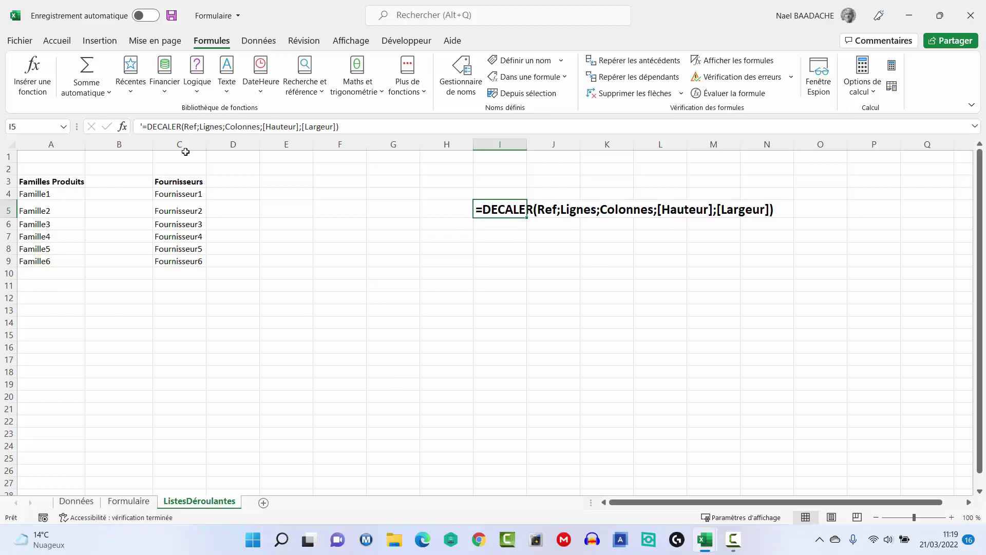
In the Name Manager, replace the FamillesProduiuts reference with the start of a formula: =DECALER(ListesDéroulantes!$A$3;1;0;
left_click(459, 78)
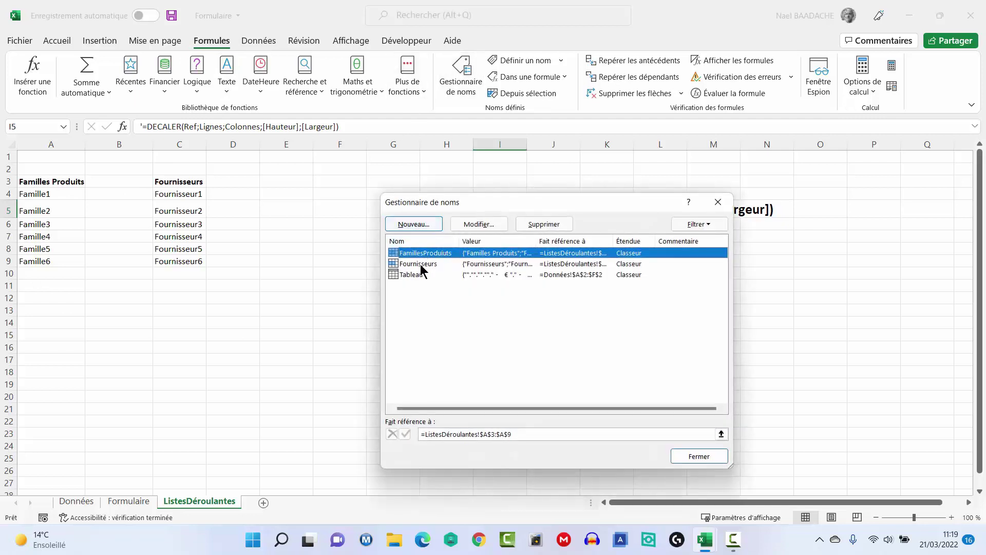
left_click(421, 266)
left_click(420, 241)
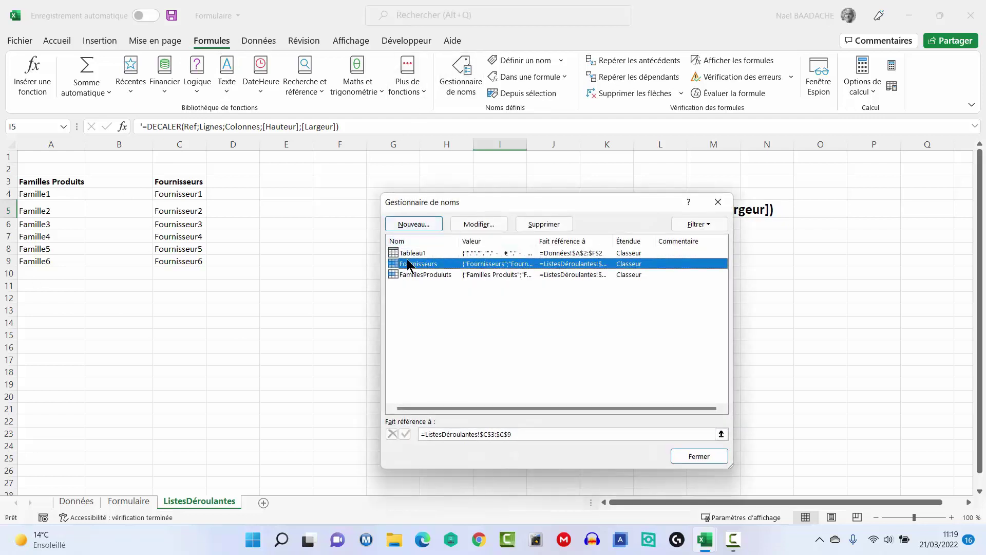
left_click(424, 275)
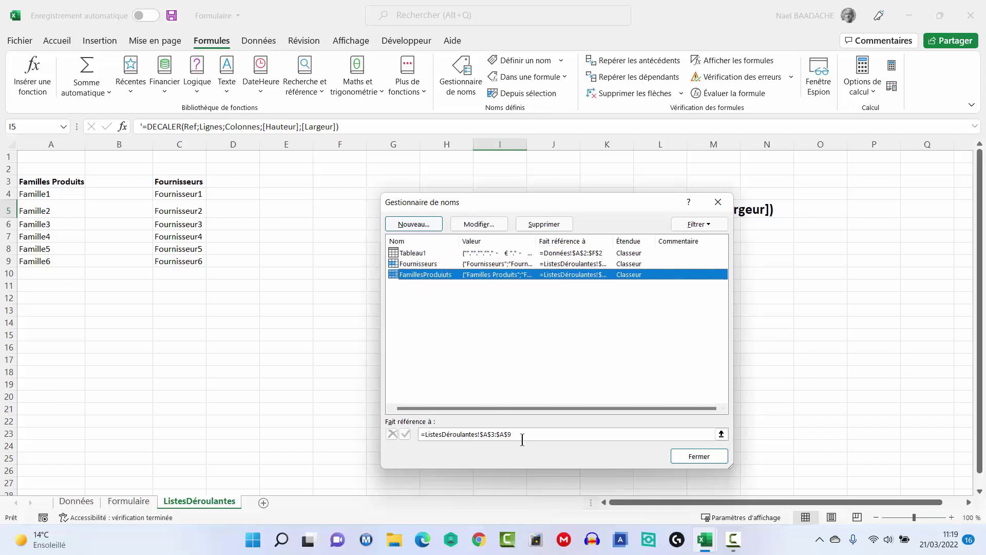
left_click_drag(502, 204, 413, 254)
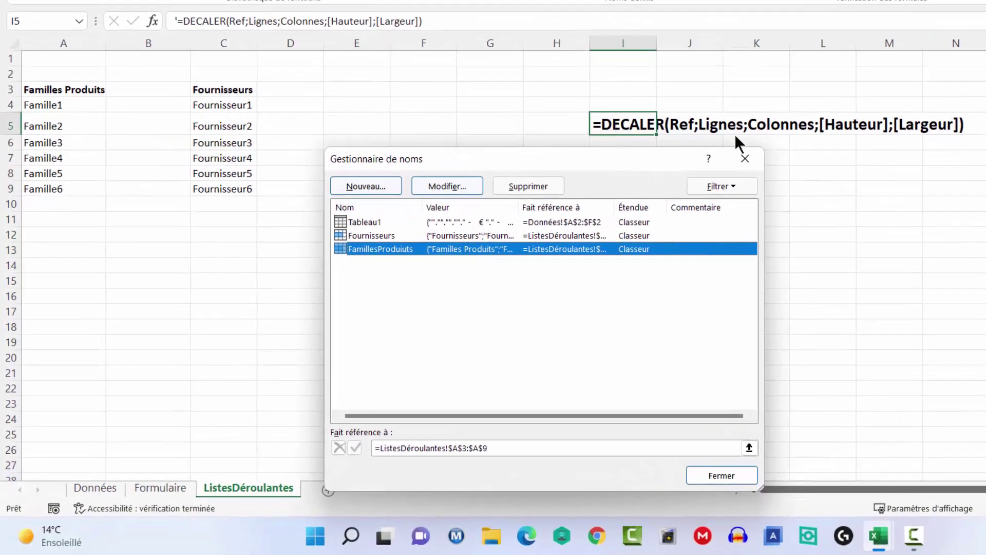
left_click(509, 448)
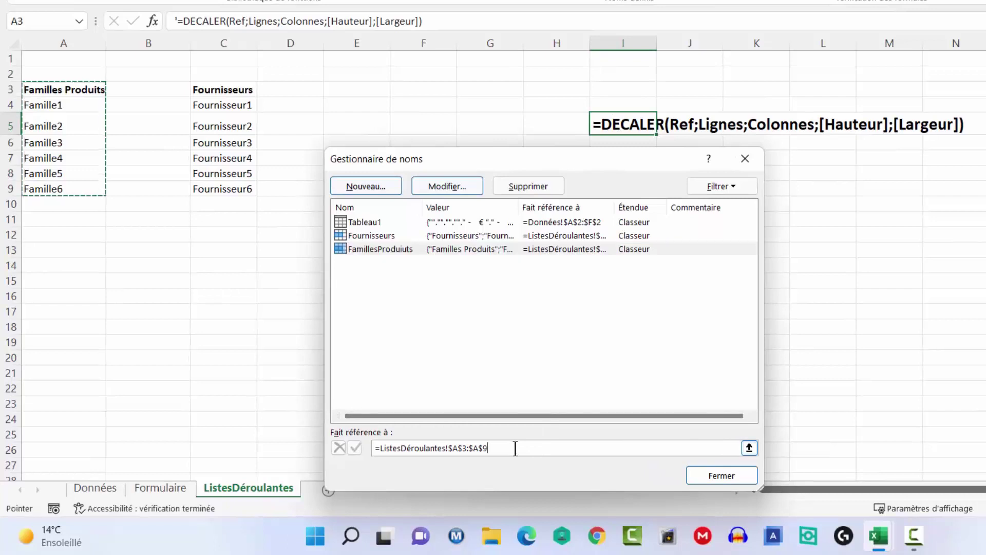
left_click_drag(456, 448, 356, 450)
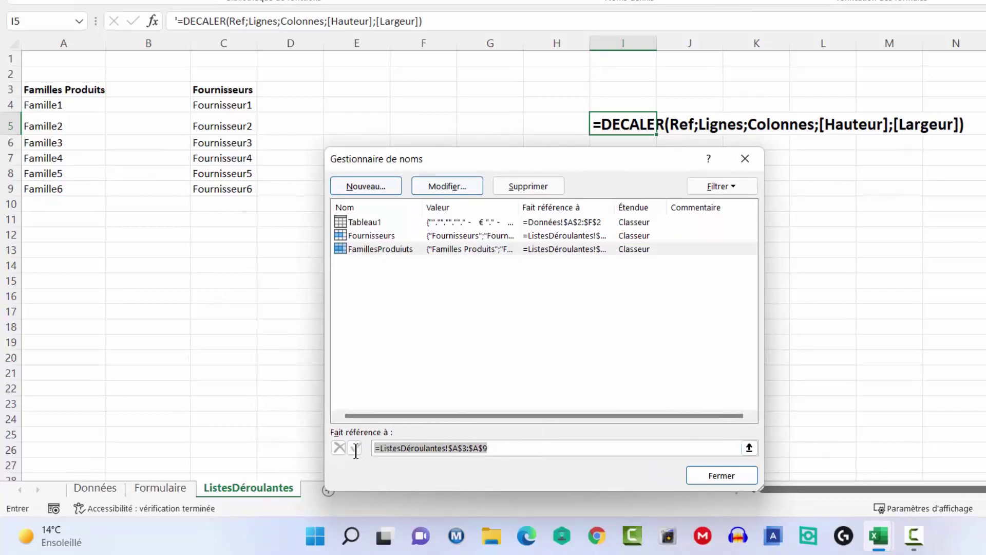
type("=DECALER(")
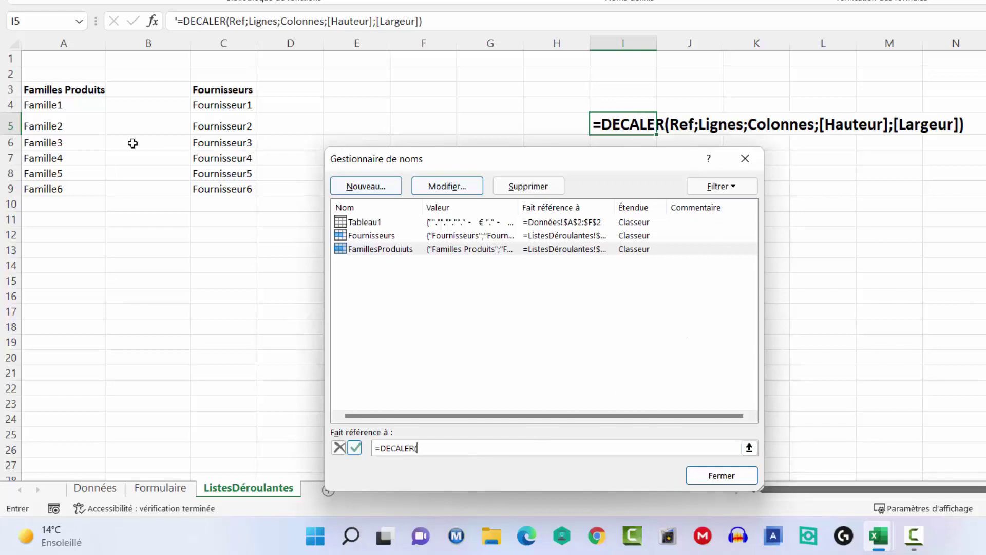
left_click(61, 89)
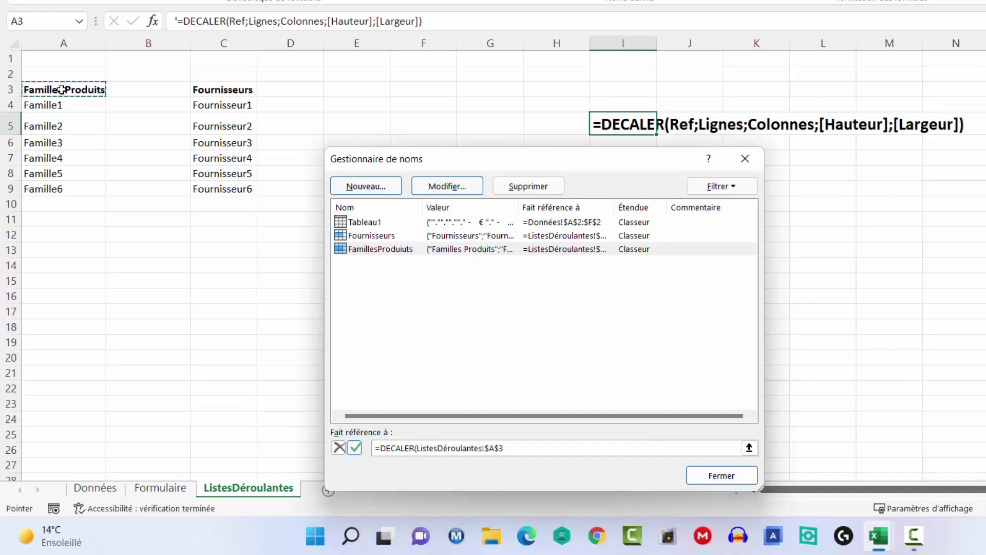
type(";1;0;")
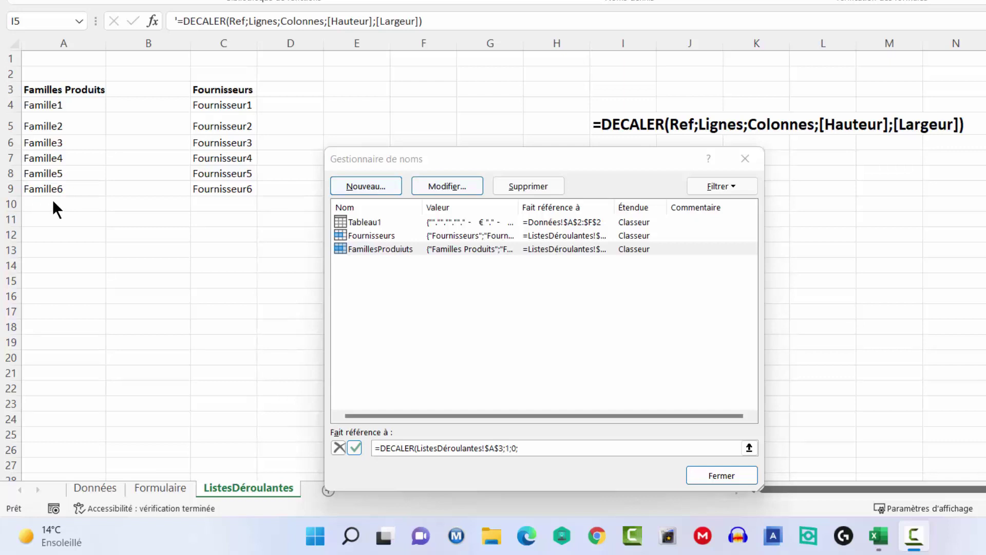
Complete the FamillesProduiuts formula with NBVAL(ListesDéroulantes!$A:$A) as the height argument and validate it
left_click(527, 448)
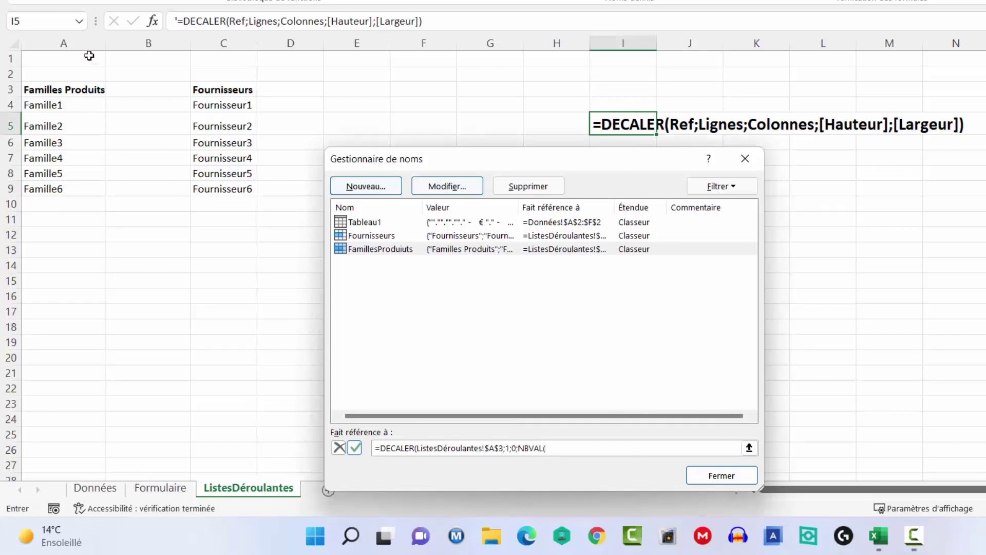
left_click(77, 43)
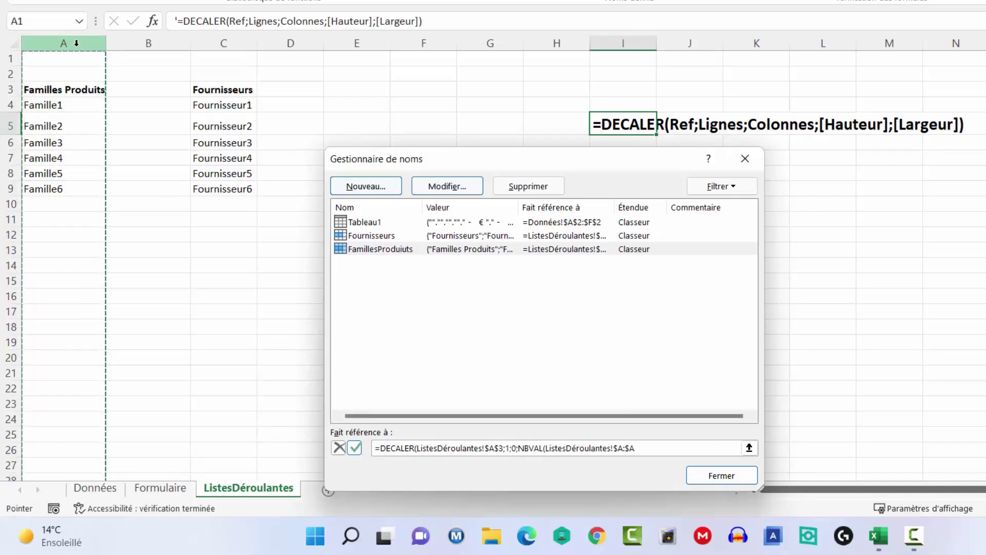
type(";")
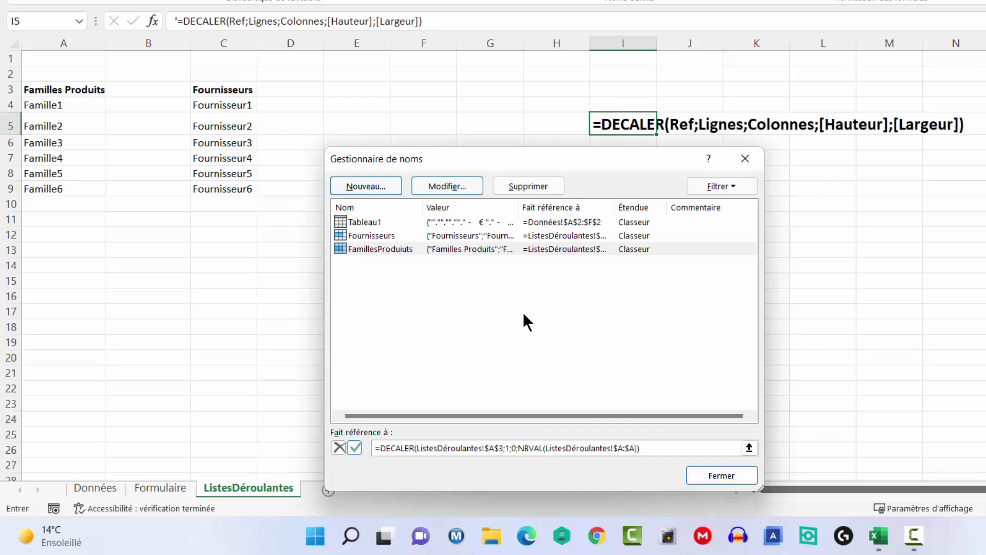
left_click(355, 448)
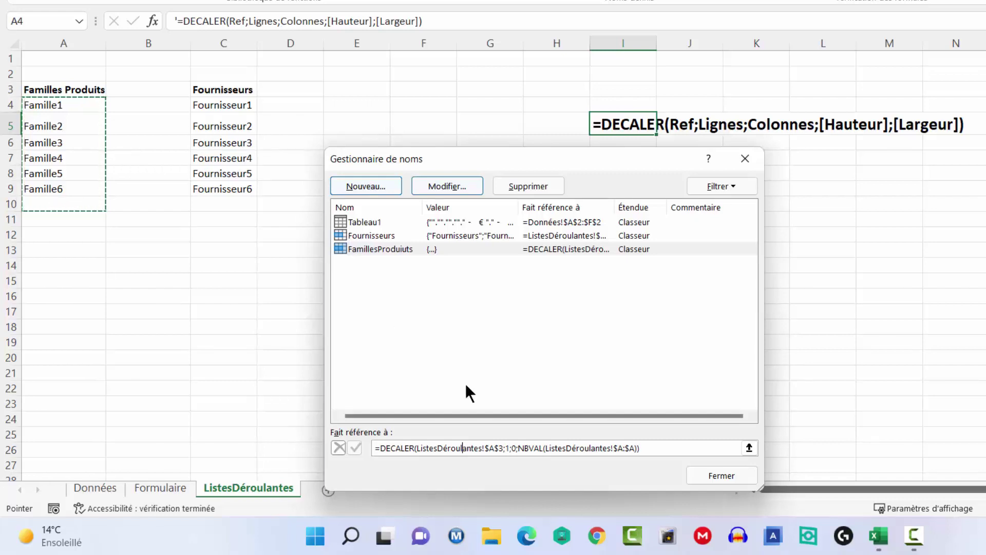
Subtract 1 from the NBVAL height in the FamillesProduiuts formula so the header is excluded, and validate it
left_click(637, 448)
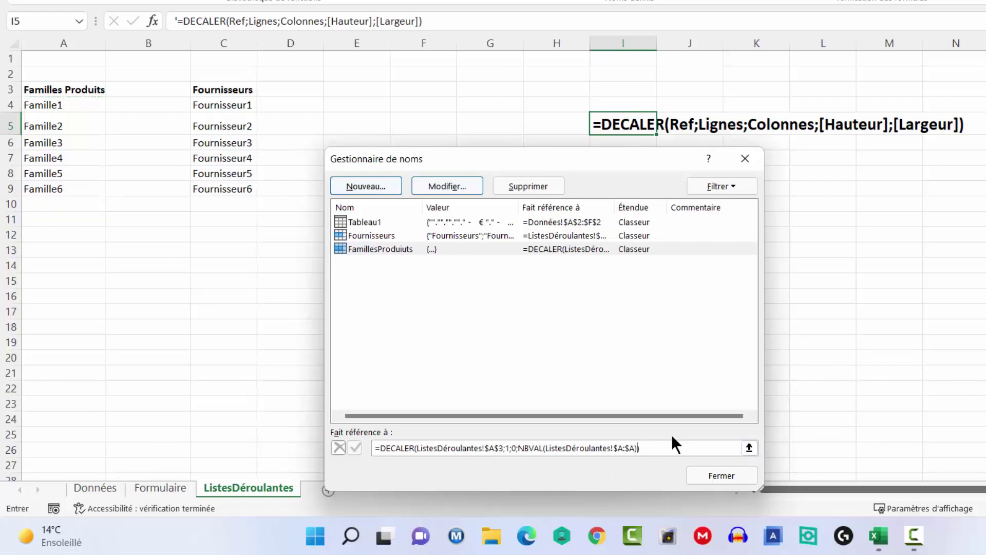
type("-1)")
left_click(486, 446)
left_click(355, 448)
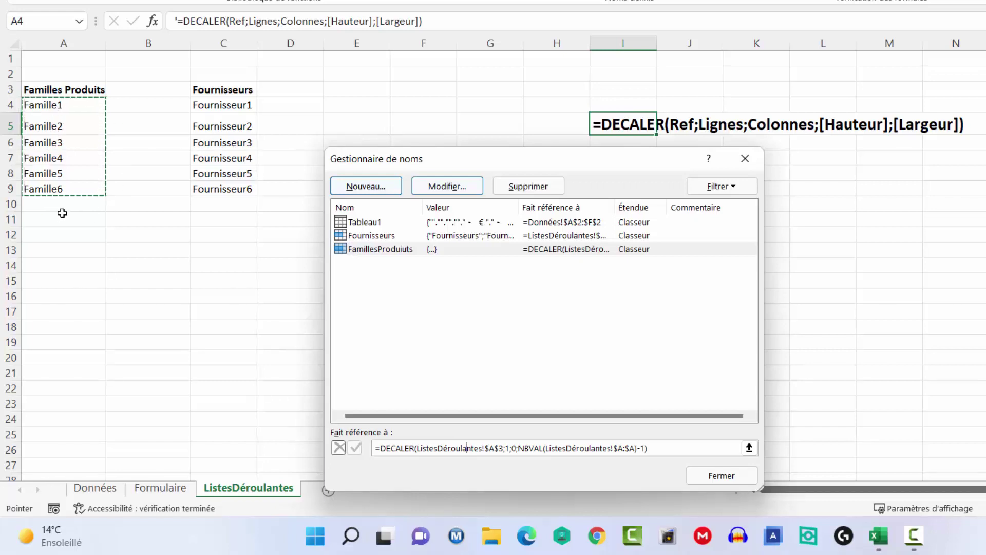
left_click(722, 475)
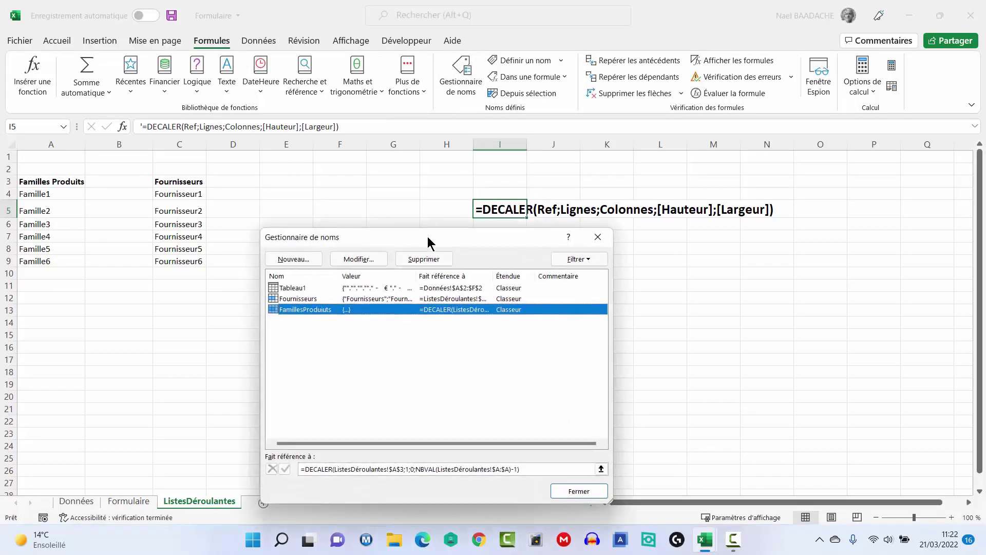
Replace the reference of the name Fournisseurs with the start of a formula: =DECALER(ListesDéroulantes!$C$3
left_click_drag(428, 236, 398, 258)
left_click(269, 320)
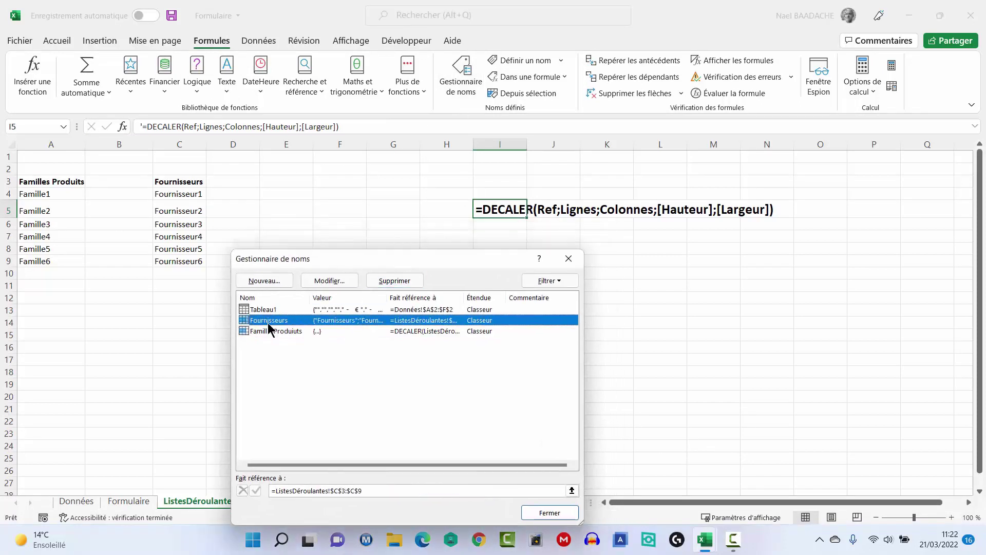
left_click(369, 492)
left_click_drag(369, 493, 289, 495)
left_click(273, 494)
key("shift+End")
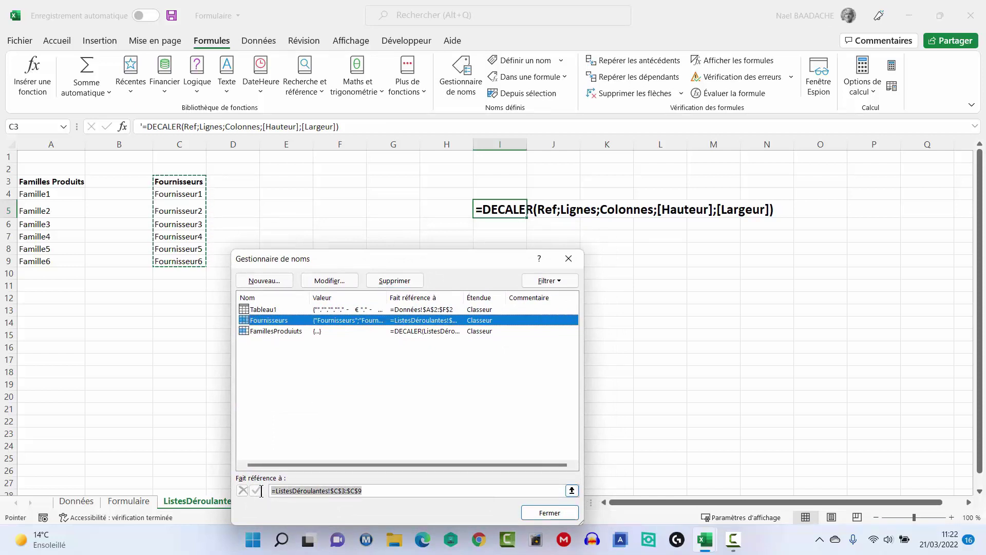
key("BackSpace")
type("DECAE")
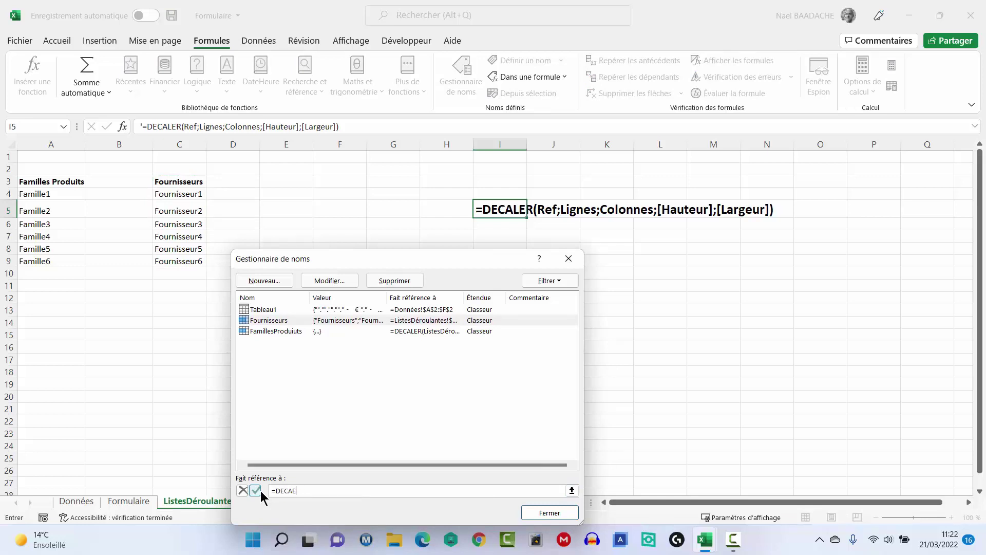
key("BackSpace")
type("LER(")
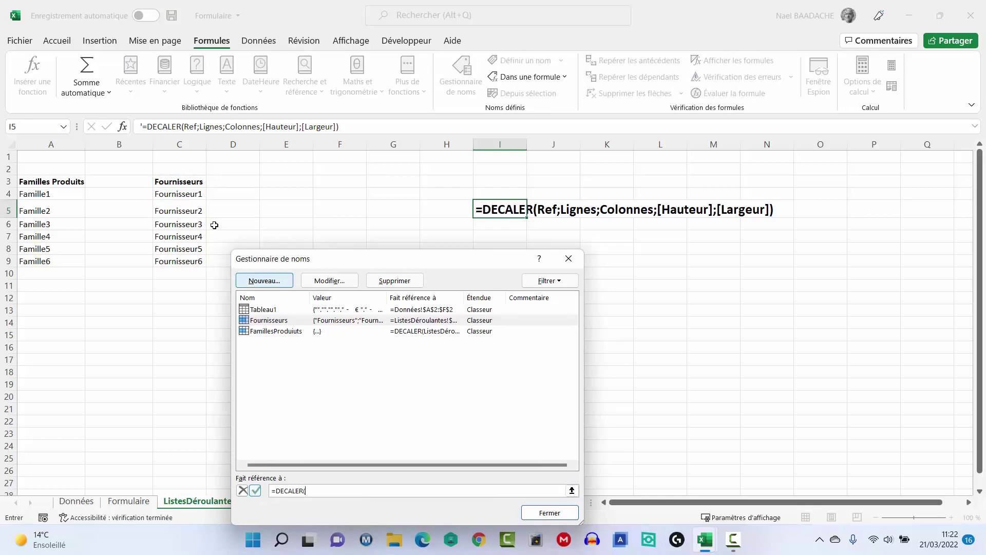
left_click(186, 183)
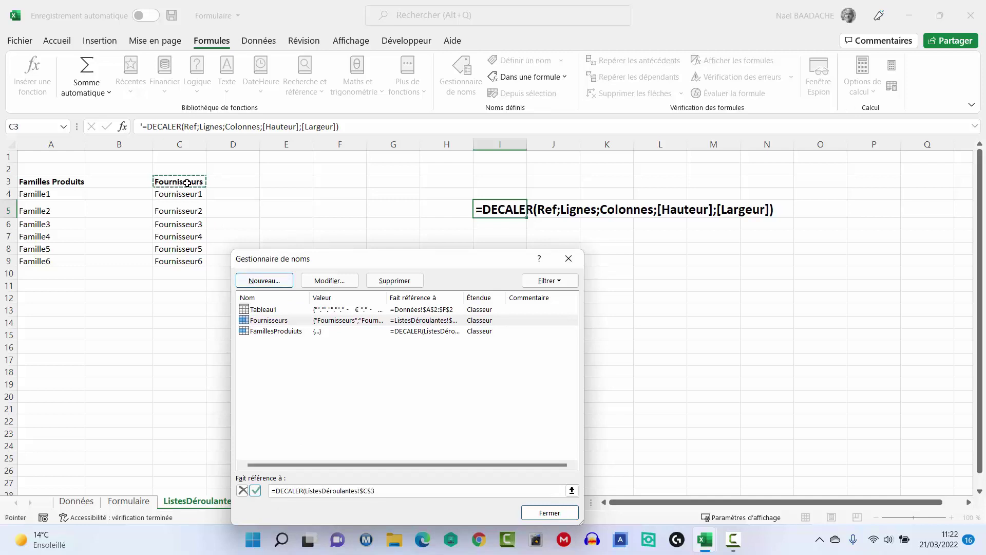
Complete the Fournisseurs formula with ;1;0;NBVAL(ListesDéroulantes!$C:$C)-1), validate it and close the Name Manager
type(";1;0;NBVAL(")
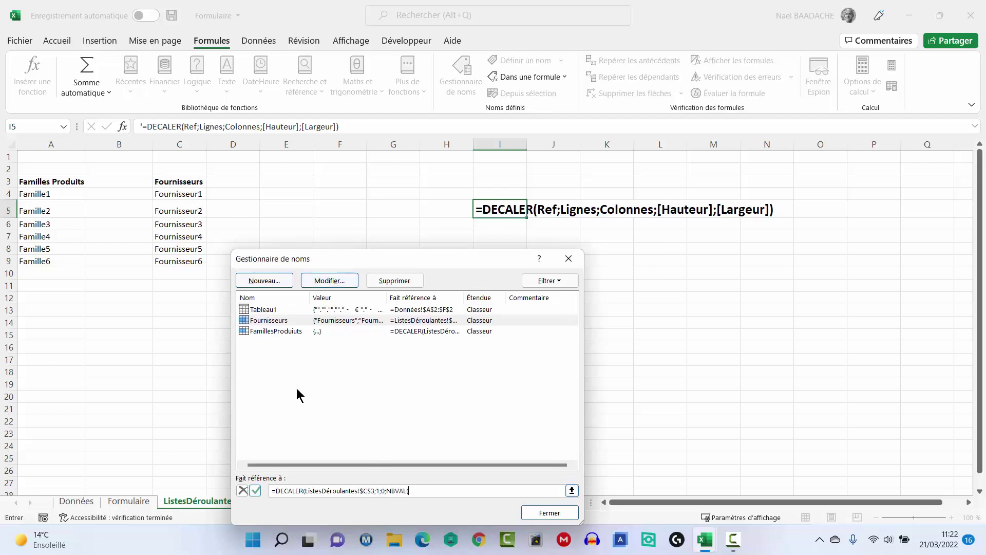
left_click(187, 142)
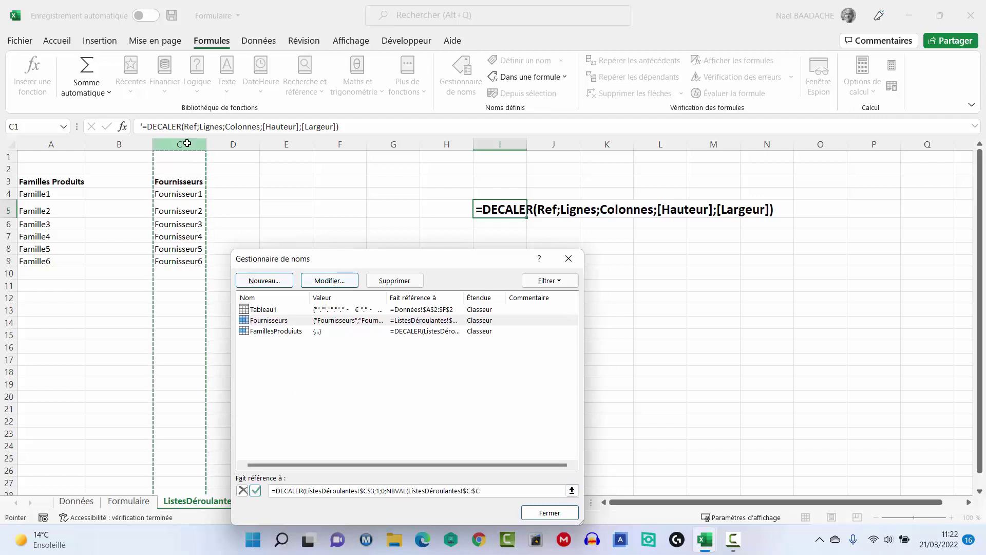
type(")-1")
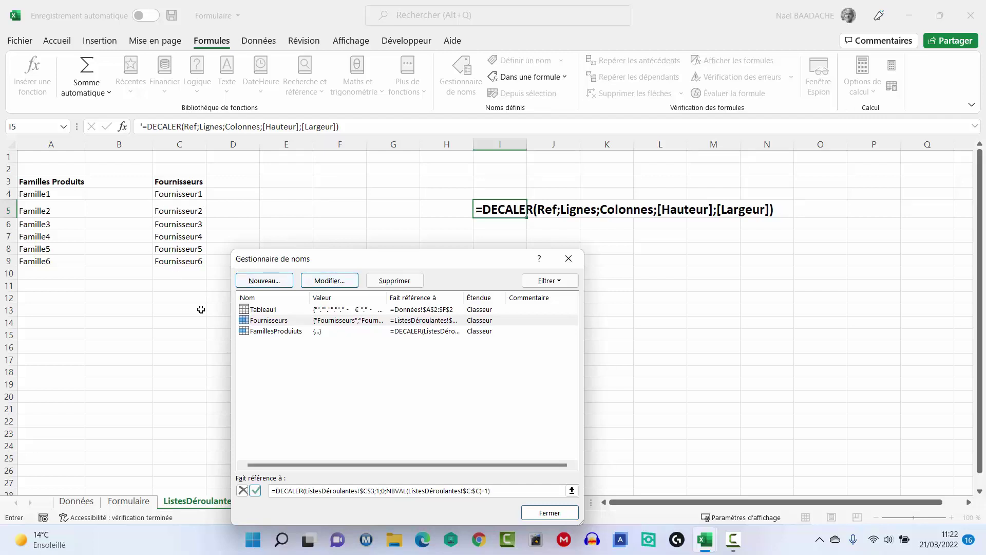
left_click(329, 490)
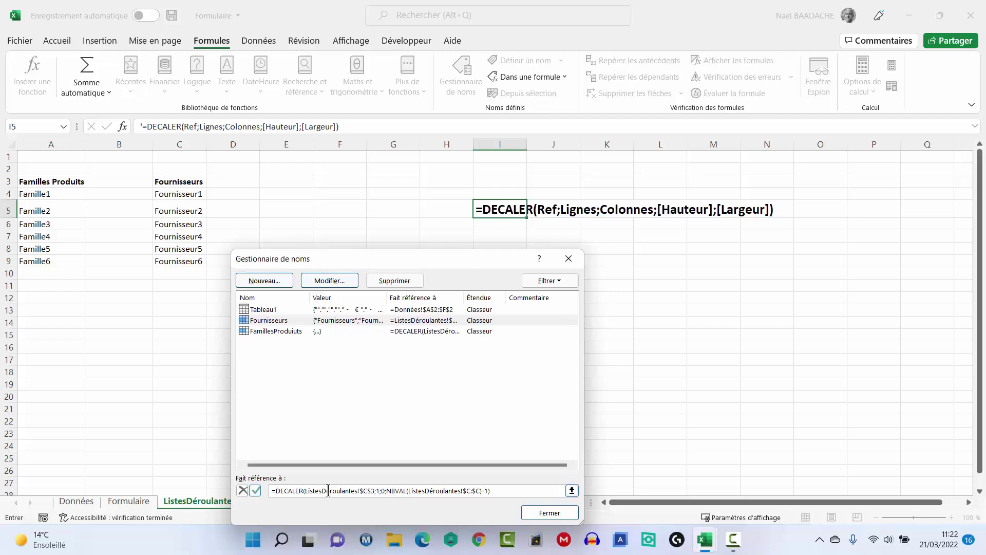
left_click(256, 491)
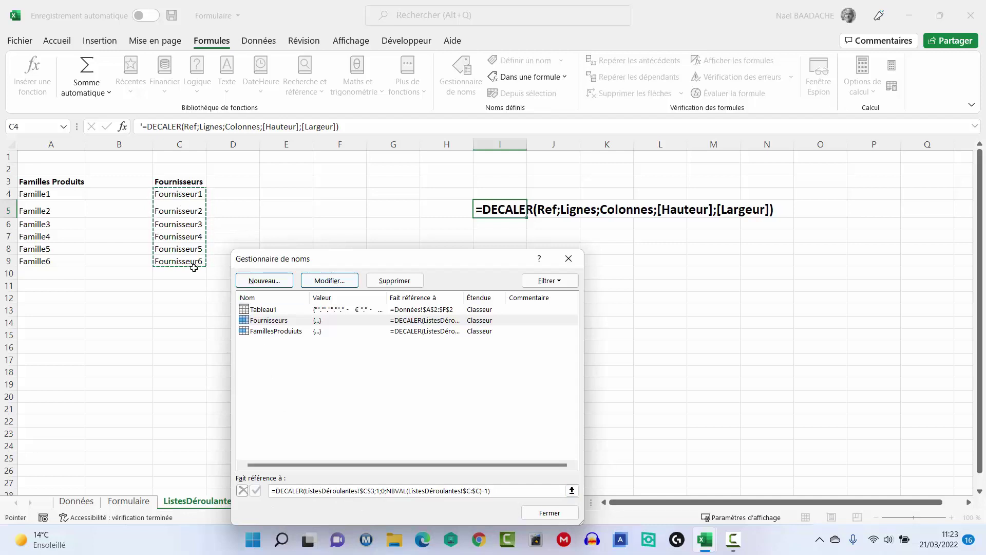
left_click(550, 513)
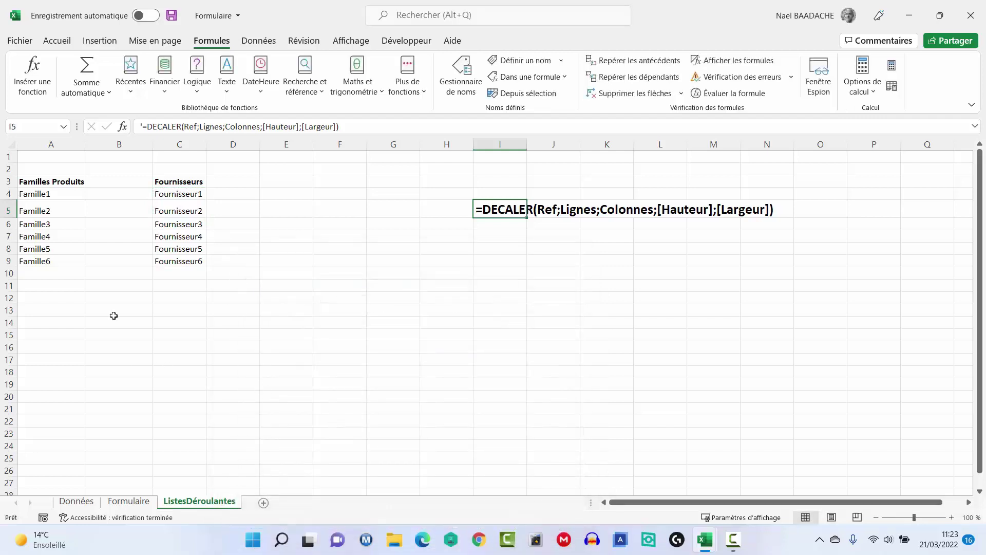
Check the Famille Produits drop-down list in cell B7 of the Formulaire sheet
left_click(136, 508)
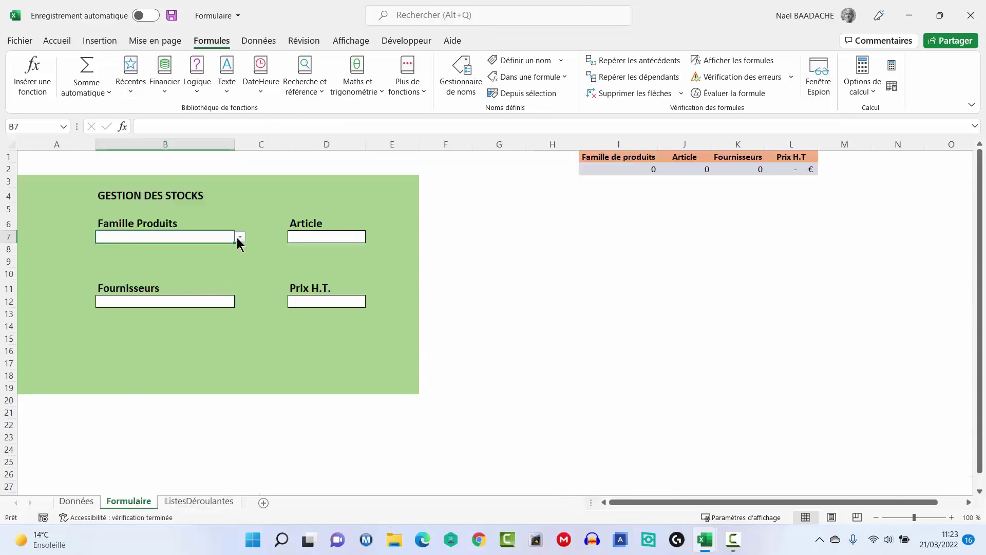
left_click(240, 238)
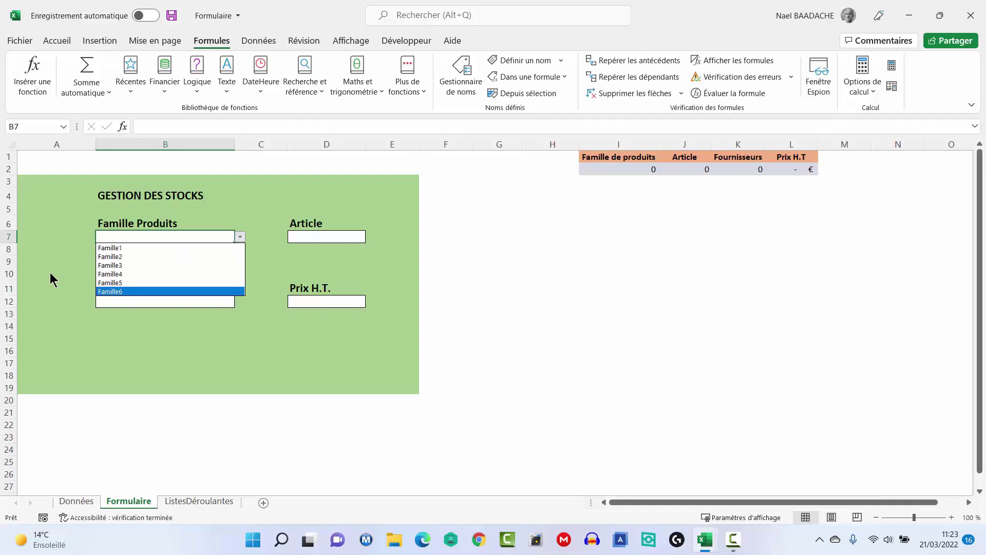
key("Escape")
On the ListesDéroulantes sheet, add Famille7 in A10 and Famille8 in A11 below the existing product families
left_click(79, 501)
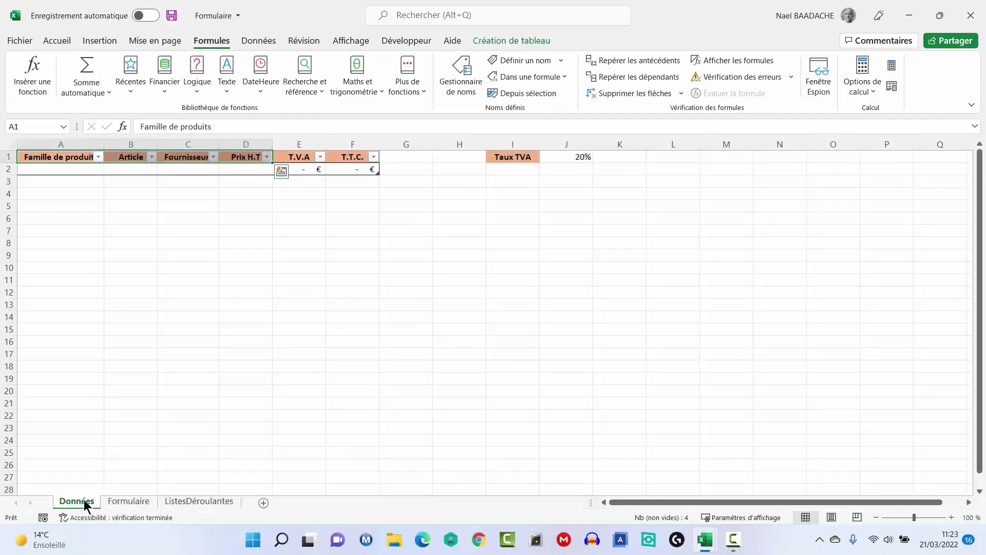
left_click(189, 503)
left_click(60, 277)
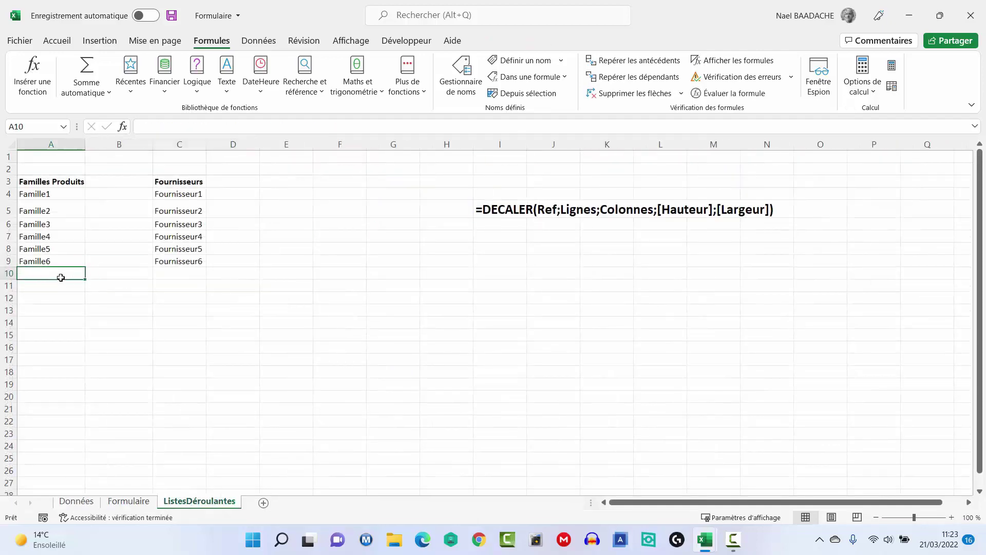
type("Famille")
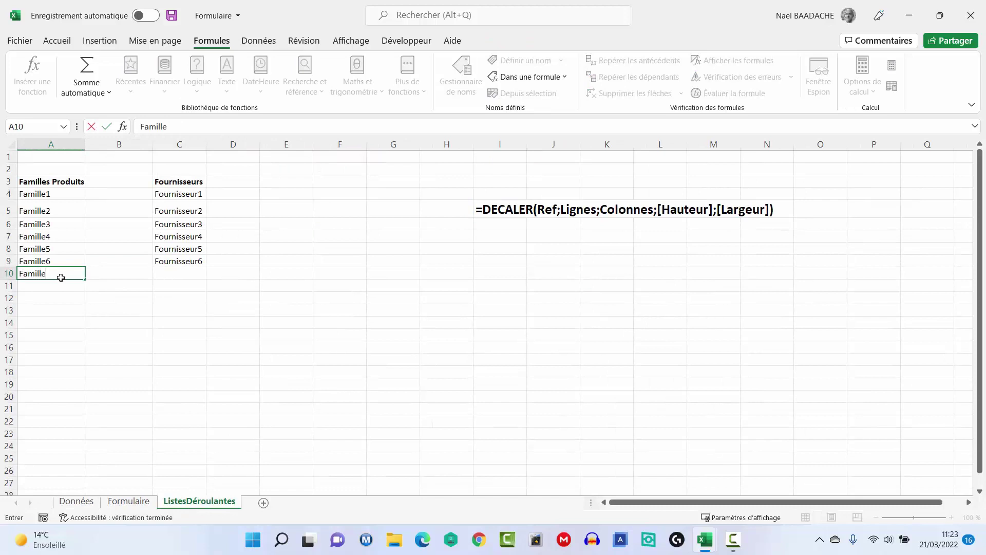
type("7")
key("Return")
type("F")
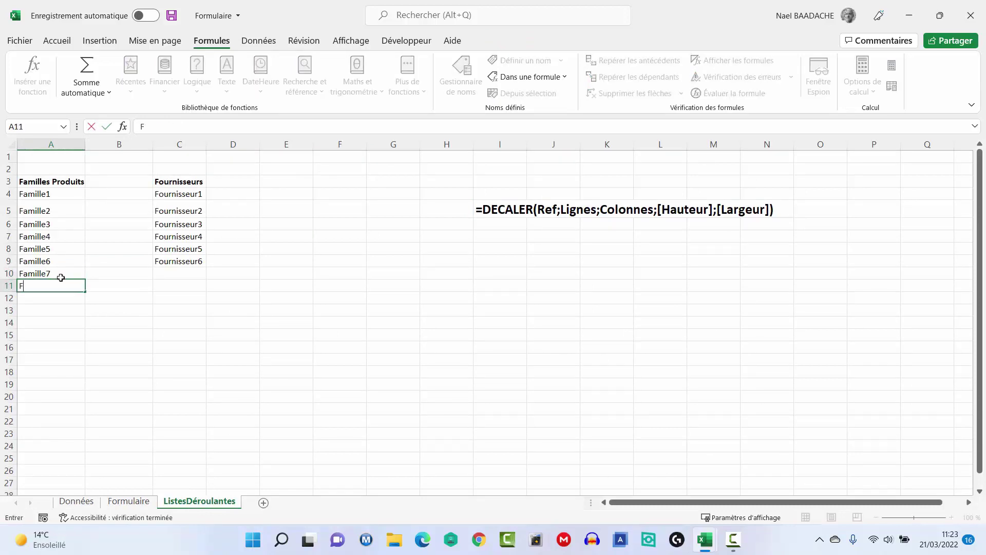
type("amille8")
key("Return")
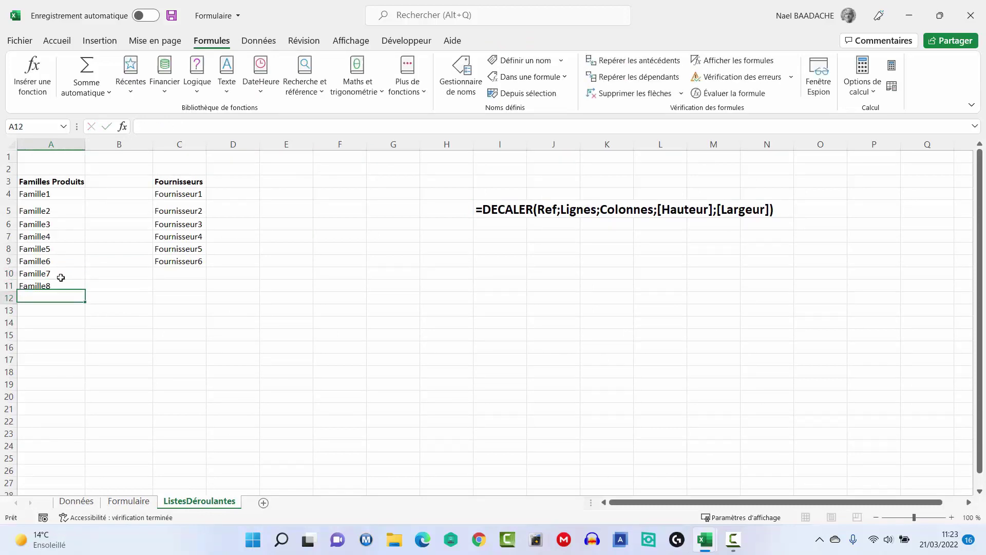
left_click(134, 493)
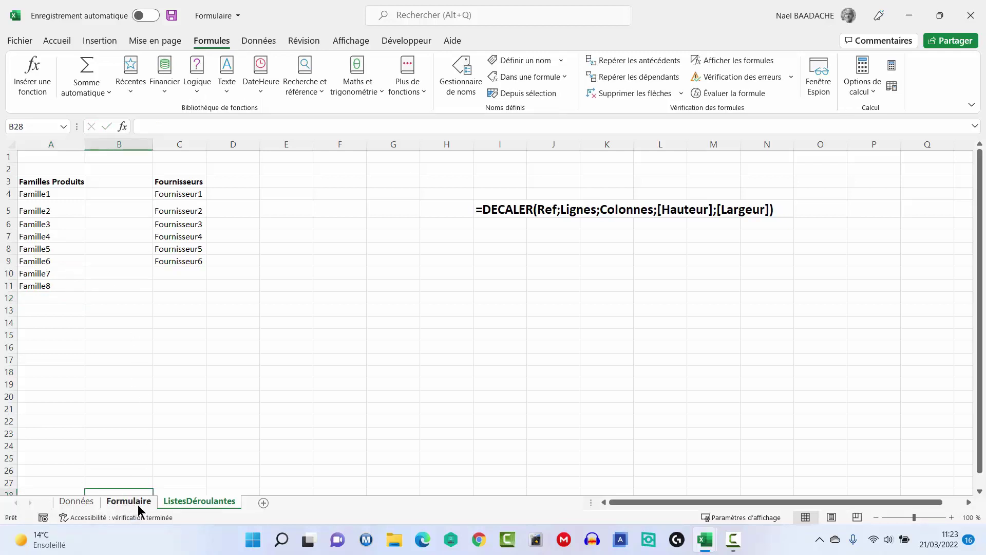
Check the contents of the Famille Produits and Fournisseurs drop-down lists in B7 and B12 of the Formulaire sheet
left_click(131, 500)
left_click(240, 238)
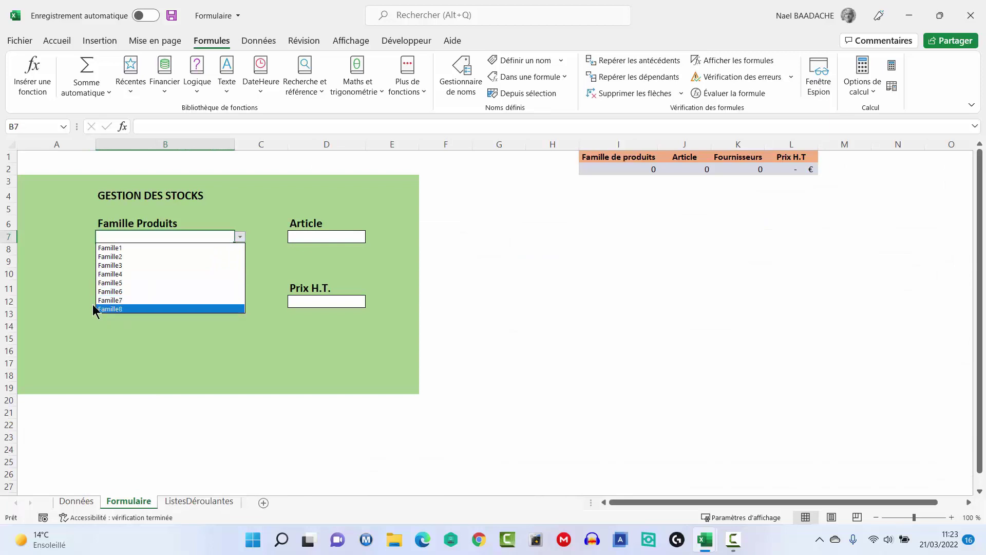
left_click(52, 248)
left_click(142, 303)
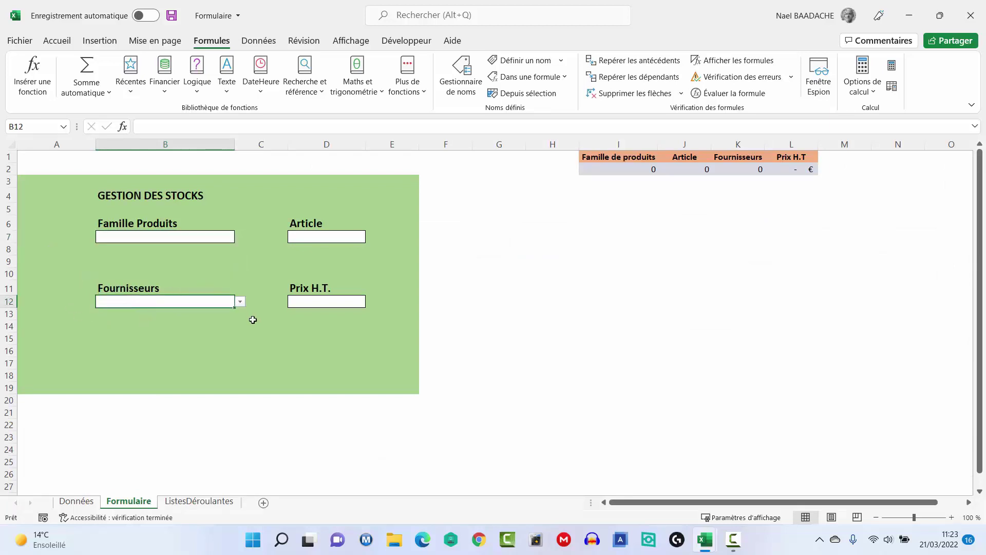
left_click(239, 302)
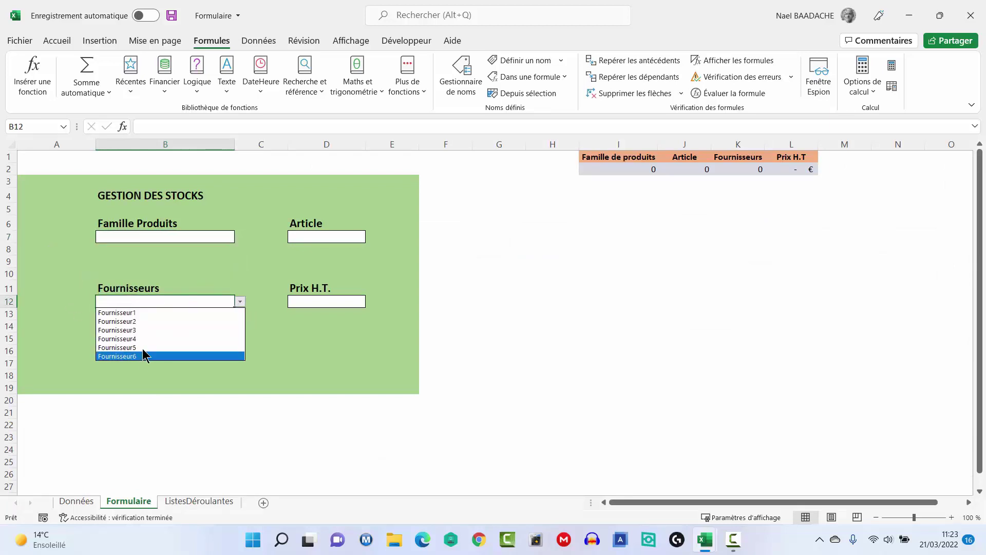
left_click(292, 356)
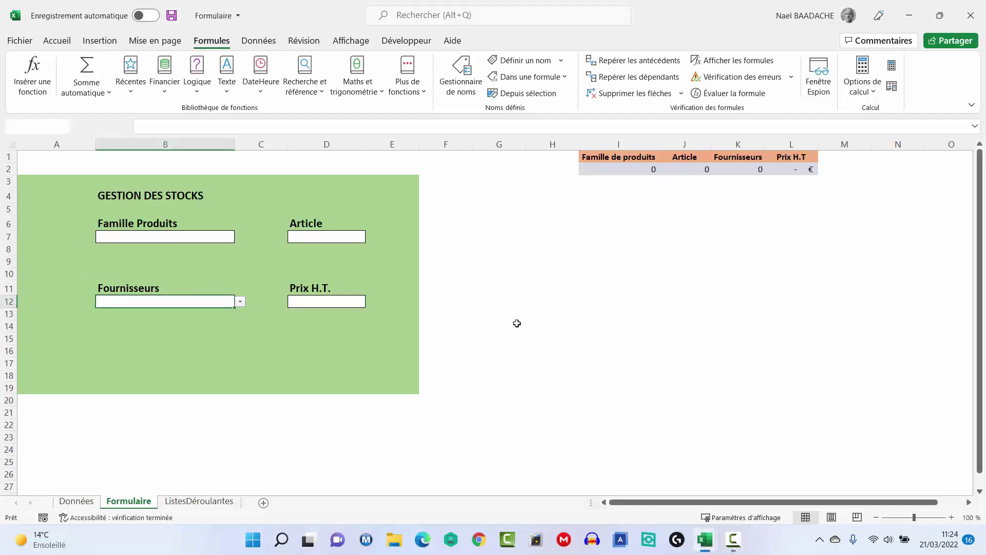
left_click(468, 213)
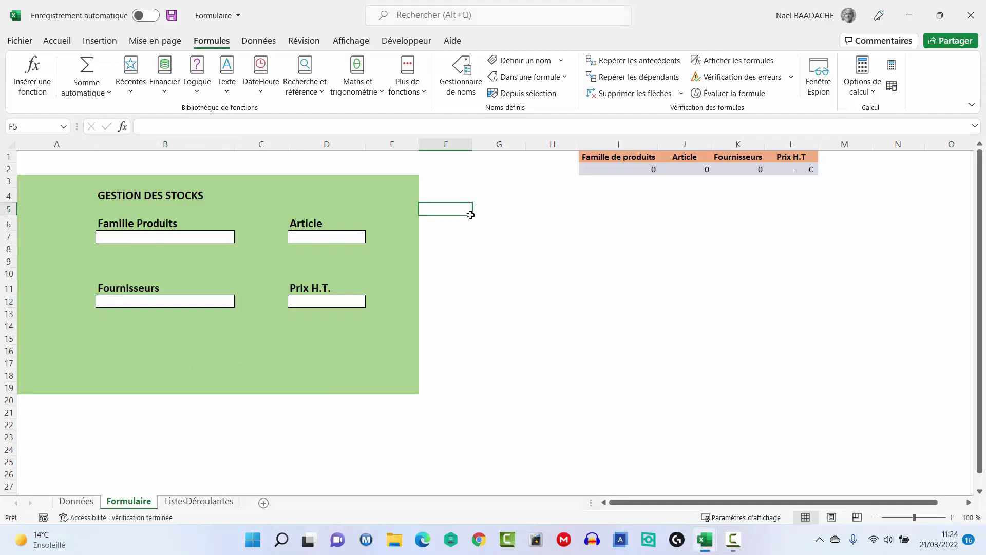
Check in the Excel options for ribbon customization that the Développeur main tab is enabled, and validate the options
left_click(411, 41)
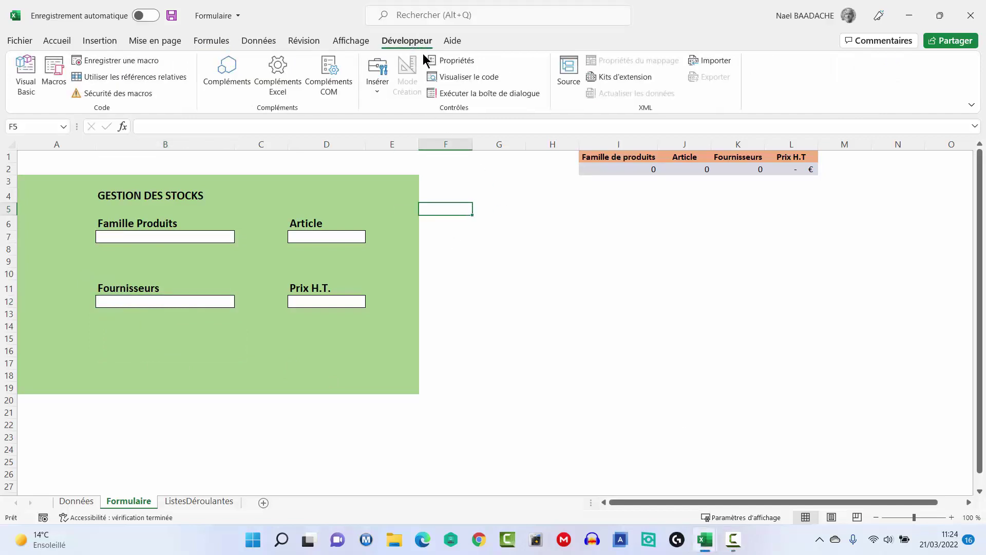
left_click(21, 41)
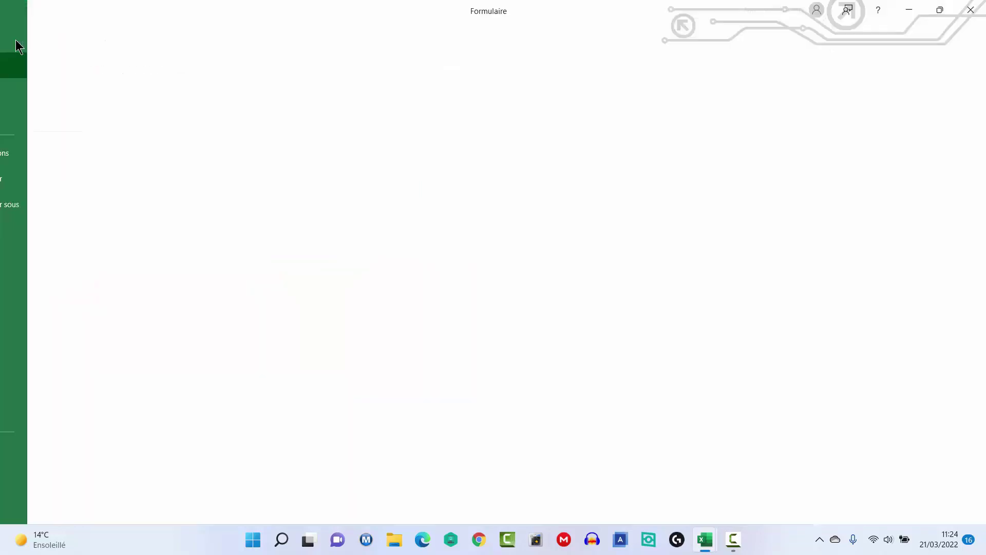
left_click(39, 504)
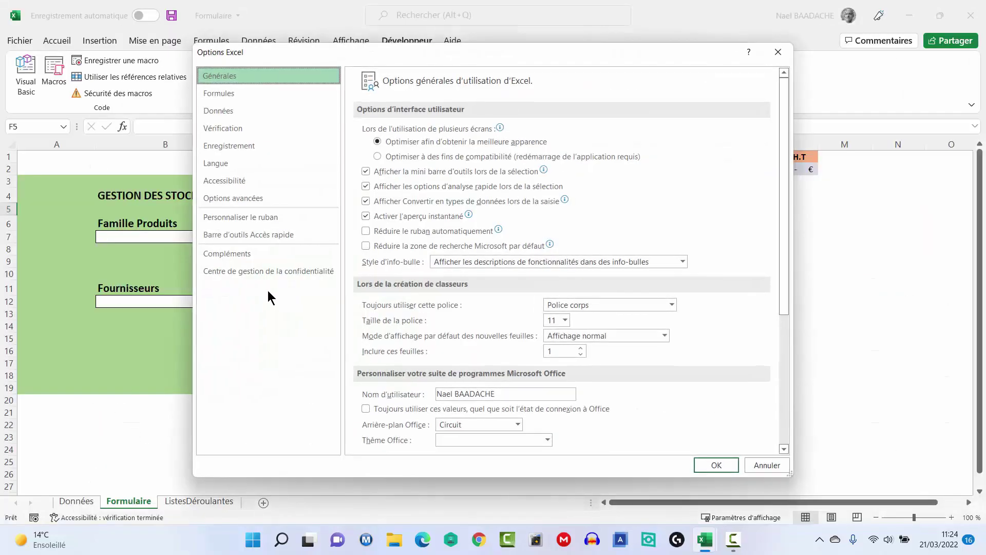
left_click(238, 202)
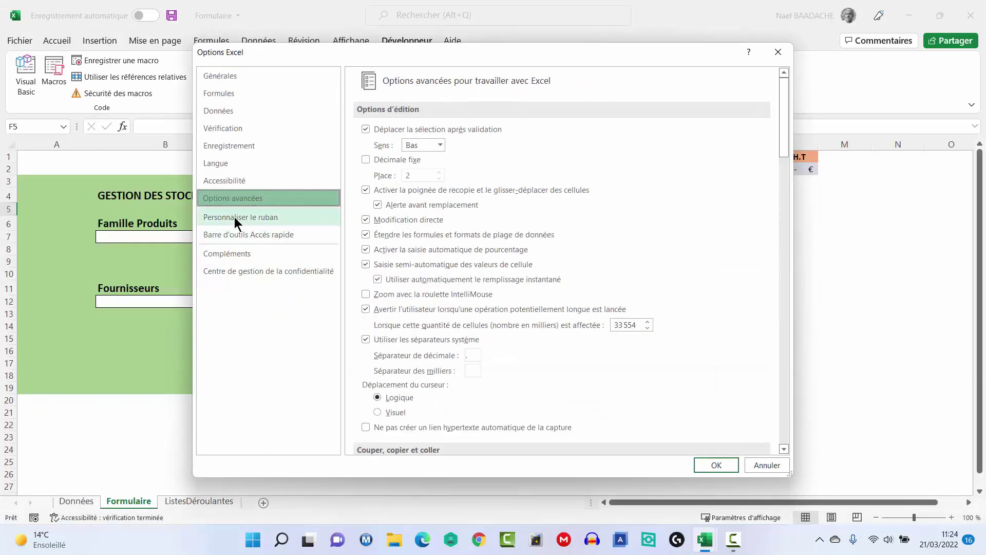
left_click(234, 217)
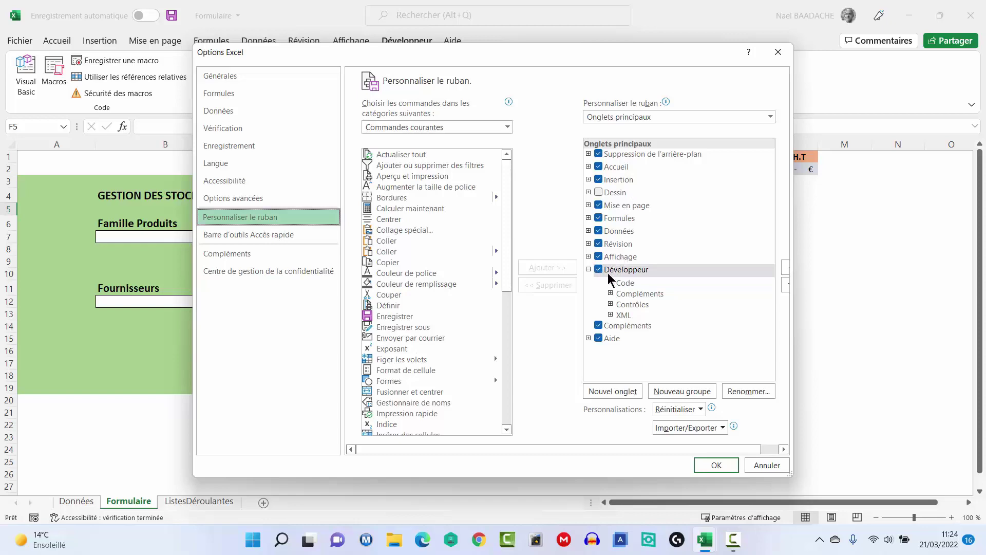
left_click(716, 465)
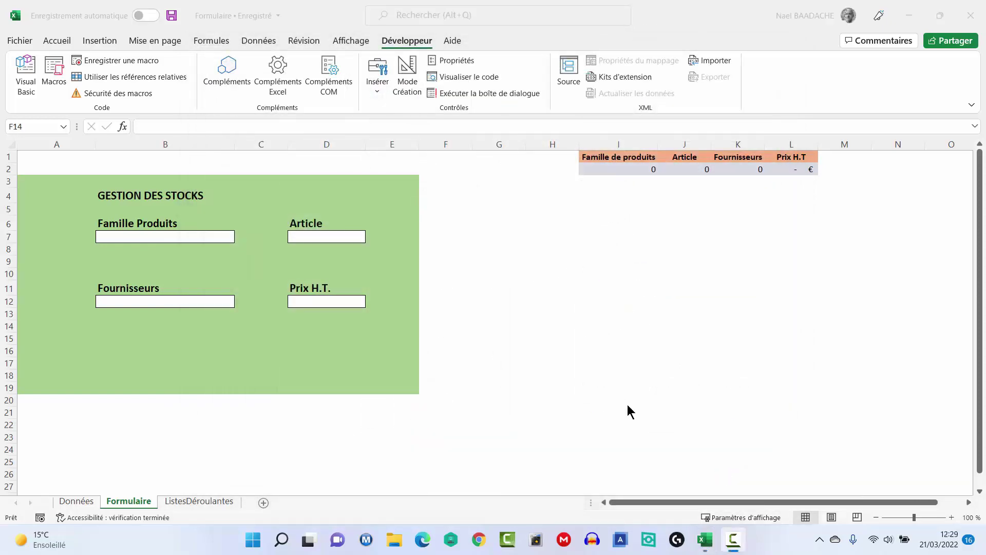
In the form, choose Famille3 as Famille Produits and enter Article1 as the Article
left_click(199, 240)
left_click(241, 239)
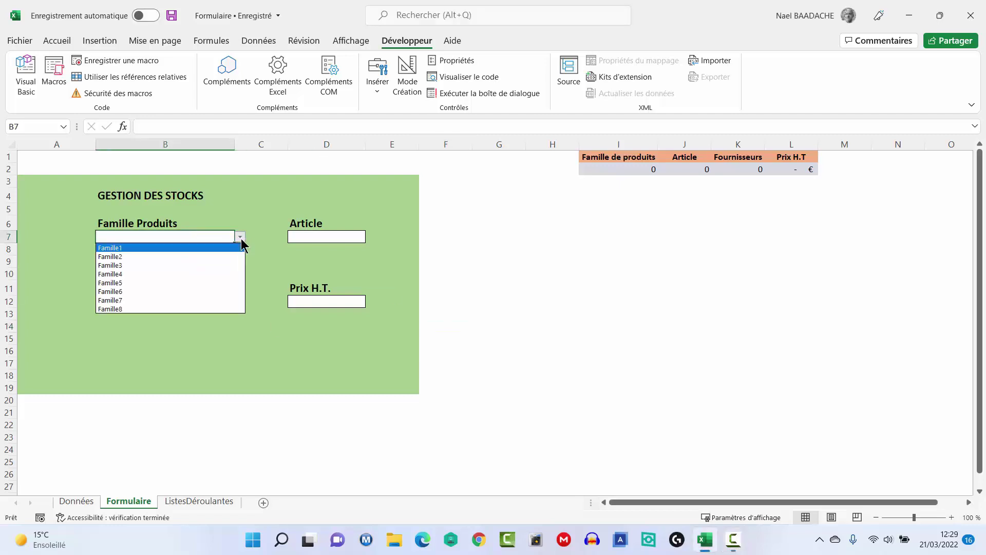
left_click(310, 252)
left_click(334, 236)
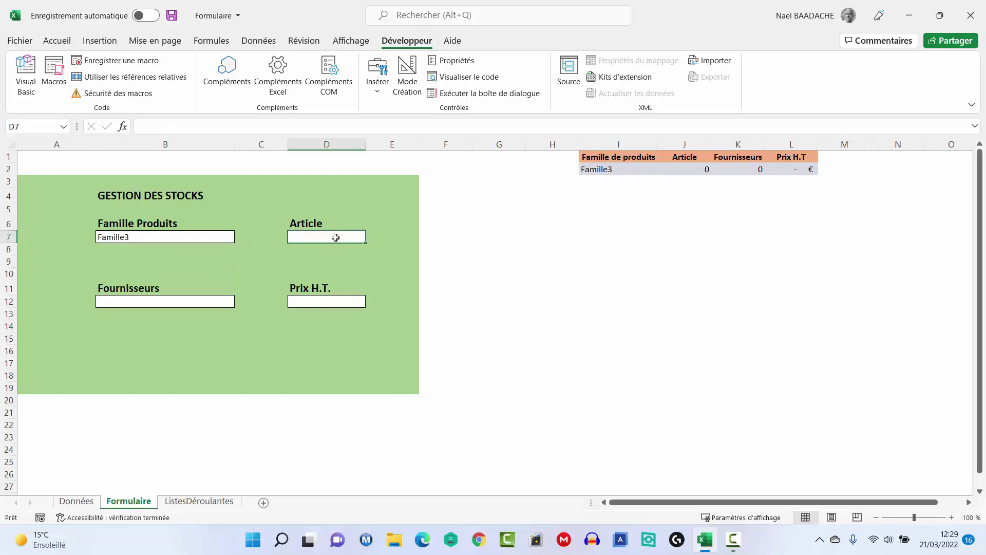
type("Article1")
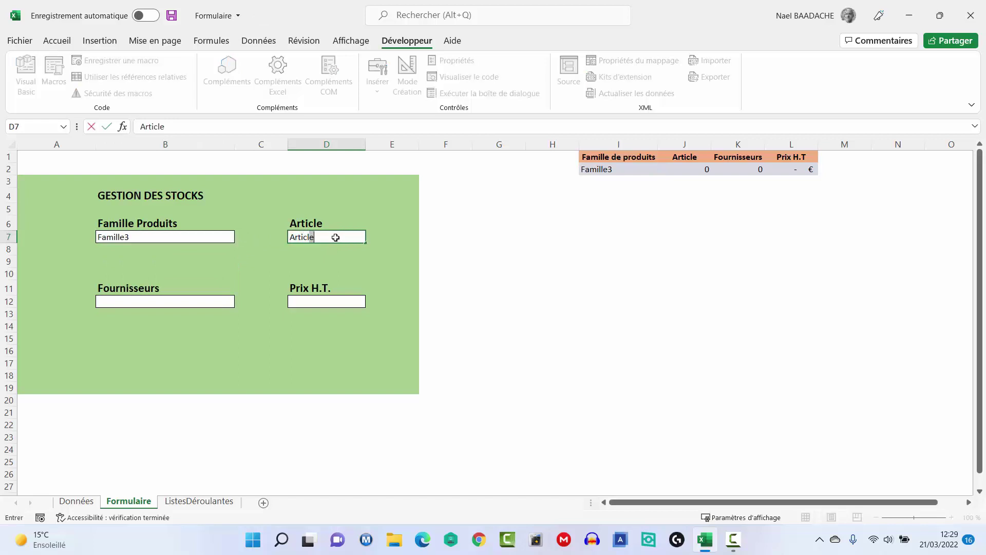
key("Return")
Choose Fournisseur4 in the form's Fournisseurs list and enter 20 as the Prix H.T
left_click(220, 302)
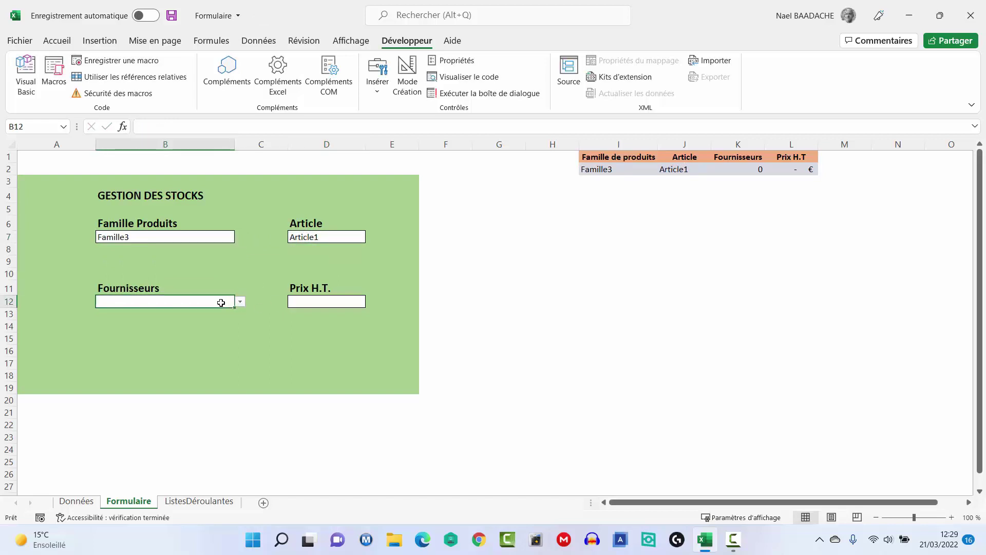
left_click(239, 302)
left_click(140, 339)
left_click(304, 302)
type("20")
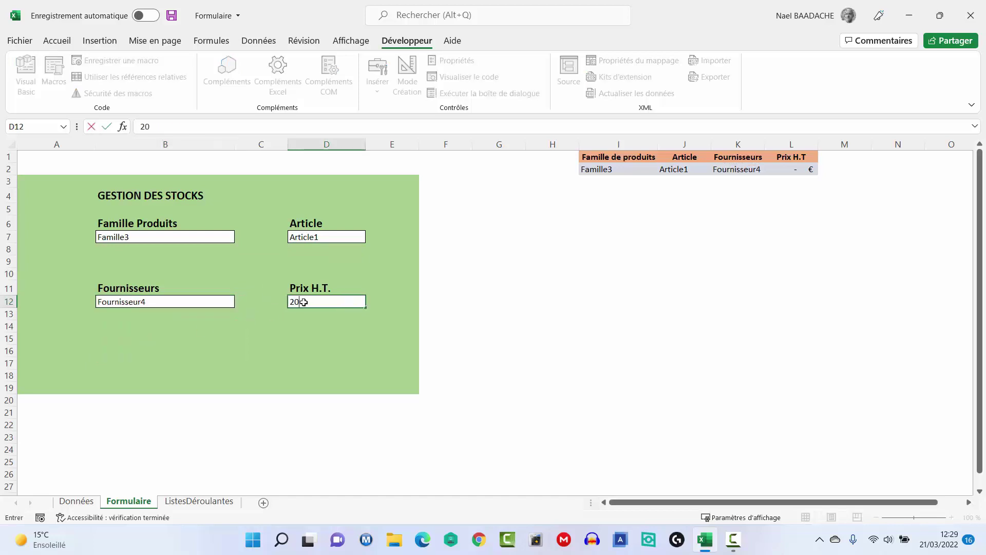
key("Return")
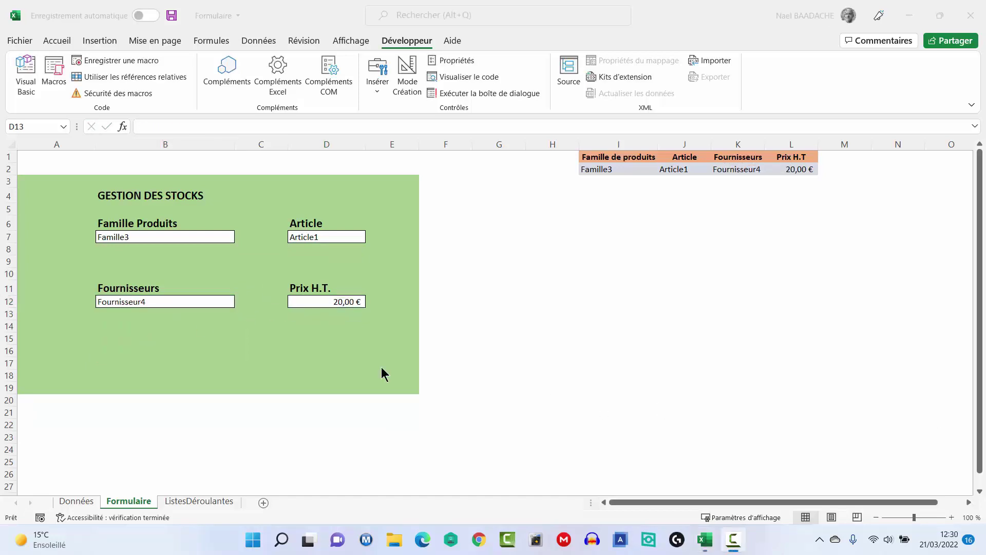
Start recording a macro named AjoutArticle with the description "Permet d'enregistrer de nouvelles données"
left_click(411, 39)
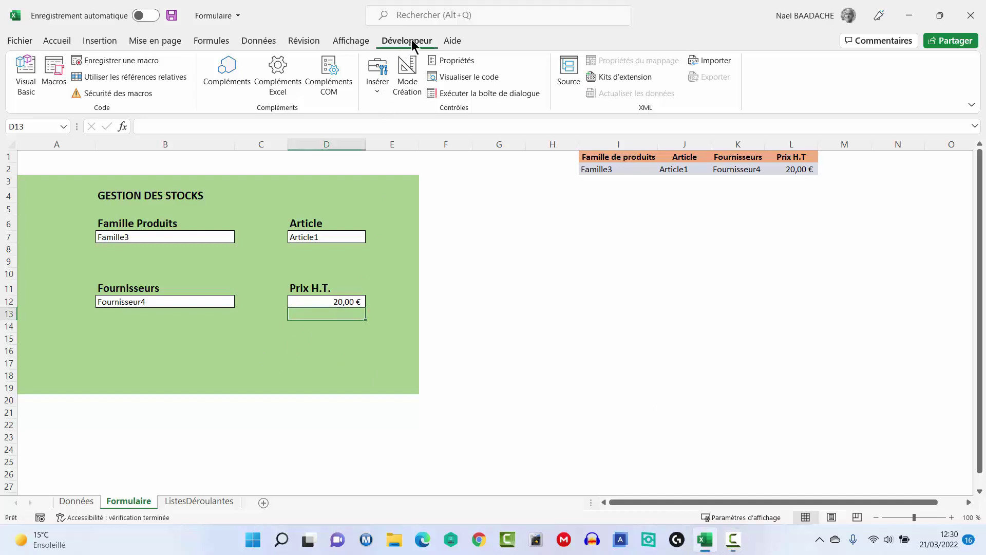
left_click(104, 61)
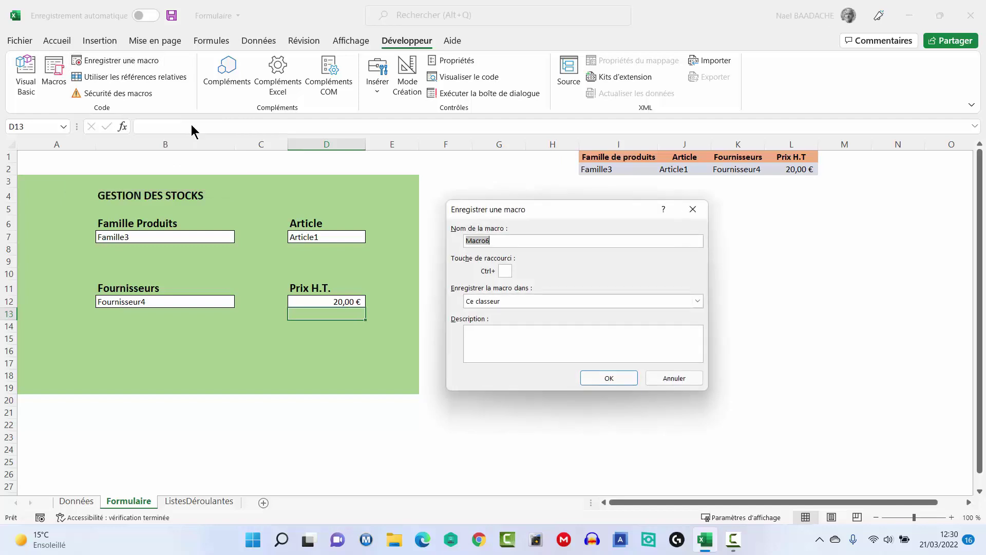
type("AjoutArticle")
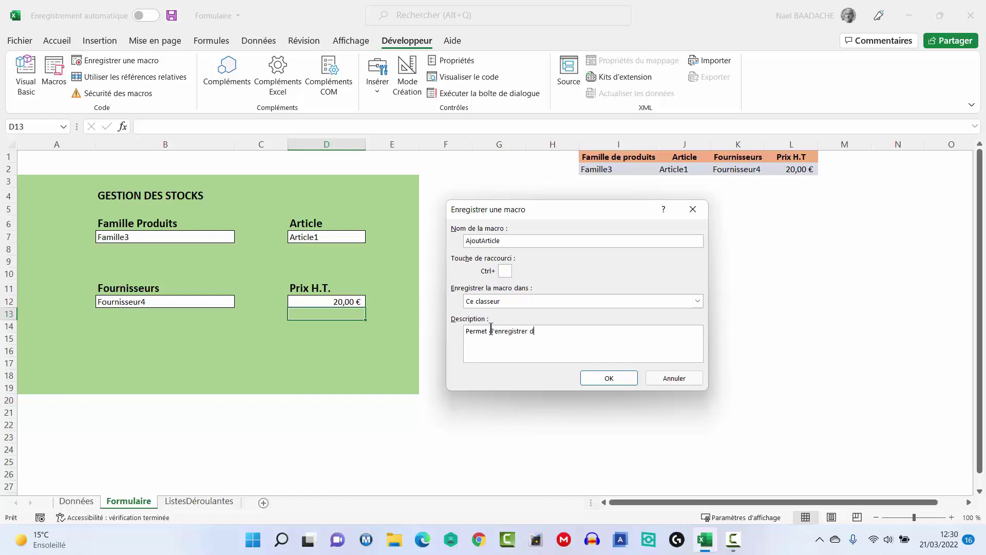
type("e nouvelles données")
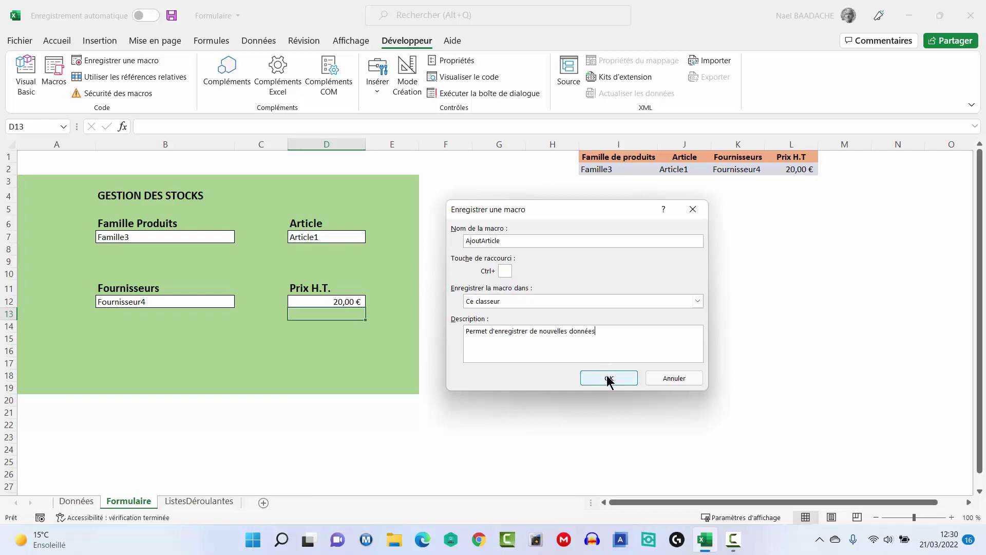
left_click(608, 378)
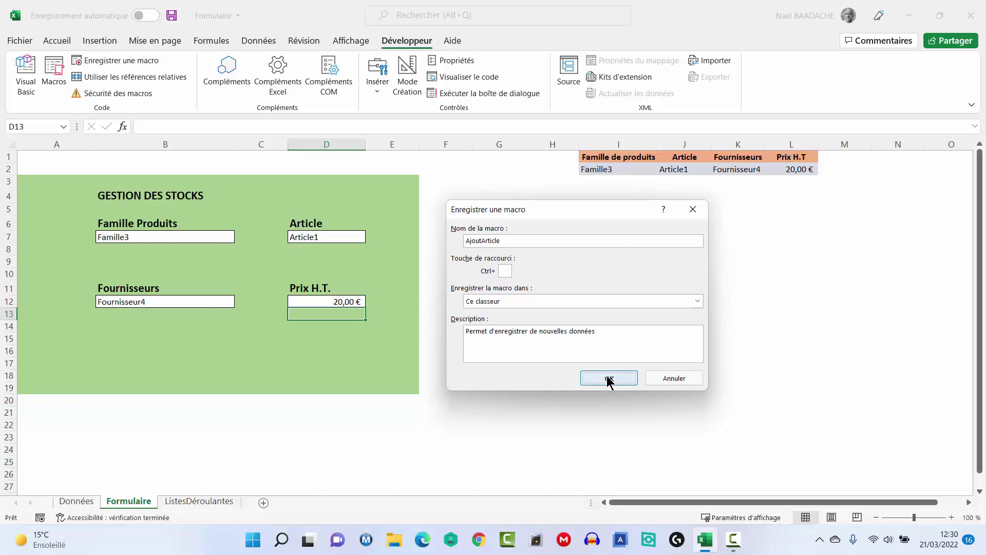
On the Données sheet, insert a table row above the first data row, A2:F2
left_click(82, 501)
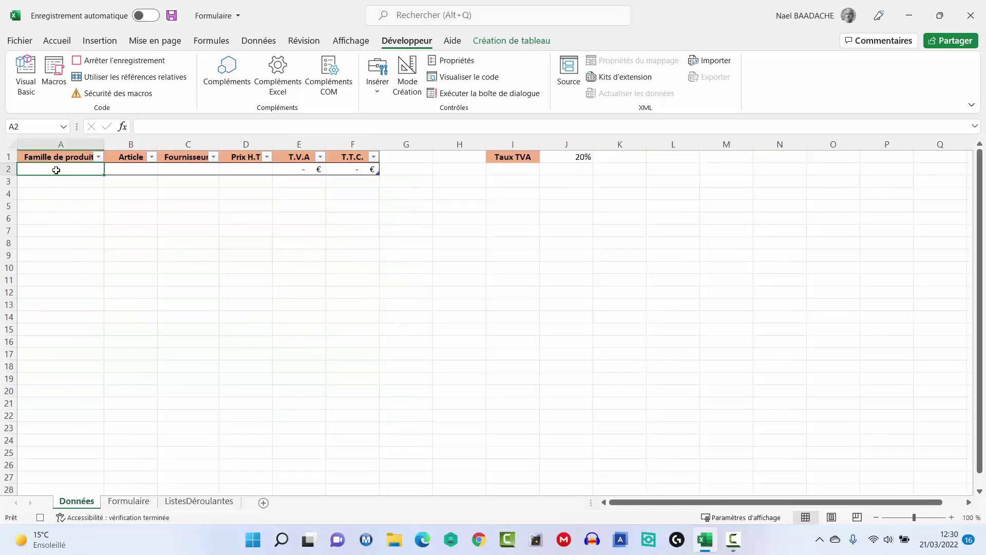
left_click_drag(77, 170, 334, 169)
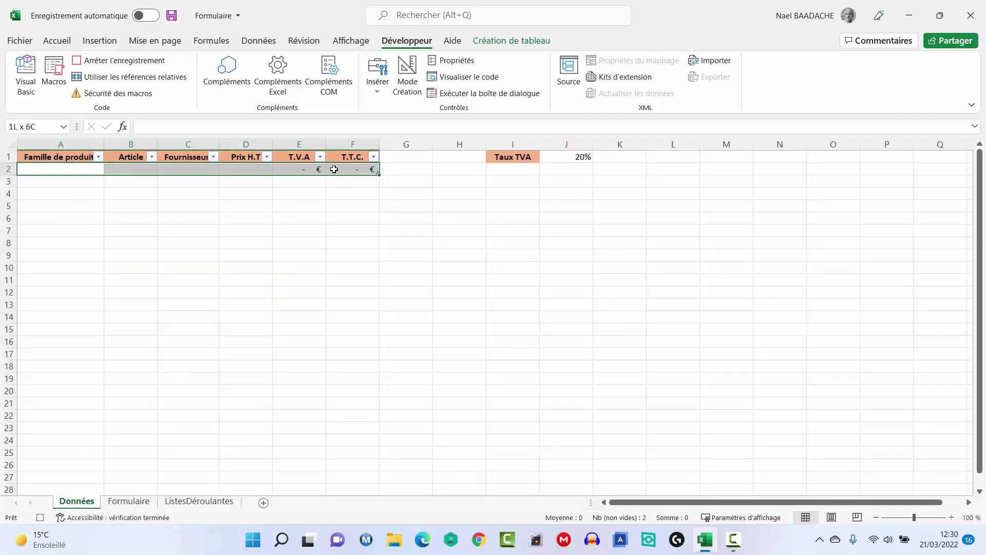
right_click(334, 175)
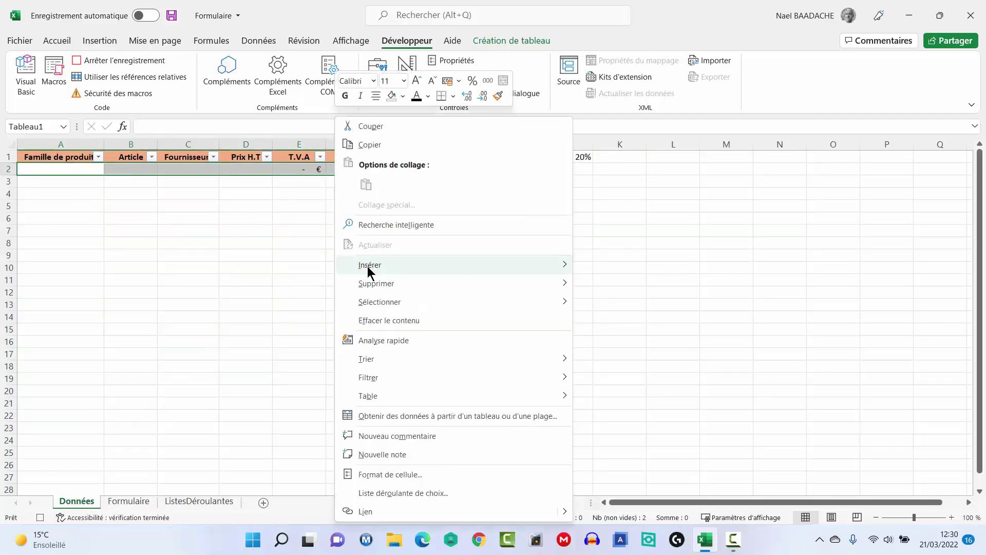
mouse_move(368, 271)
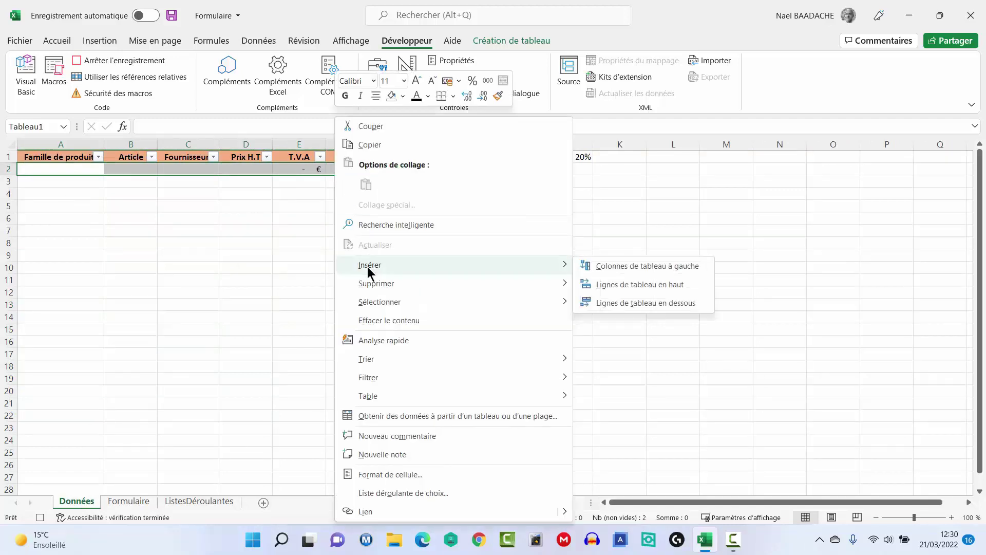
left_click(619, 288)
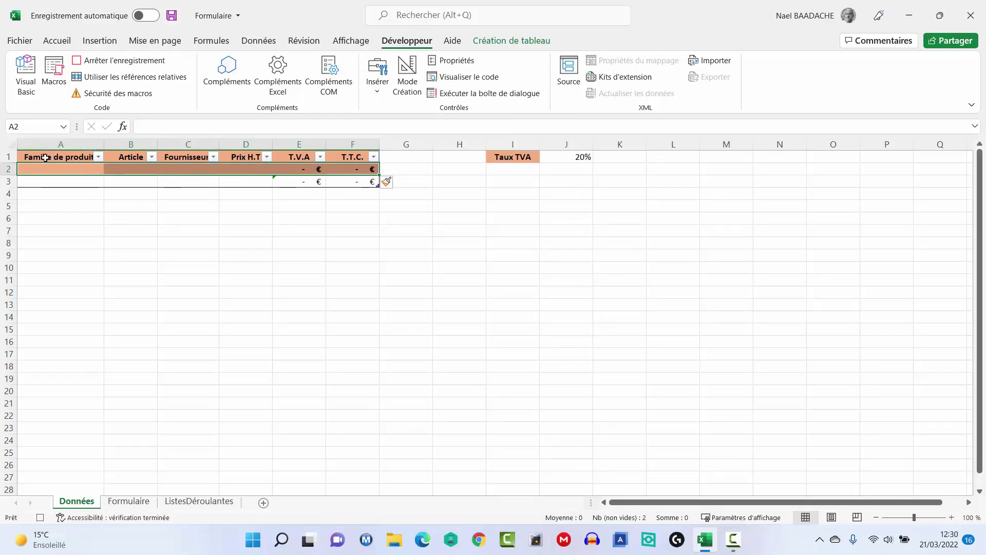
Remove the bold and the fill colour from the inserted row A2:F2 and align its contents left
left_click(57, 40)
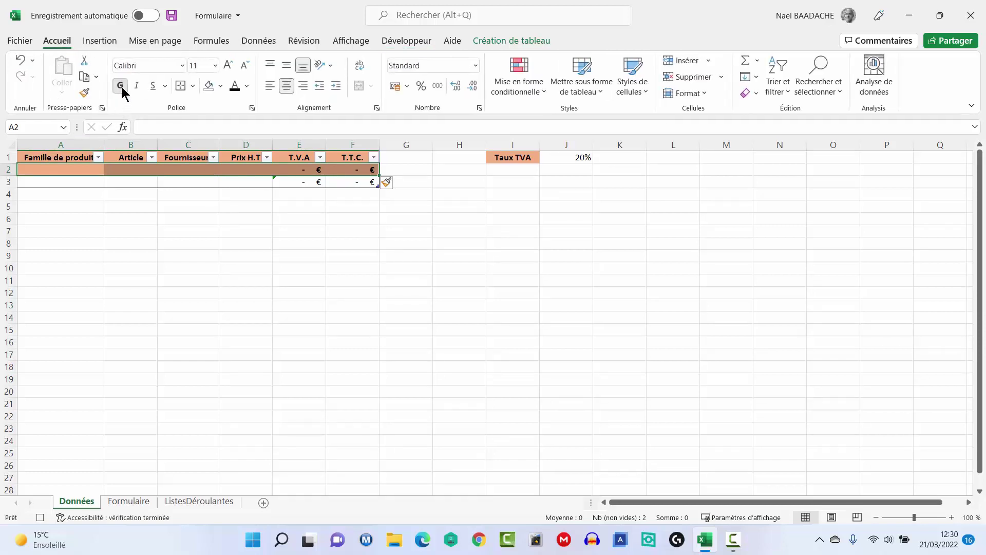
left_click(220, 86)
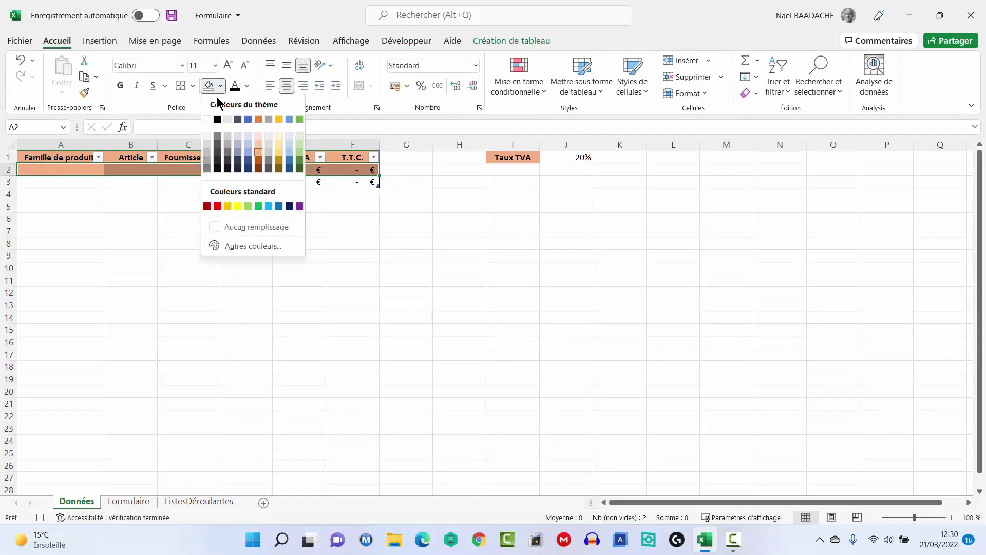
left_click(239, 231)
left_click(270, 87)
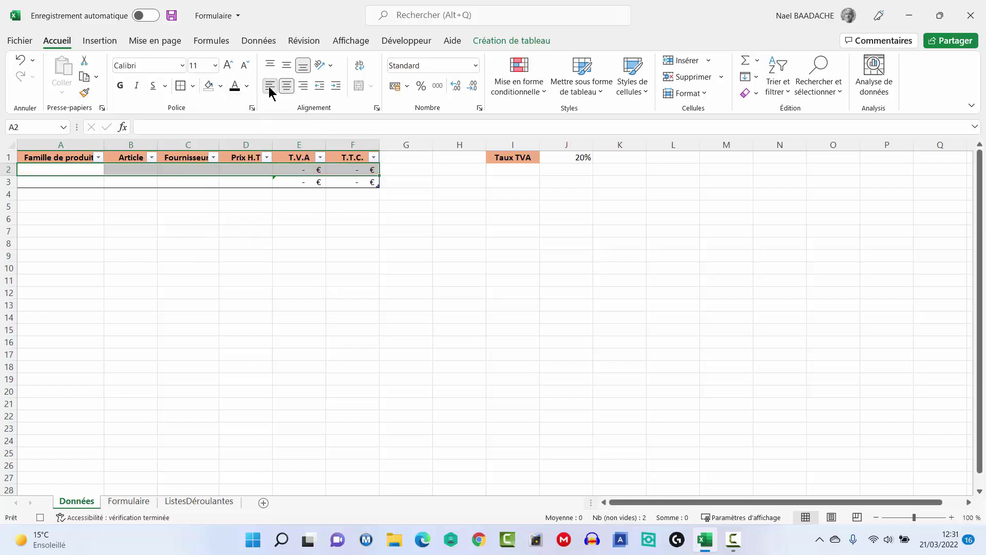
Copy I2:L2 from the Formulaire sheet and paste only its values into the Données sheet starting at A2
left_click(131, 502)
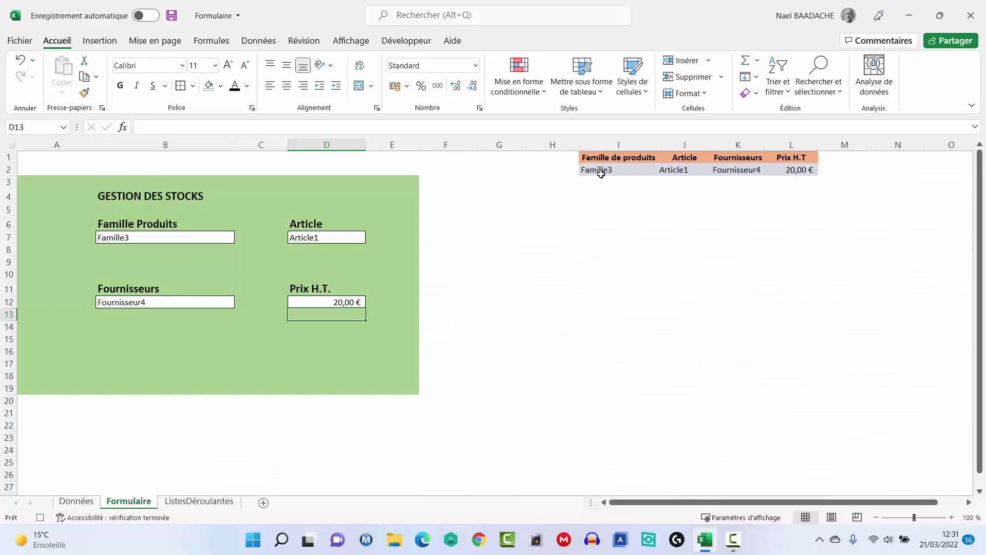
left_click_drag(605, 173, 778, 171)
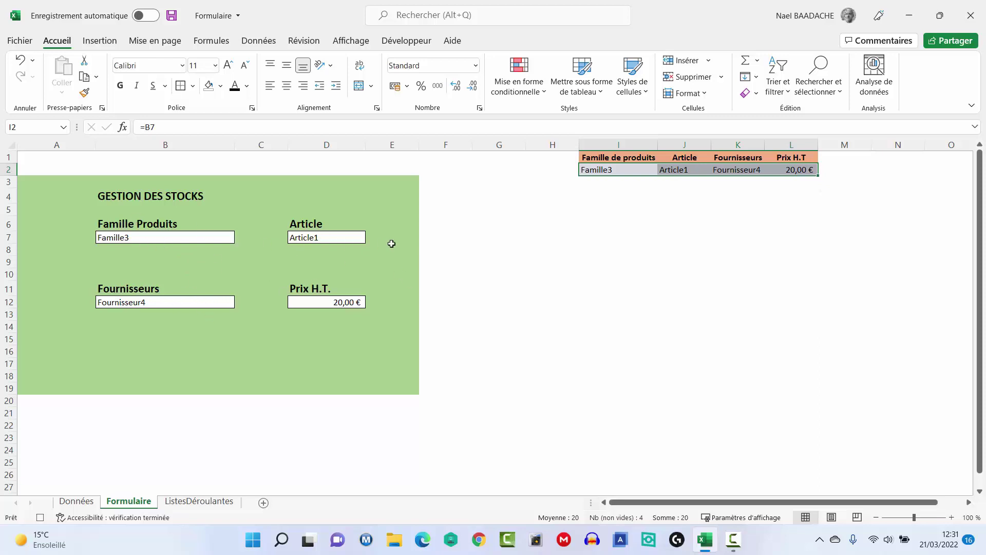
key("ctrl+c")
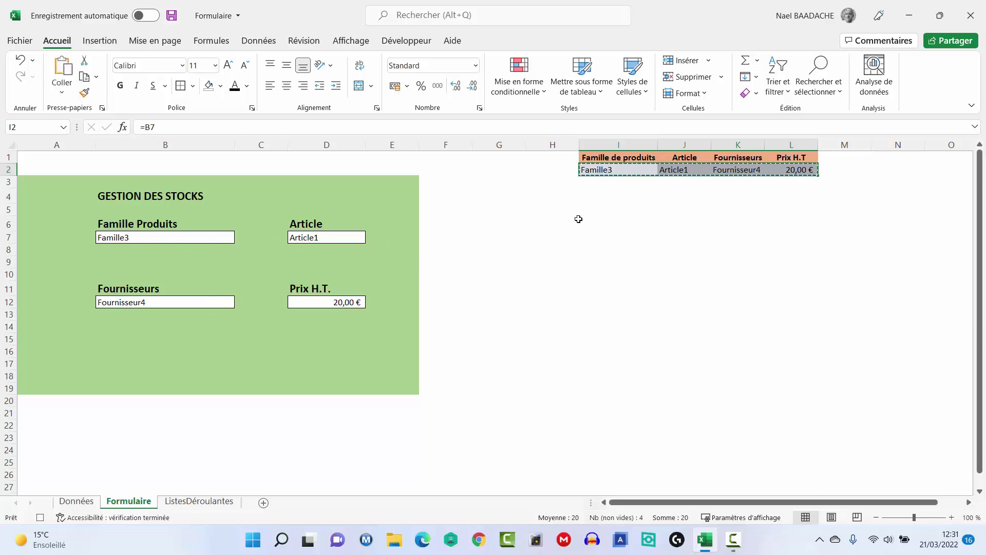
left_click(81, 505)
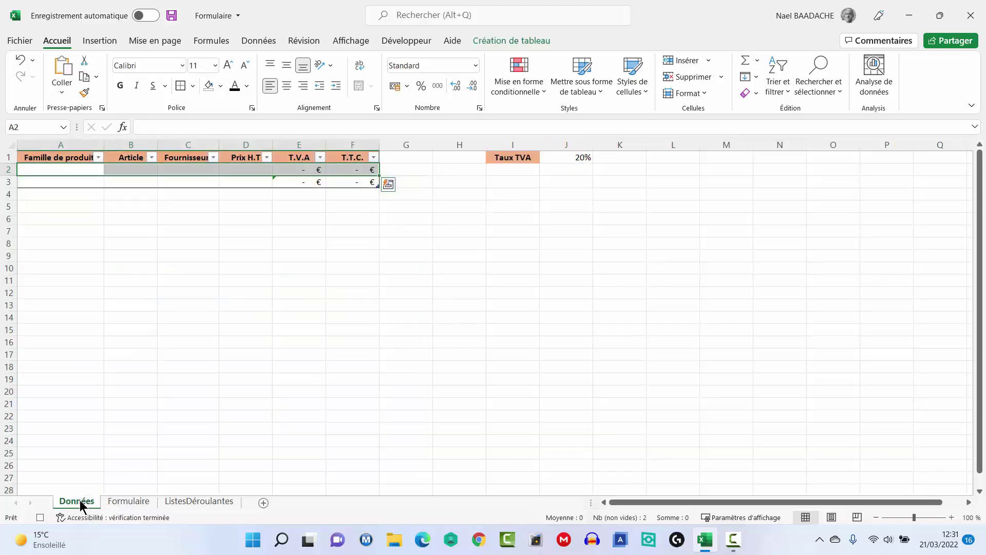
left_click(78, 170)
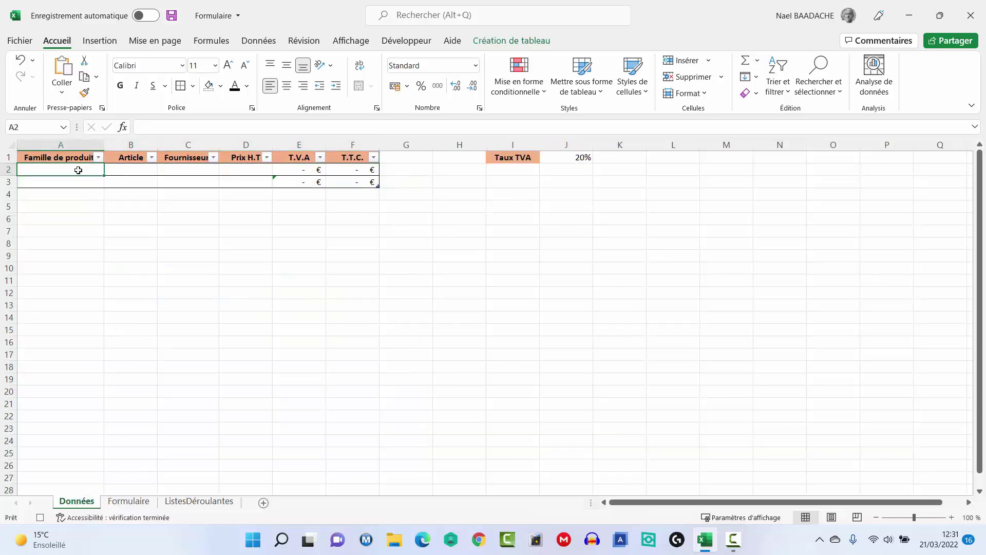
left_click(60, 95)
left_click(98, 254)
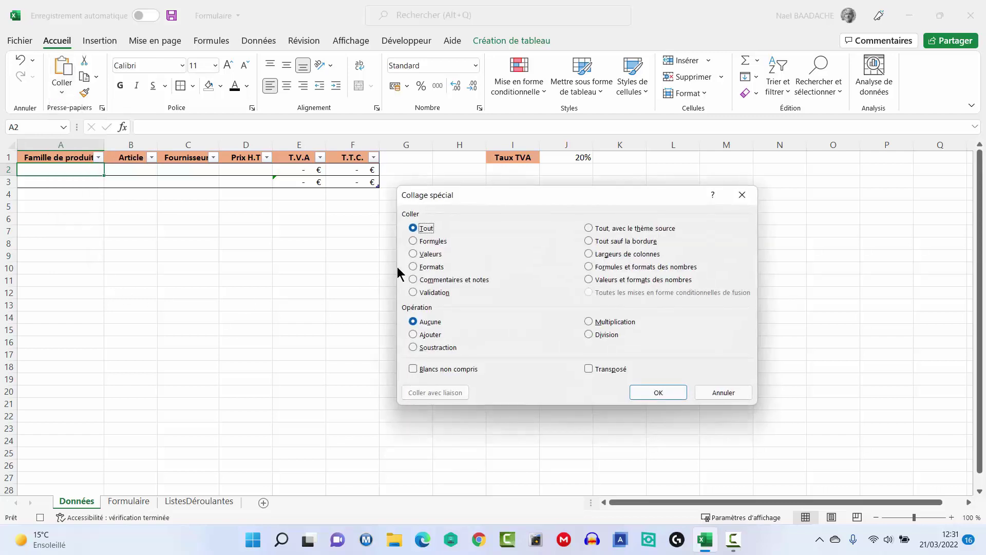
left_click(420, 254)
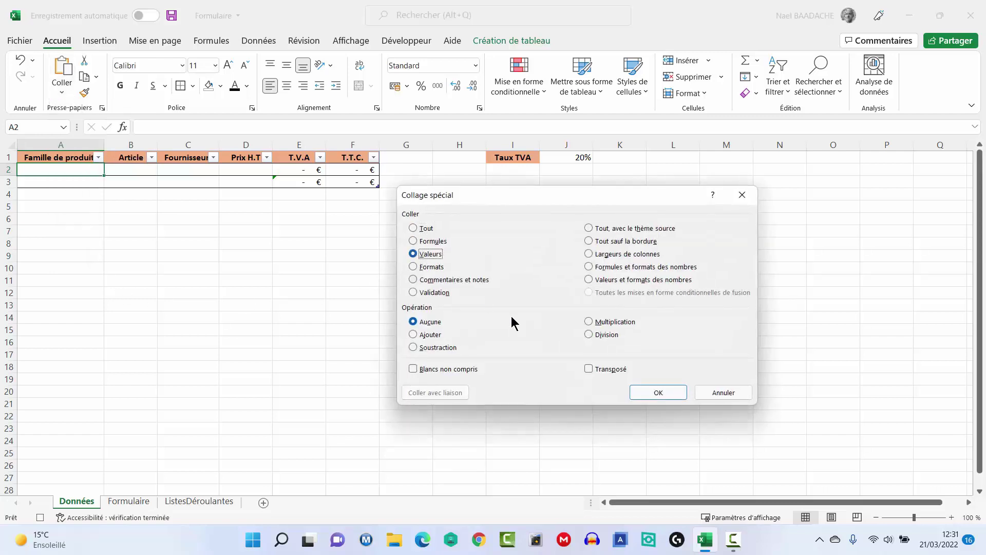
left_click(658, 393)
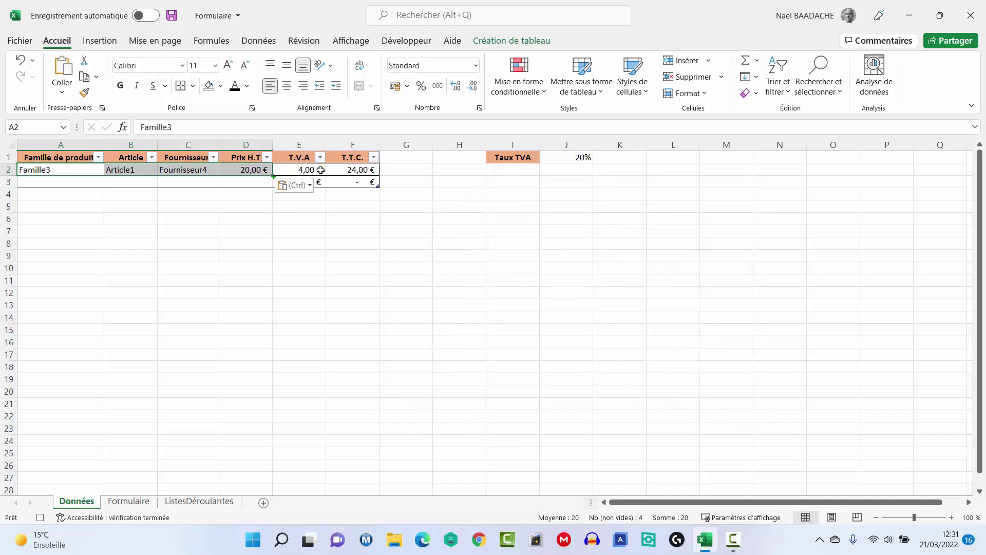
Clear the Famille Produits, Article, Fournisseurs and Prix H.T. entry cells on the Formulaire sheet
left_click(128, 501)
left_click(142, 237)
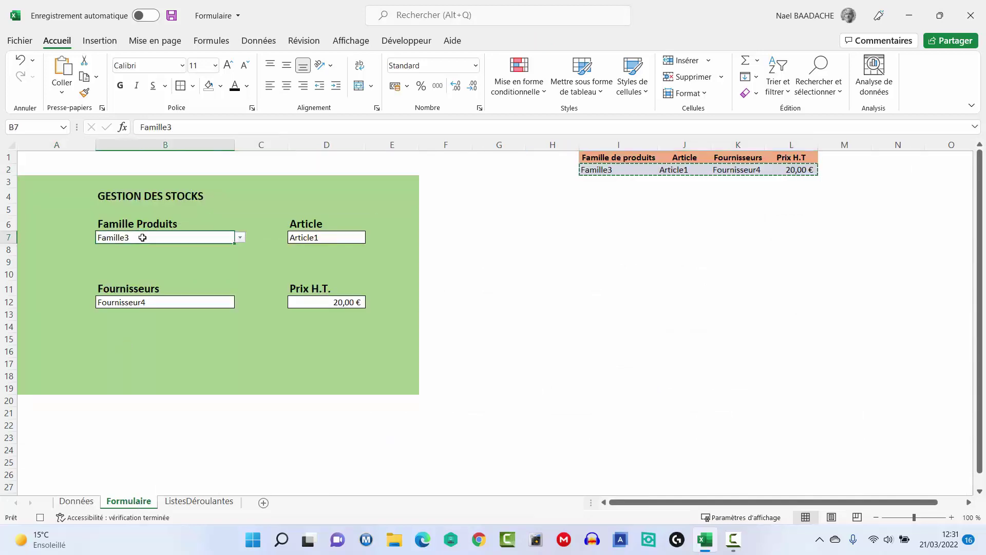
key("Delete")
left_click(321, 234)
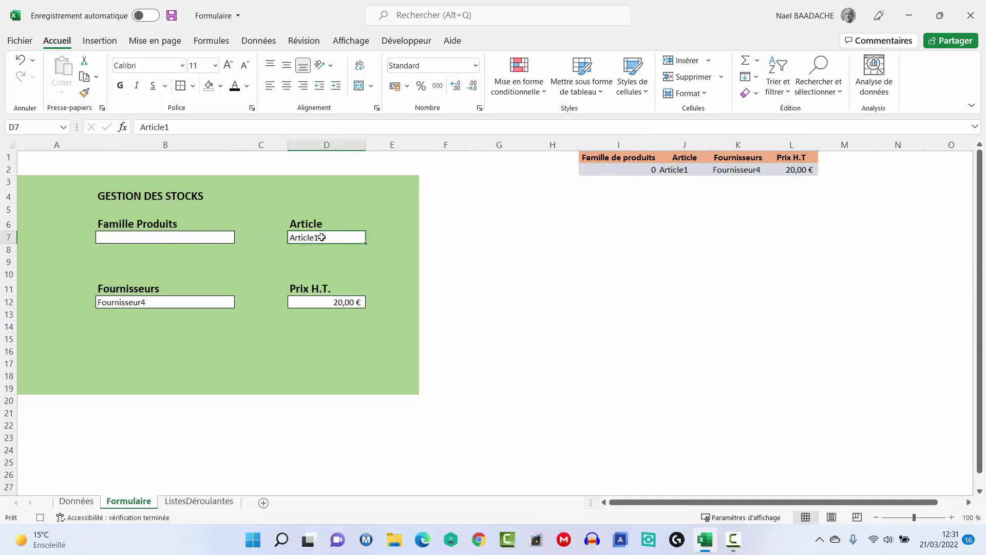
key("Delete")
left_click(195, 307)
key("Delete")
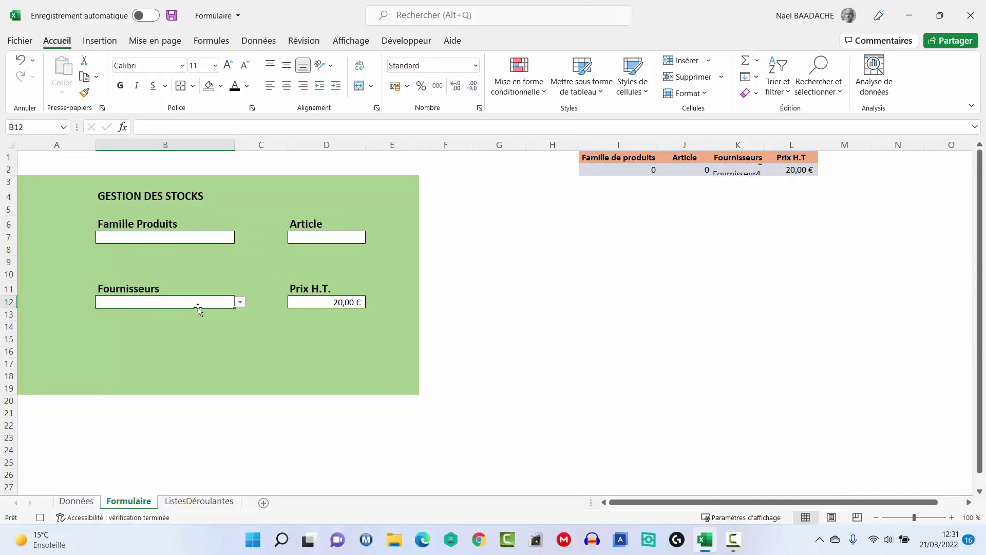
left_click(313, 302)
key("Delete")
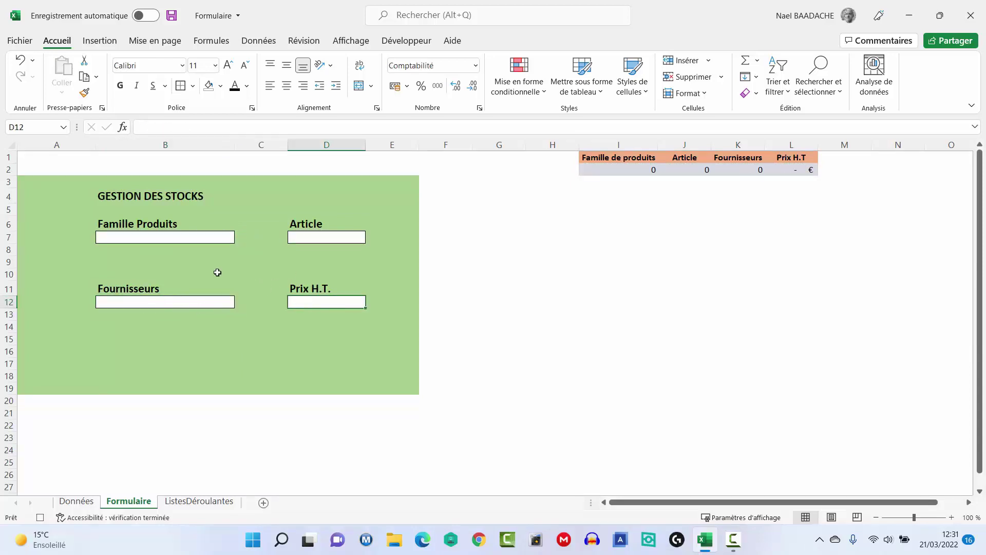
Return the selection to the Famille Produits cell B7 and stop recording the macro
left_click(140, 239)
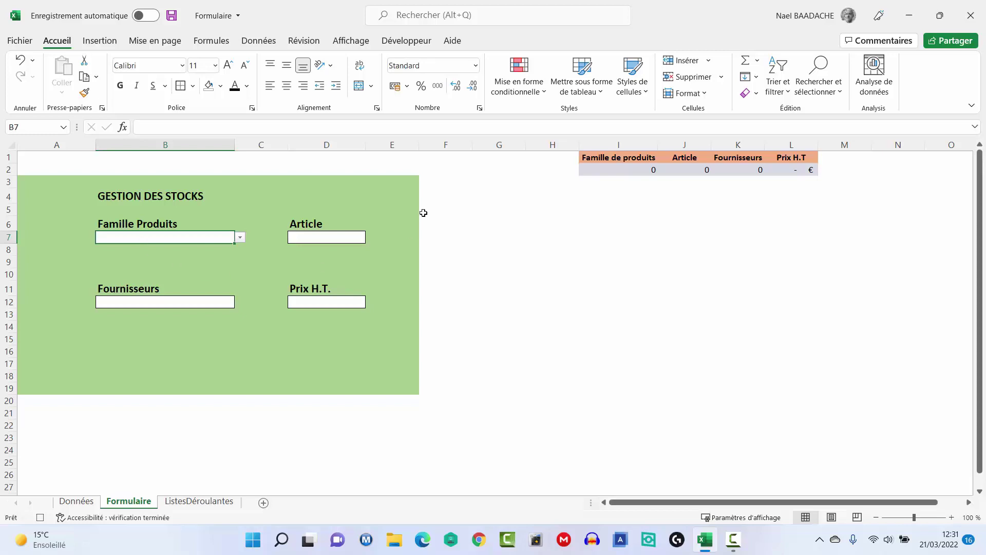
left_click(410, 43)
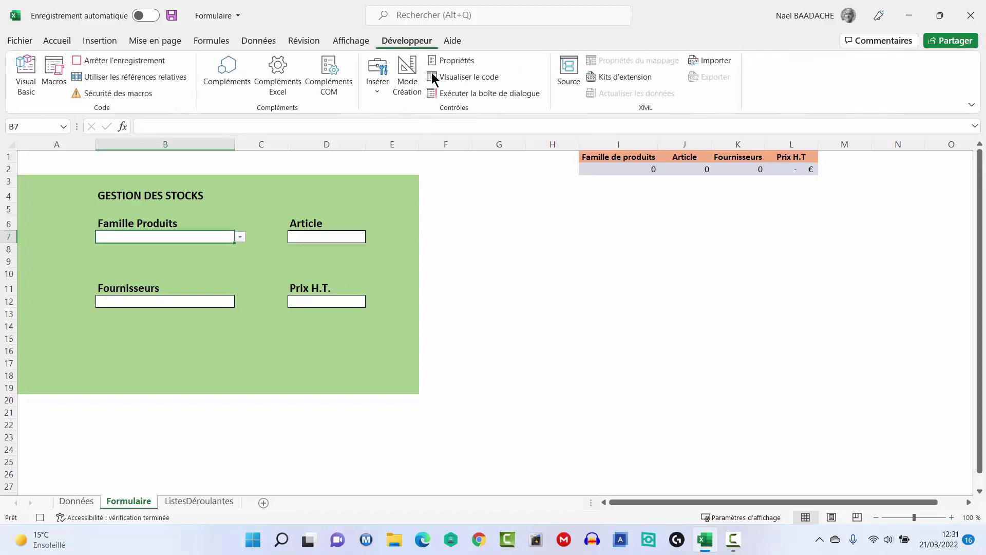
left_click(104, 65)
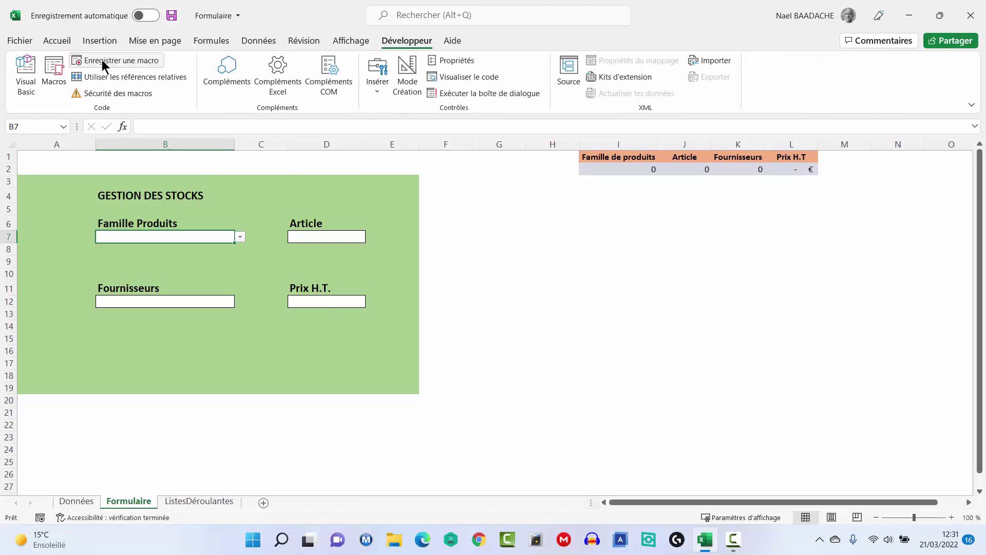
left_click(495, 347)
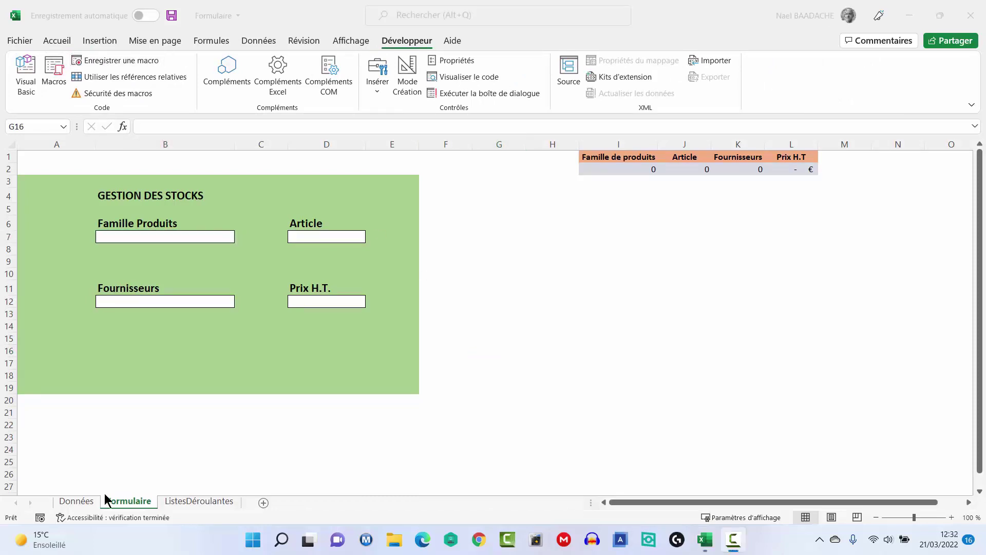
Delete the empty row 3 from the Données sheet
left_click(78, 502)
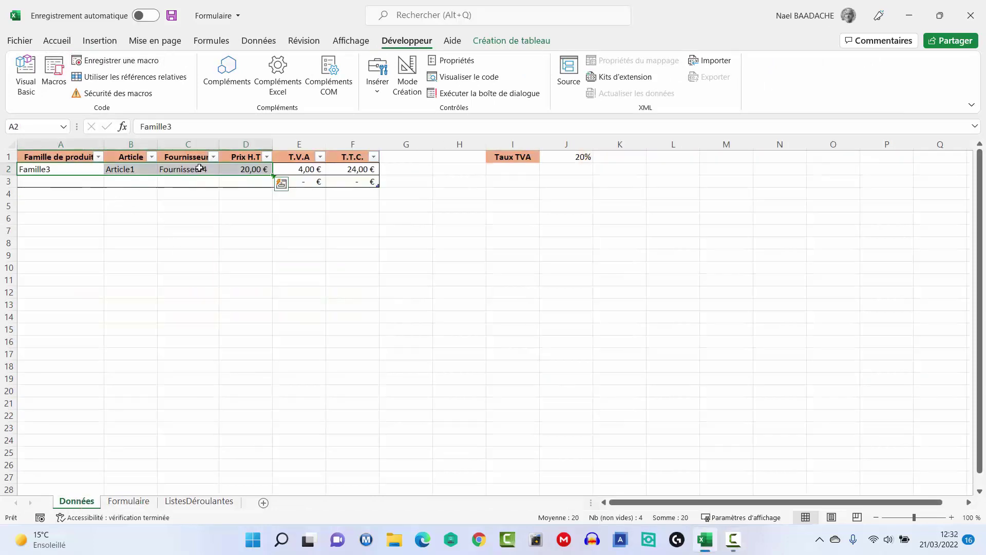
left_click(12, 181)
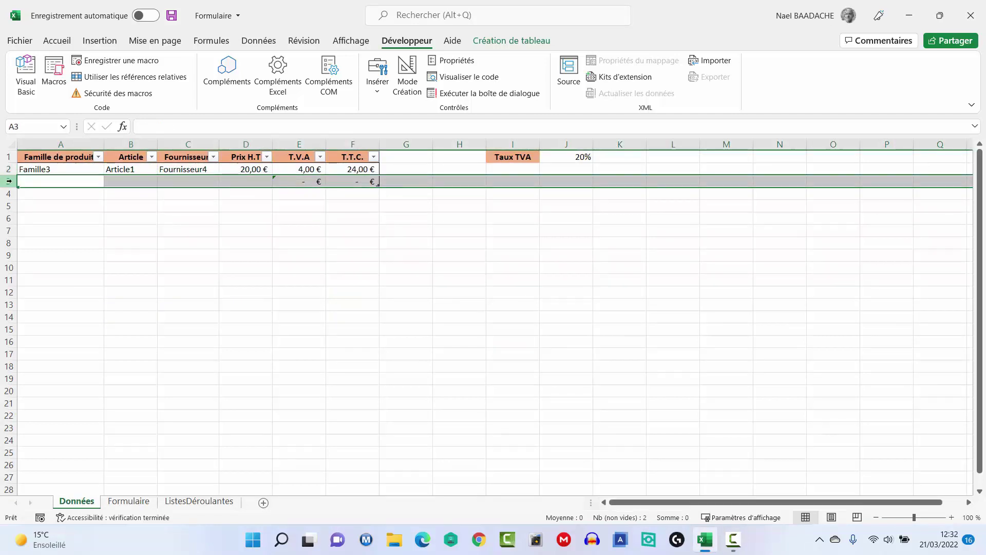
right_click(11, 181)
left_click(57, 311)
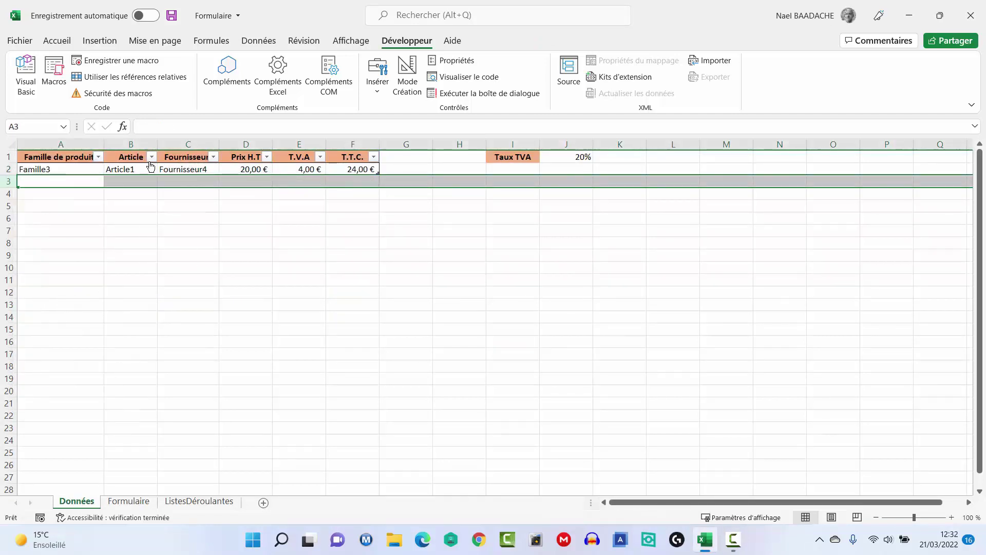
left_click(123, 170)
On the Formulaire sheet, choose Famille5 as the Famille Produits and enter Article2 as the Article
left_click(131, 502)
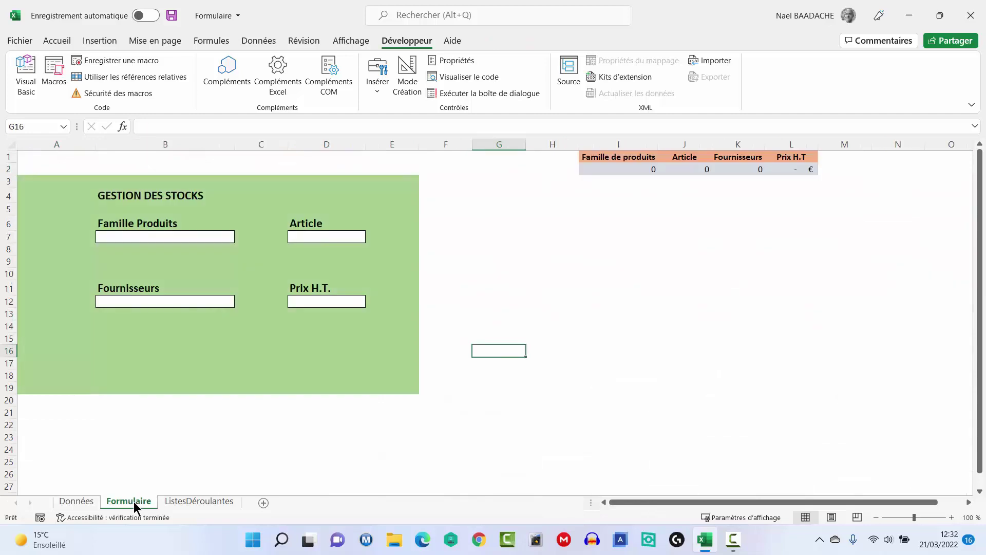
left_click(172, 239)
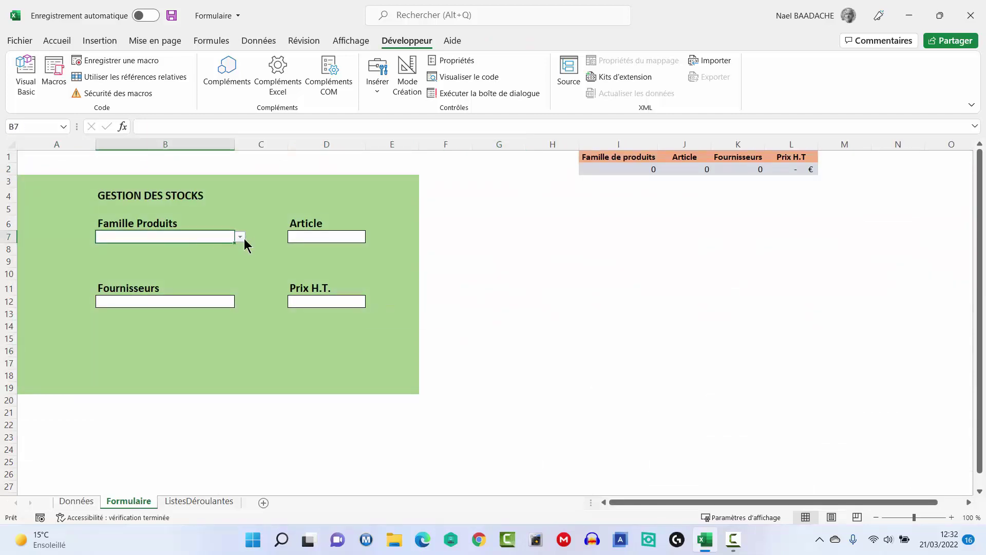
left_click(239, 237)
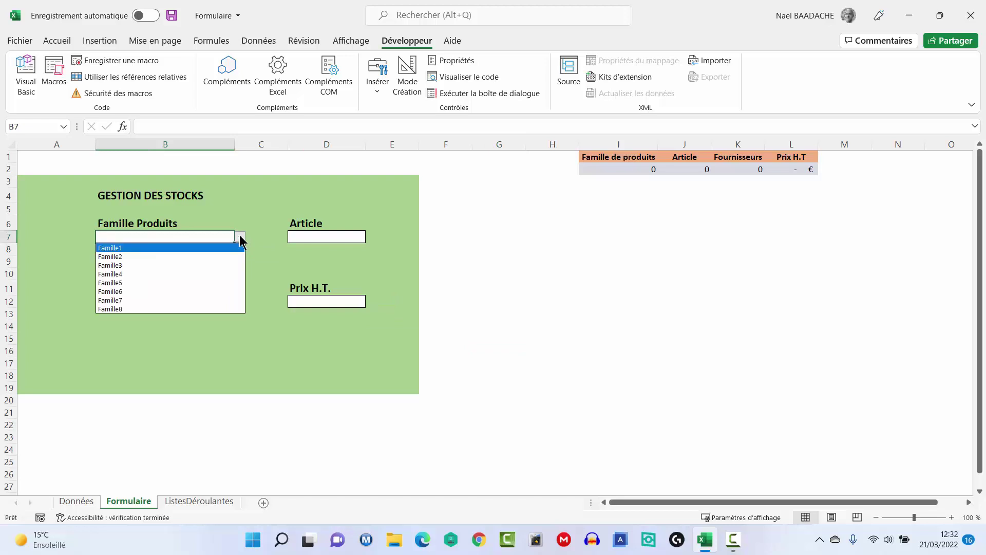
left_click(115, 284)
left_click(309, 236)
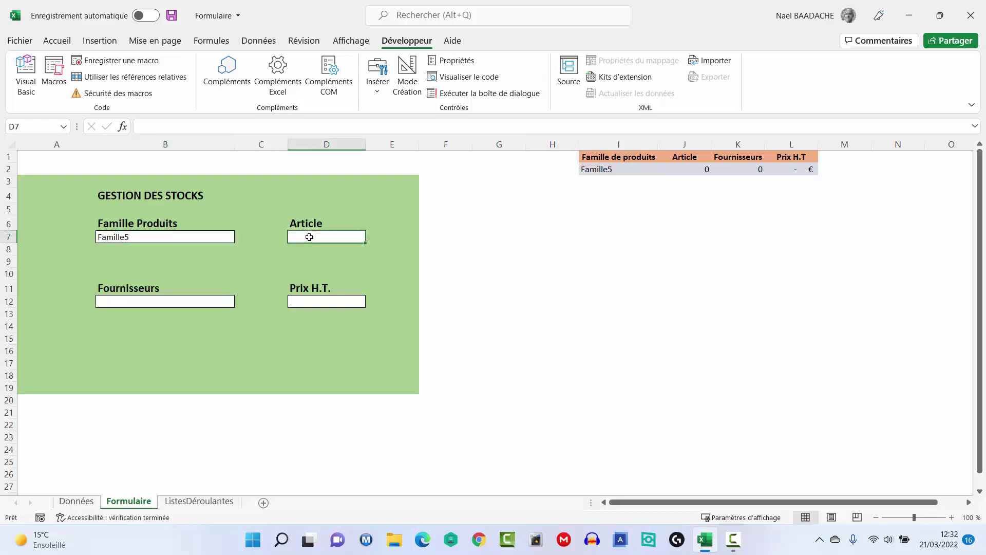
type("Article")
key("BackSpace")
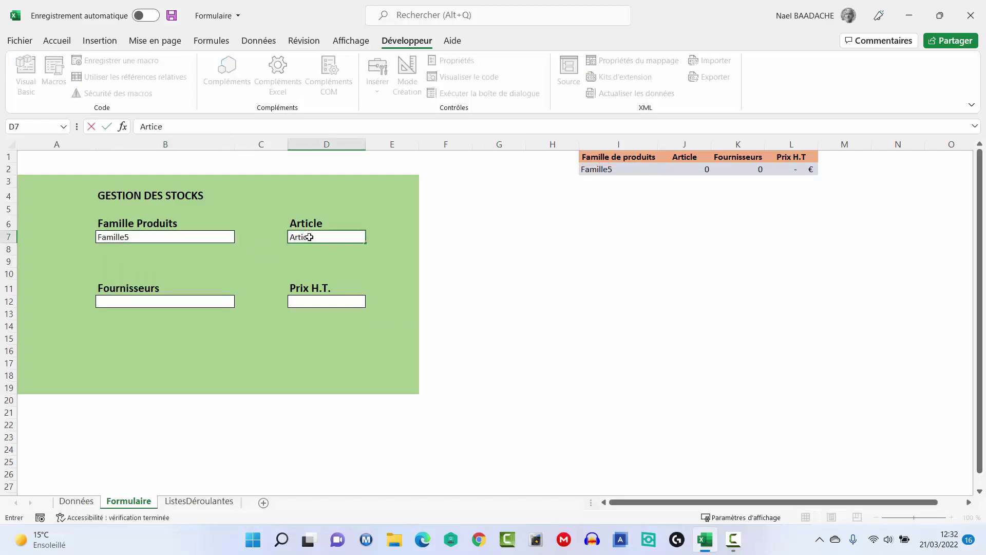
type("cle2")
key("Return")
Choose Fournisseur4 in the form's Fournisseurs list and enter 100 as the Prix H.T
left_click(201, 301)
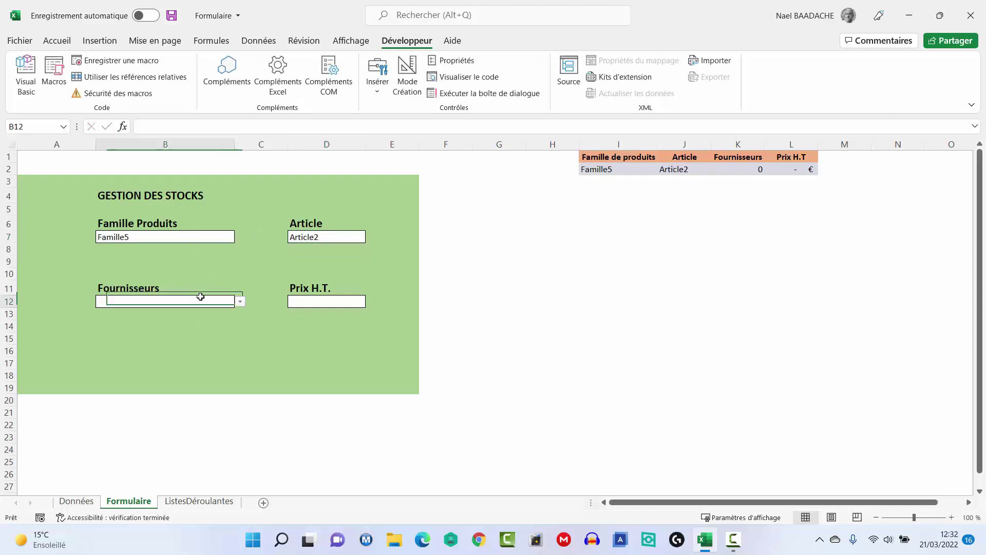
left_click(239, 301)
left_click(123, 340)
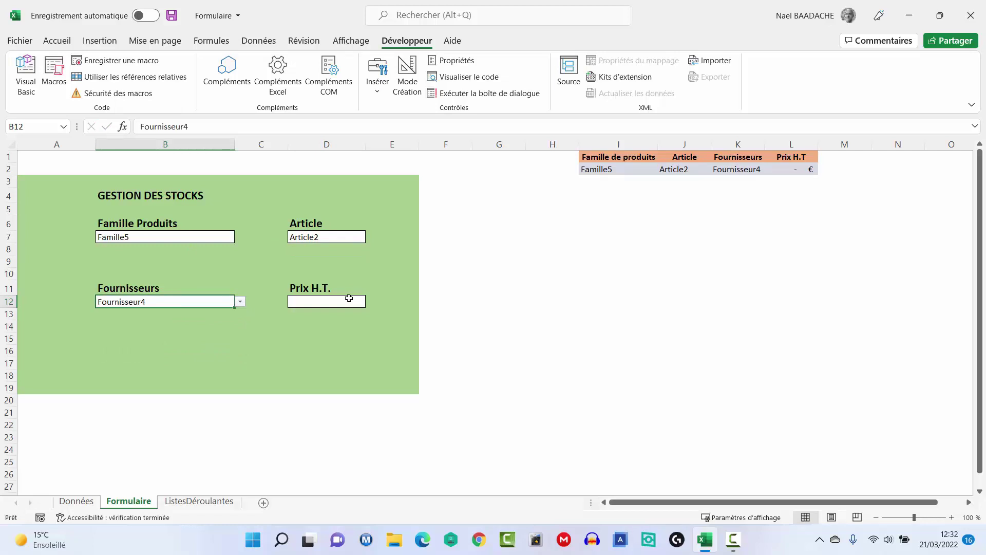
left_click(349, 299)
type("100")
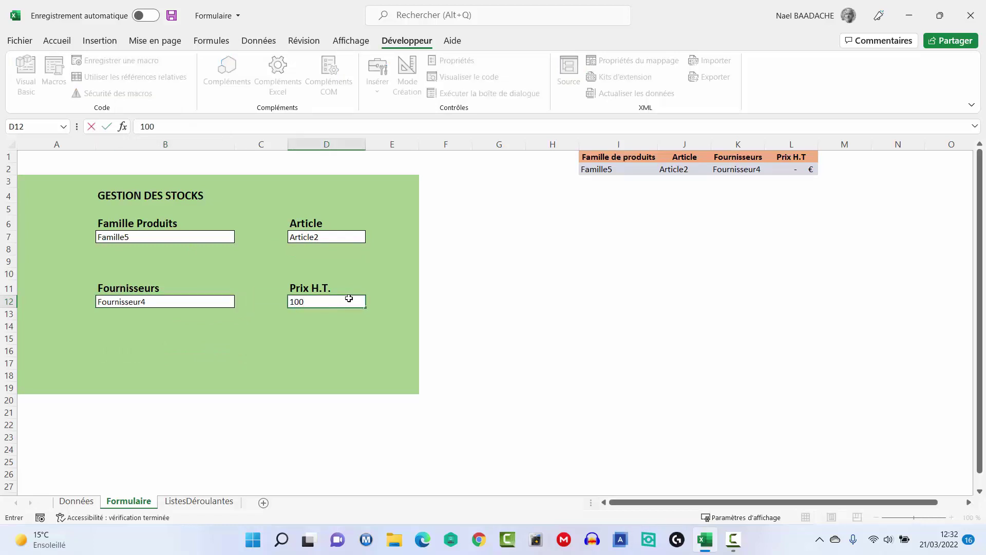
key("Return")
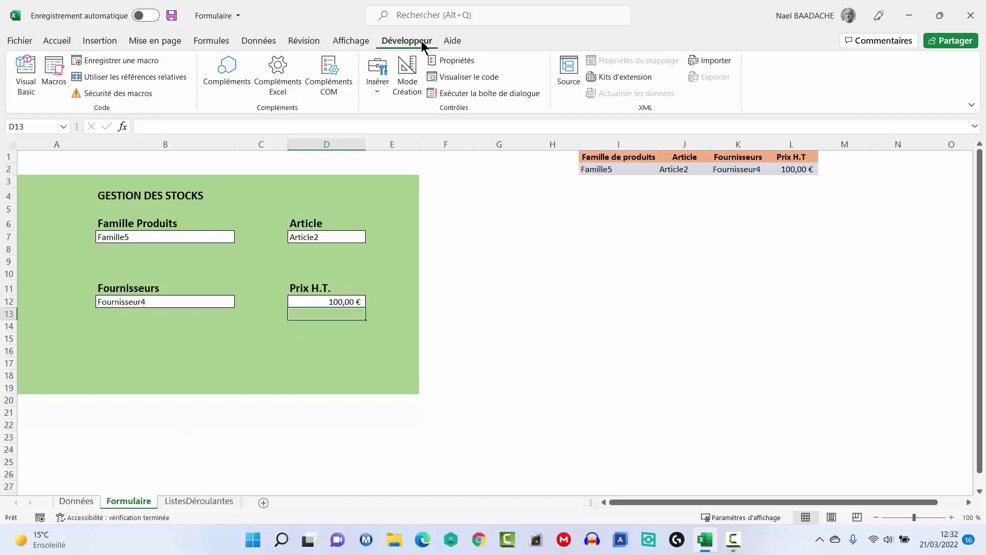
Run the AjoutArticle macro and check the transferred row in the Données table
left_click(54, 75)
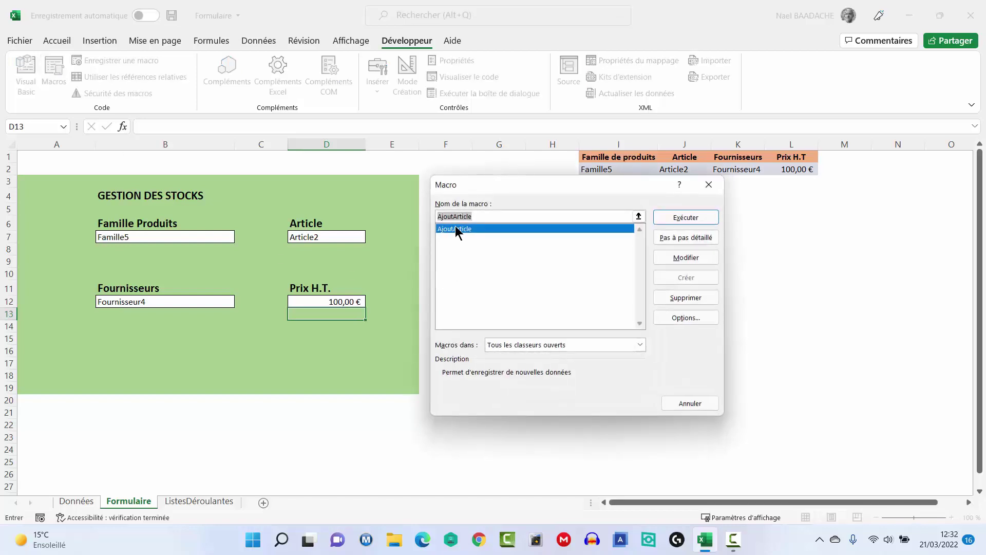
left_click(676, 221)
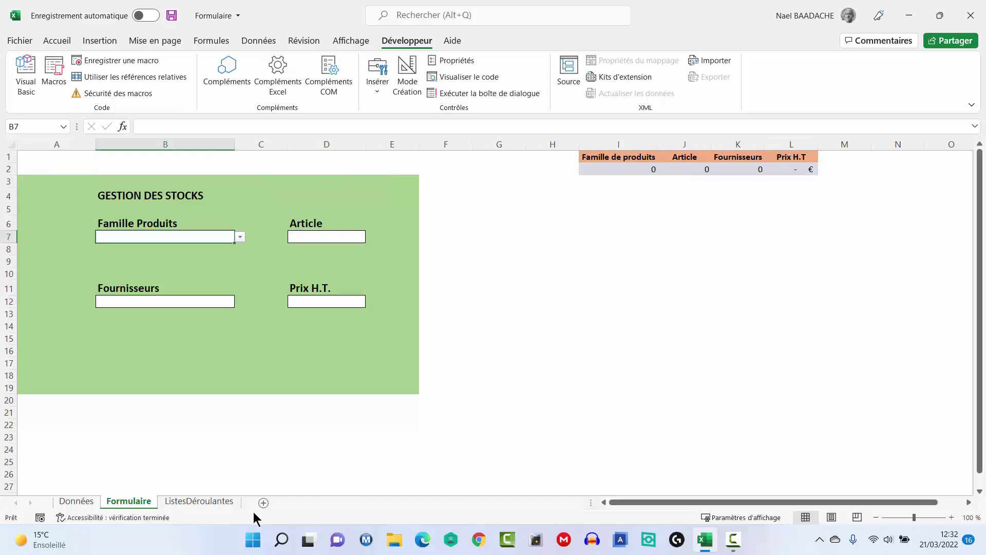
left_click(80, 501)
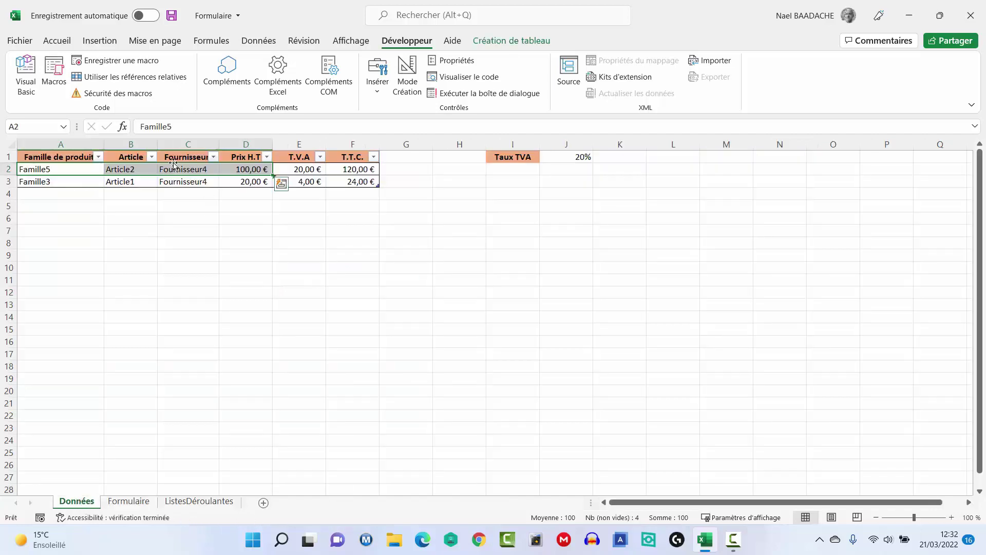
left_click_drag(72, 169, 336, 177)
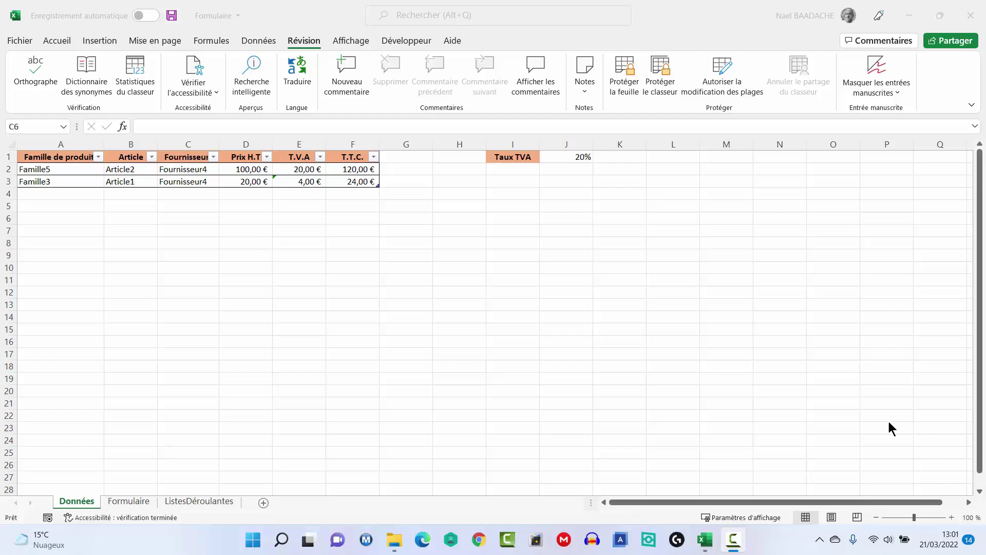
Insert a form-control button below the Prix H.T. field on the Formulaire sheet and assign the AjoutArticle macro to it
left_click(128, 501)
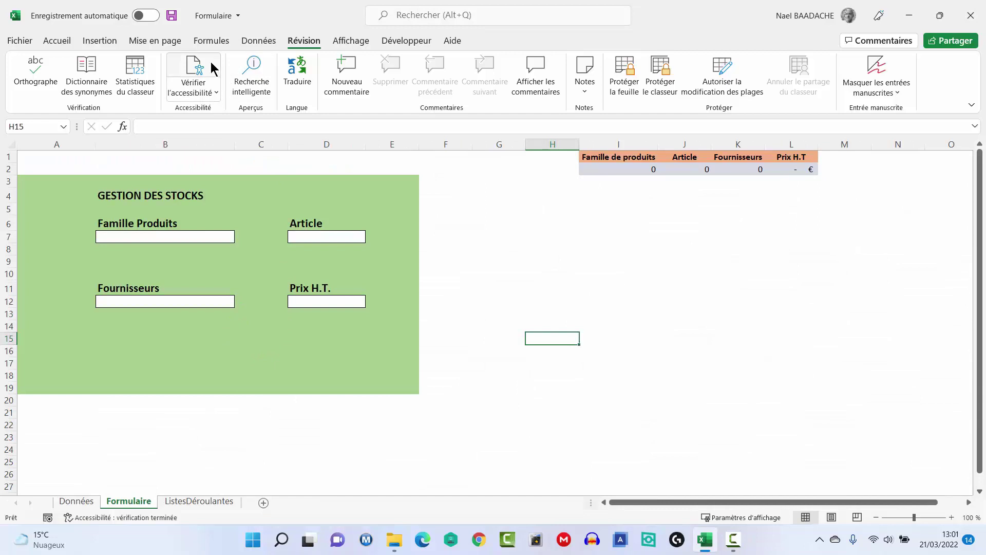
left_click(413, 41)
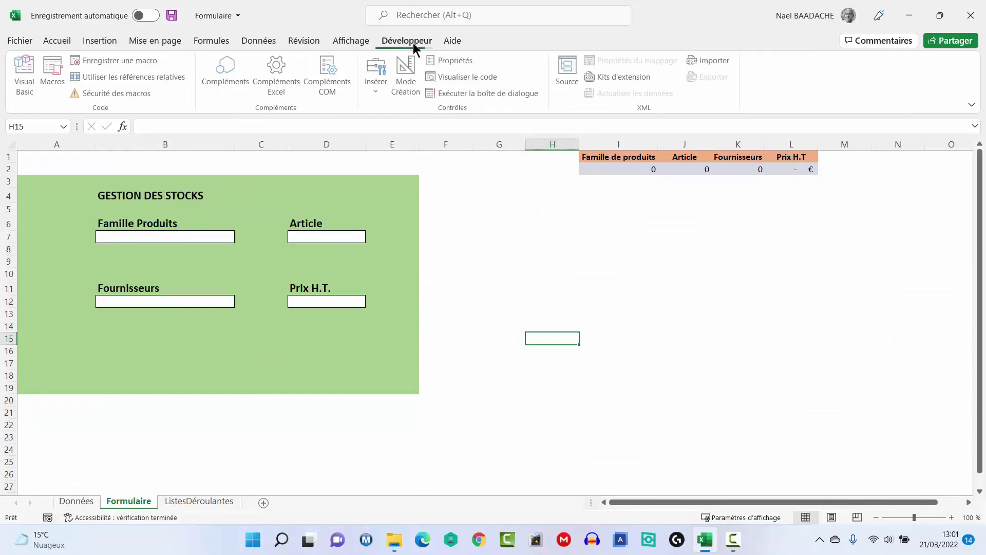
left_click(371, 91)
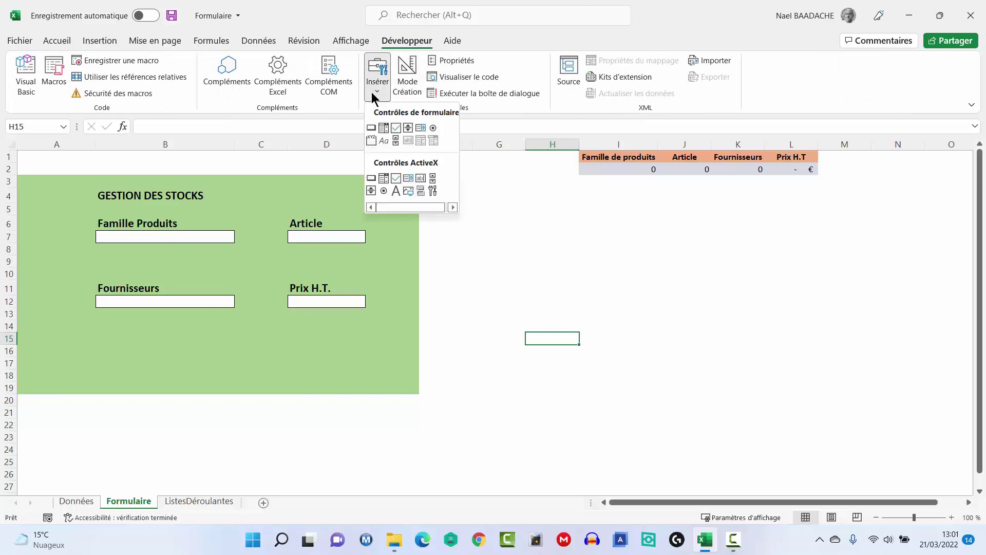
left_click(371, 128)
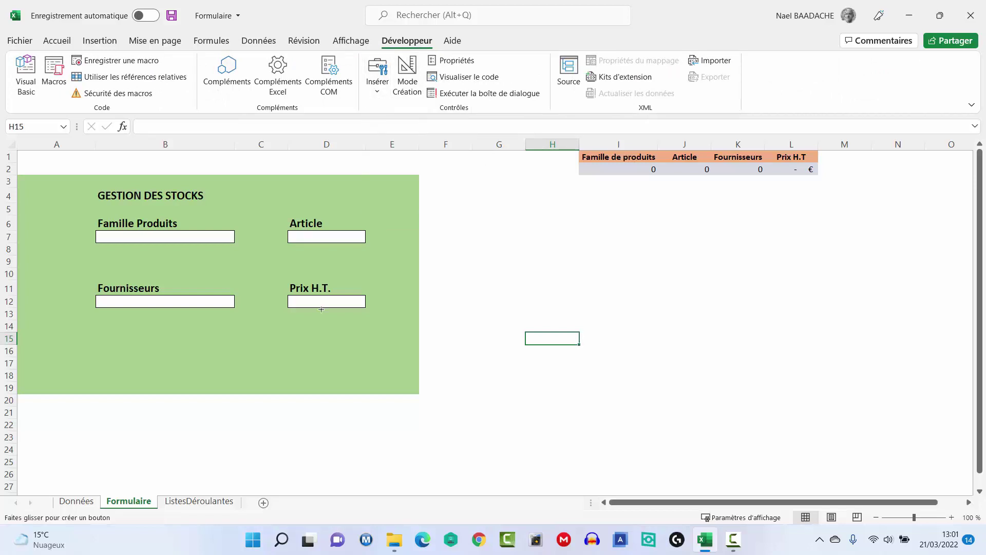
left_click_drag(264, 334, 396, 372)
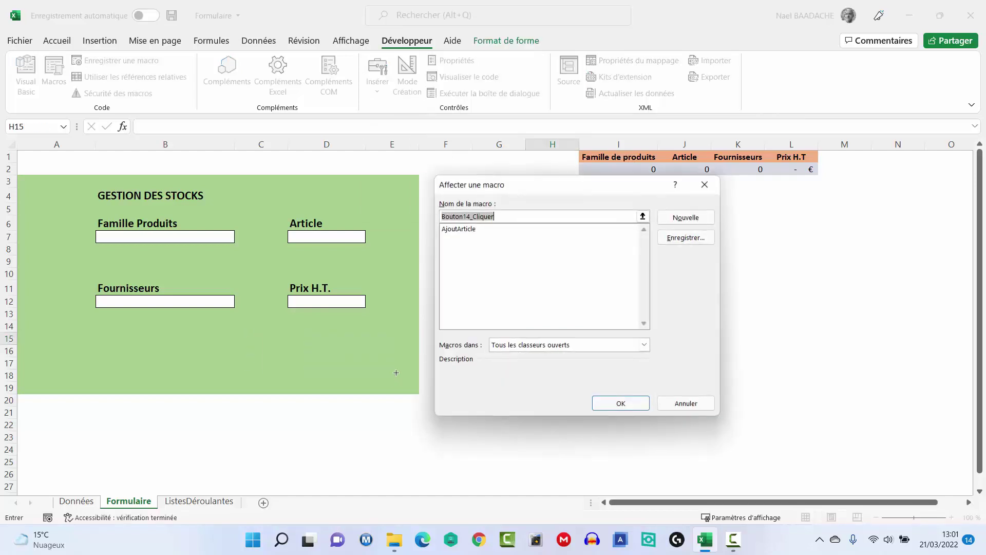
left_click(467, 229)
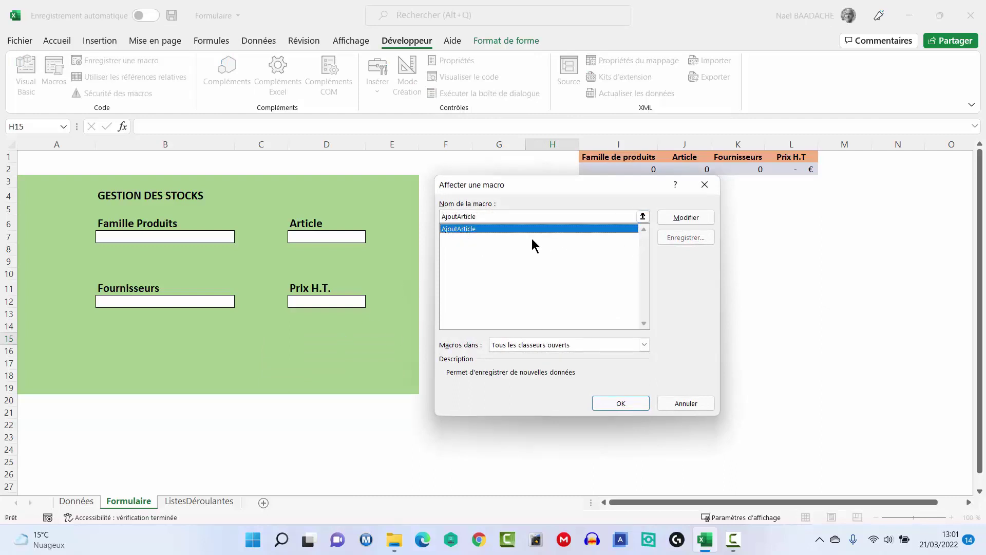
left_click(623, 403)
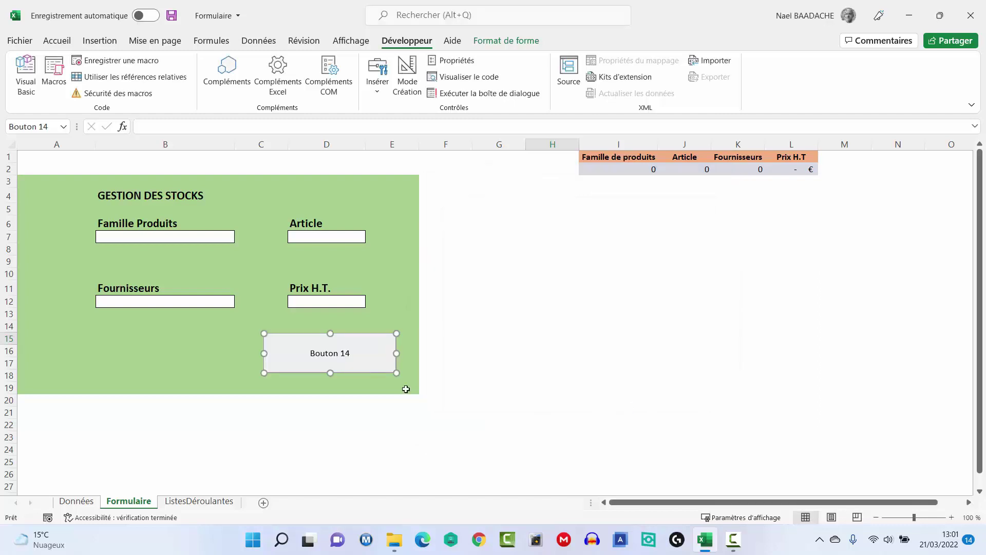
Replace the new button's label with "MAJ De Données"
left_click(317, 353)
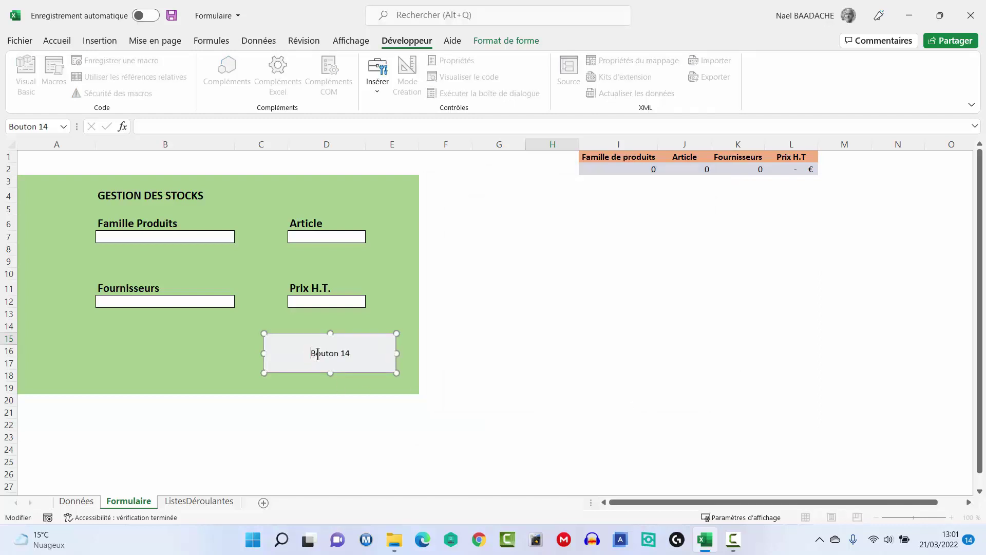
key("Delete")
key("Delete")
key("Delete")
key("Delete")
key("Delete")
key("Delete")
type("MAJ De Données")
left_click(518, 368)
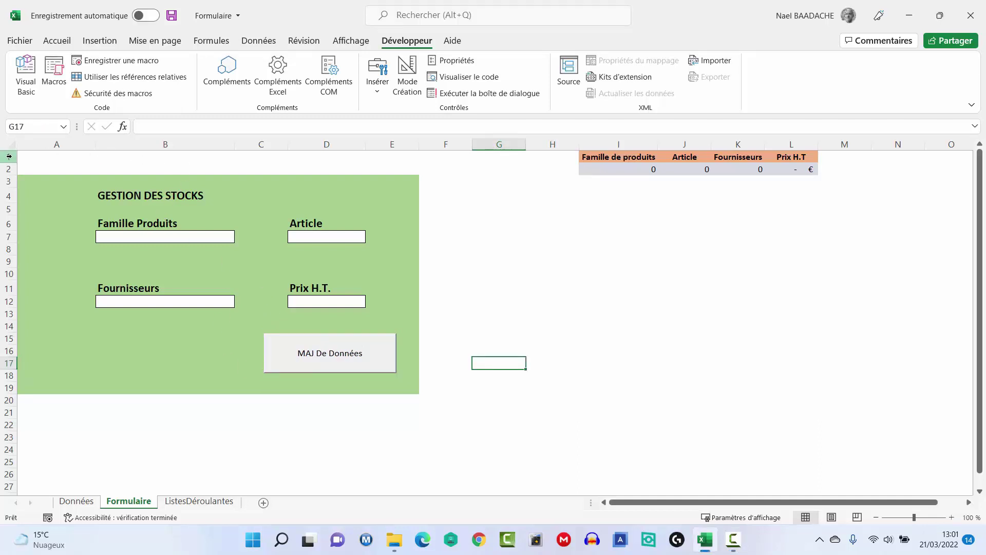
Hide rows 1 and 2 of the Formulaire sheet
left_click_drag(9, 156, 9, 168)
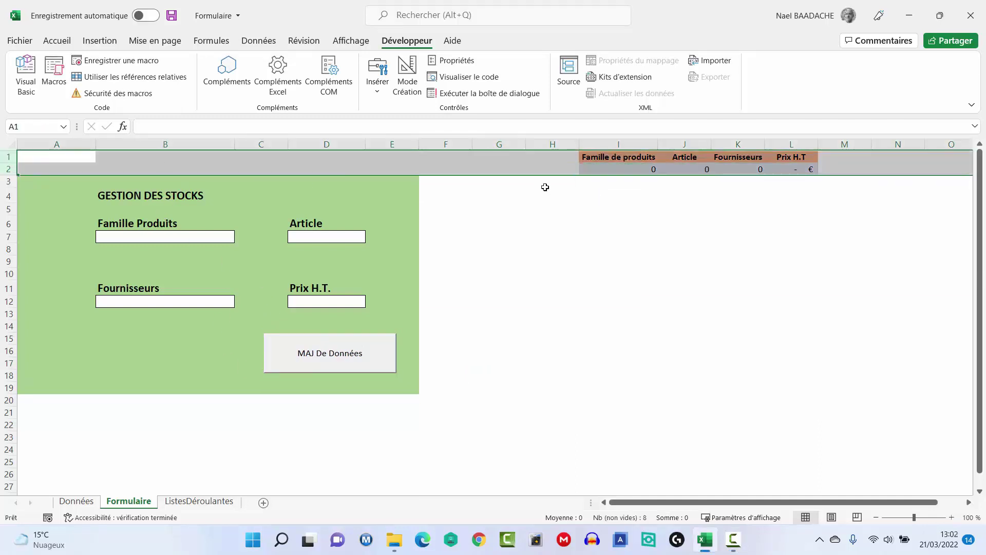
right_click(239, 162)
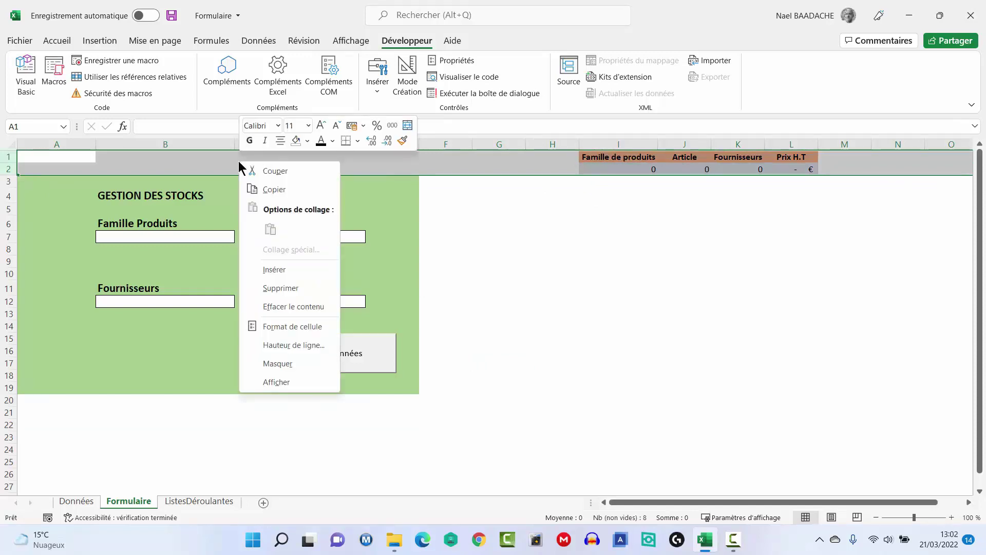
left_click(278, 364)
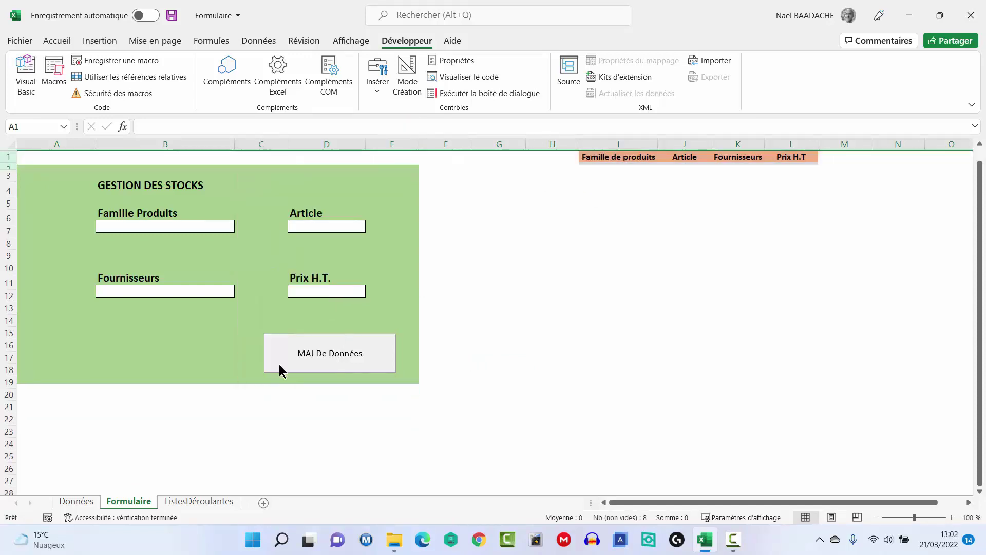
left_click(157, 326)
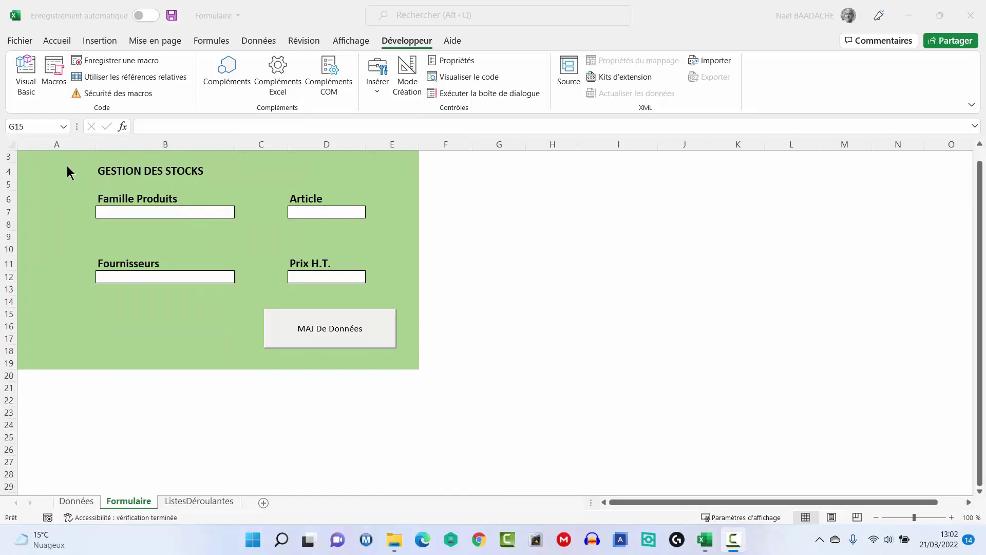
Unlock the four form entry cells for Famille Produits, Article, Fournisseurs and Prix H.T
left_click(160, 215)
left_click(160, 214)
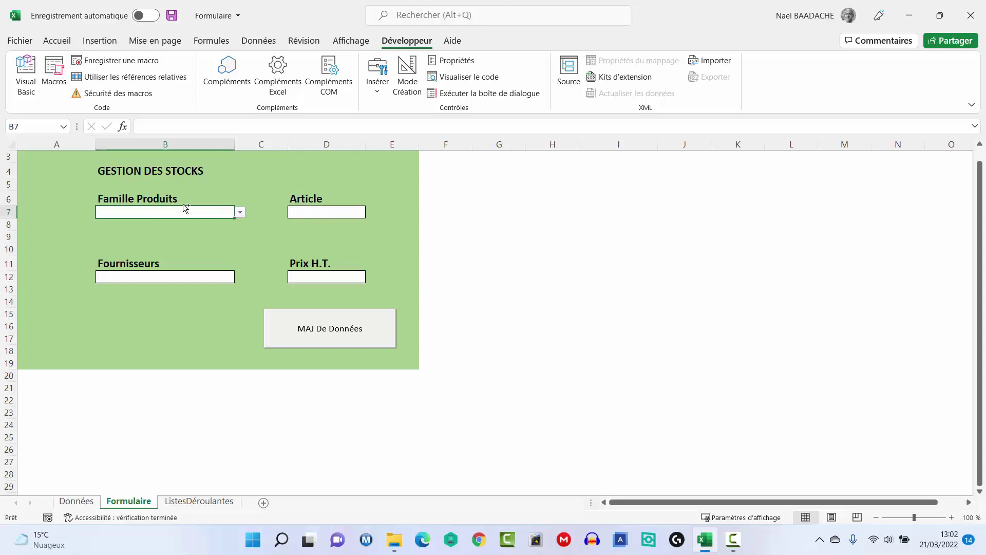
left_click(316, 213)
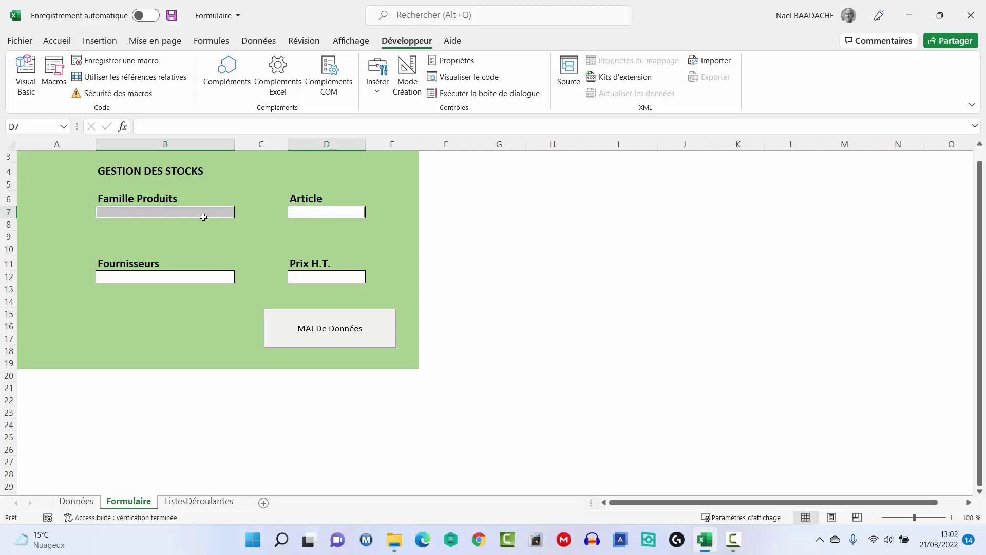
left_click(186, 278)
left_click(341, 278)
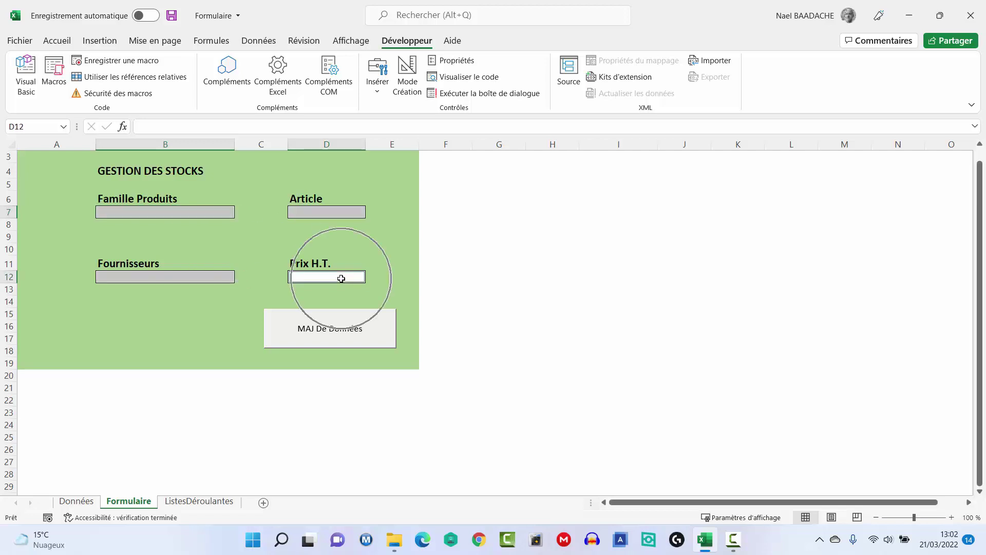
right_click(341, 279)
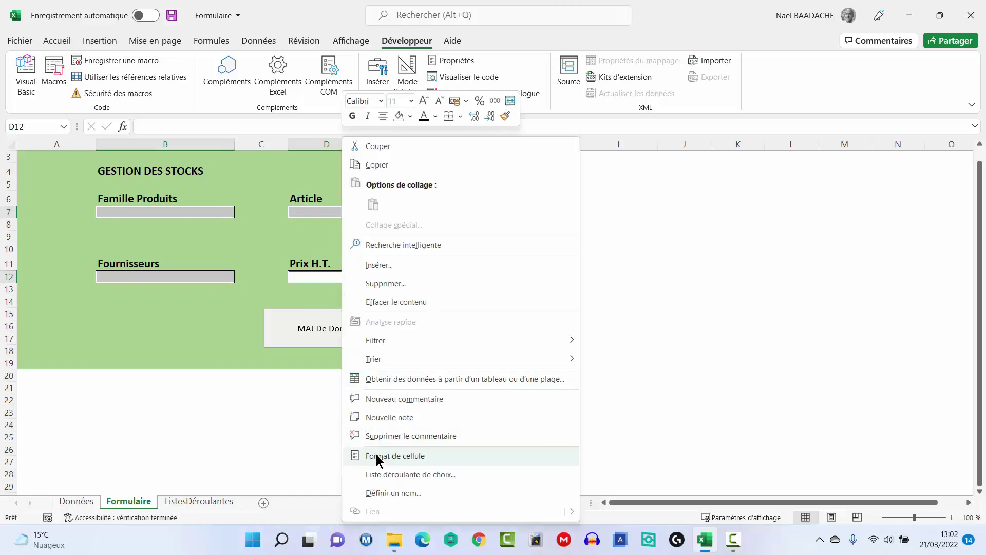
left_click(381, 454)
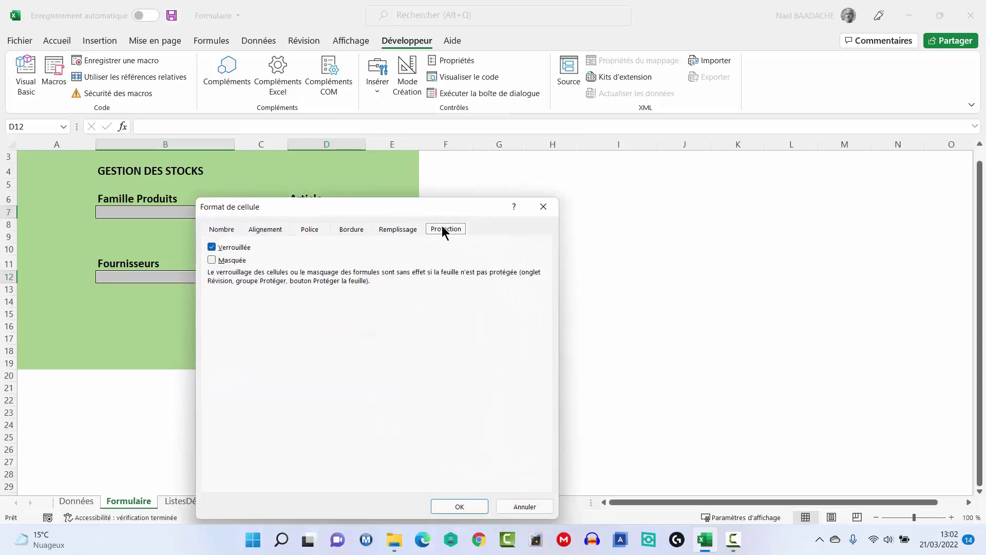
left_click(213, 249)
left_click(459, 506)
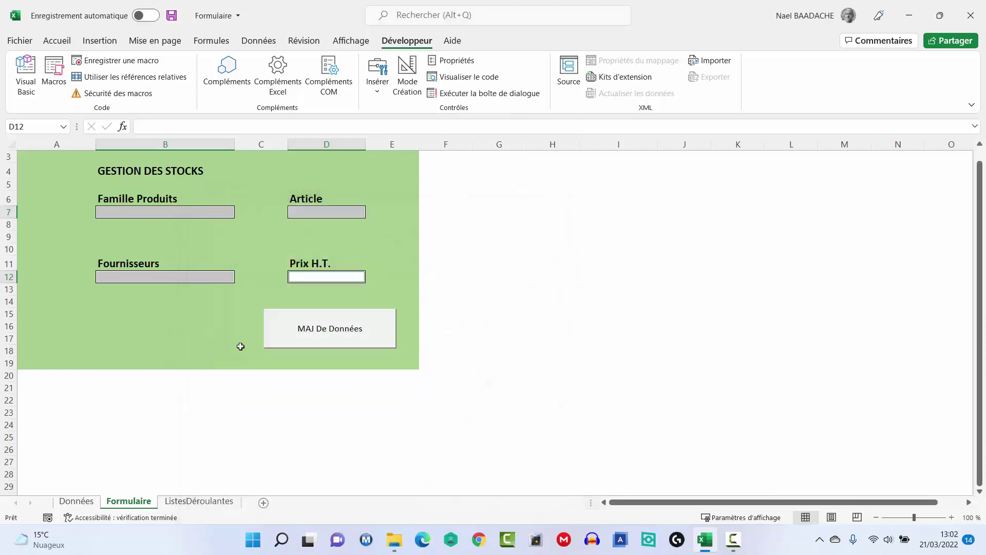
left_click(71, 202)
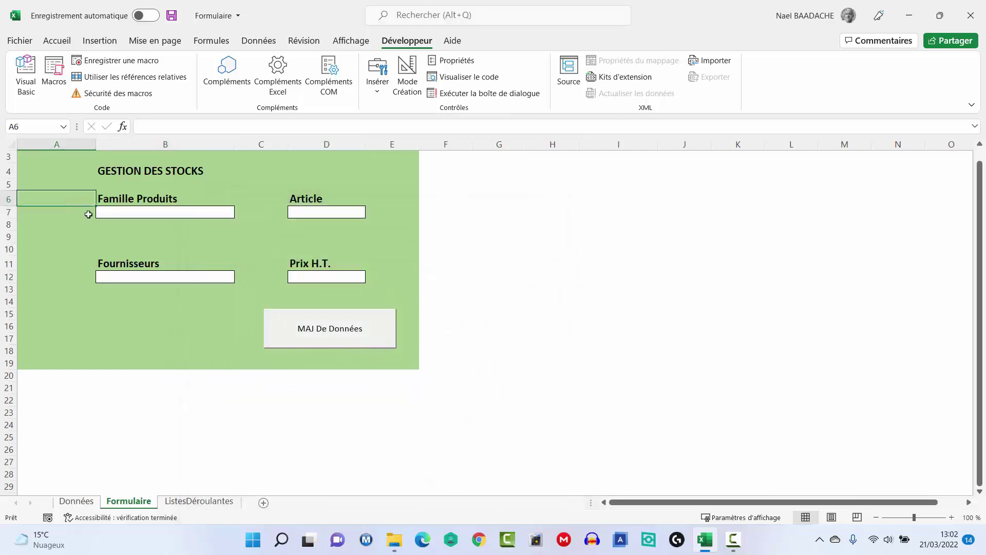
Protect the Formulaire sheet, allowing only the selection of unlocked cells
left_click(299, 41)
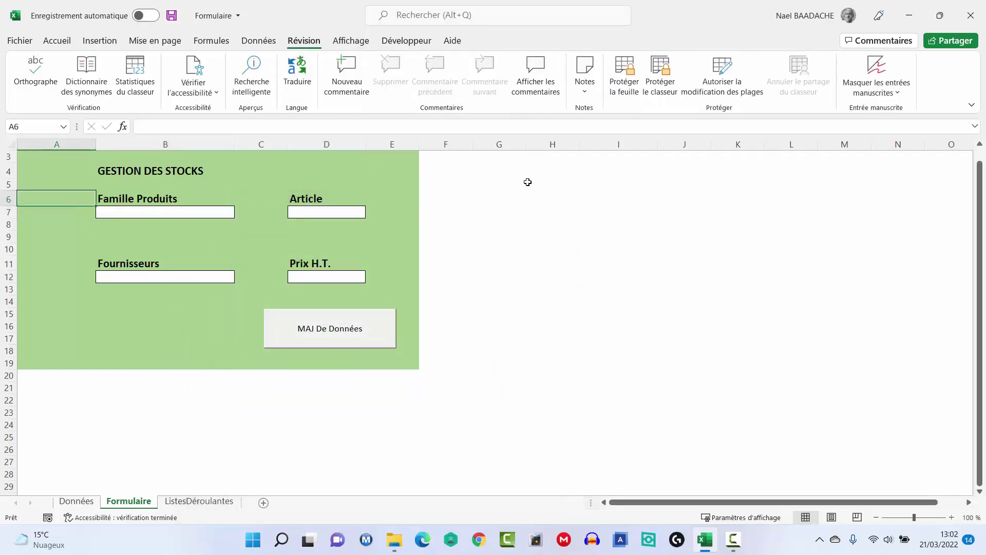
left_click(621, 67)
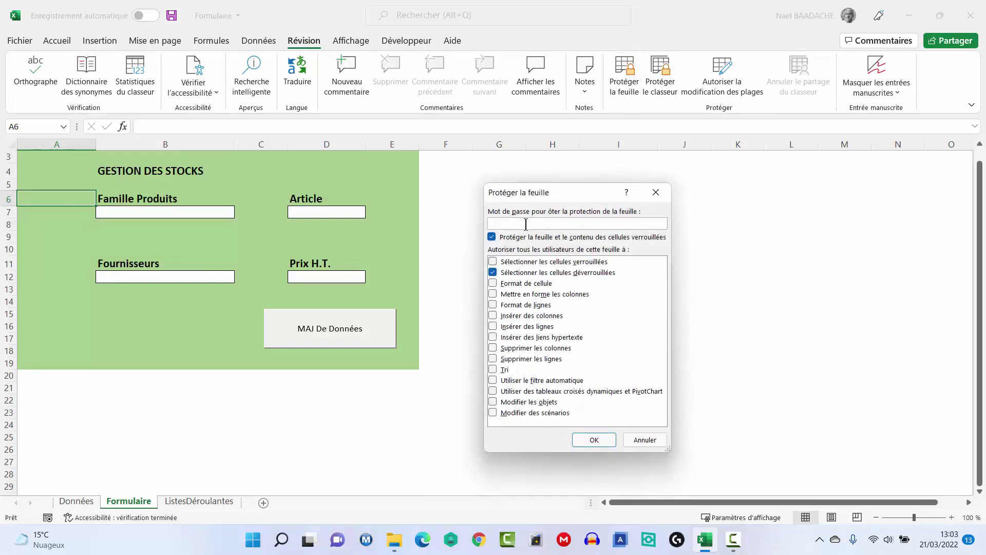
left_click(494, 261)
left_click(493, 262)
left_click(593, 440)
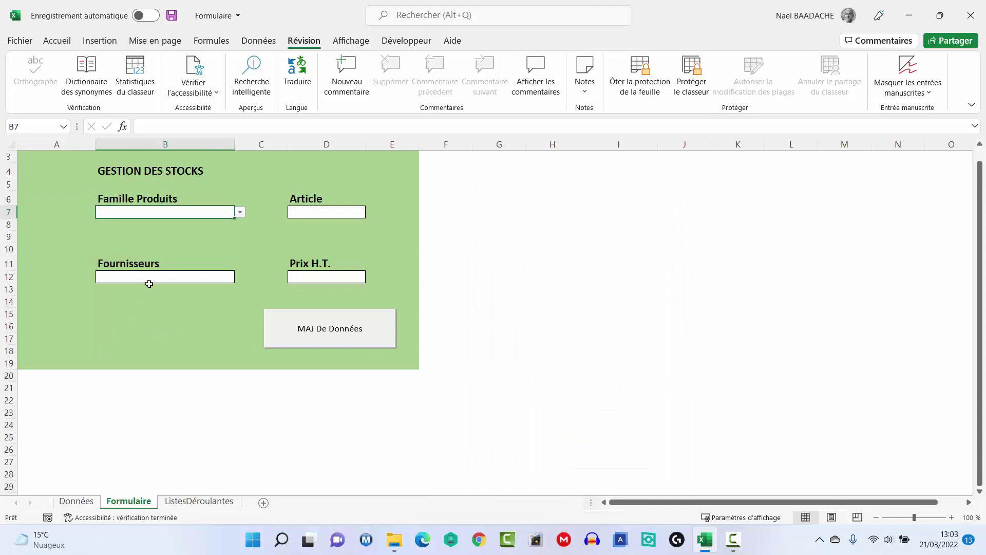
On the protected form, choose Famille5 as the Famille Produits and enter Article3 as the Article
left_click(167, 217)
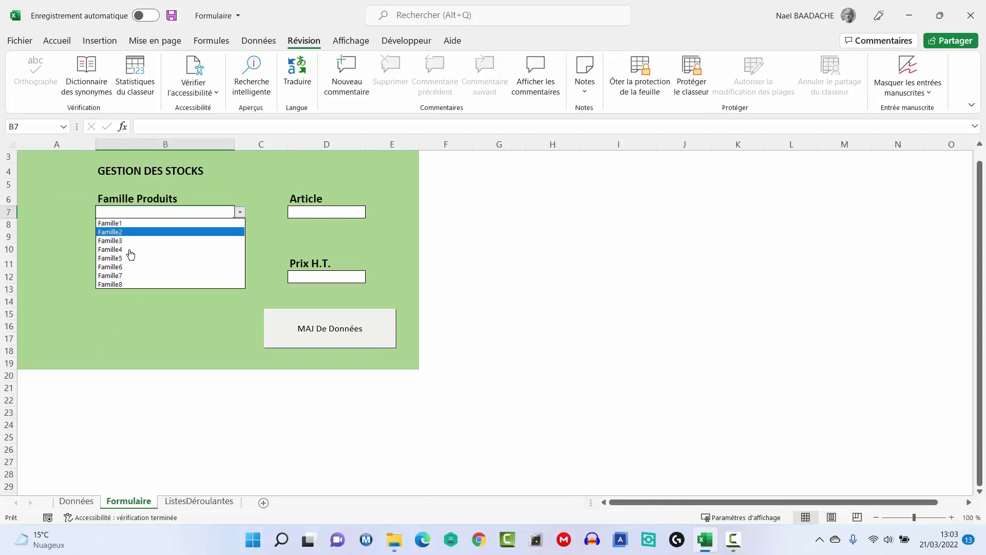
left_click(537, 255)
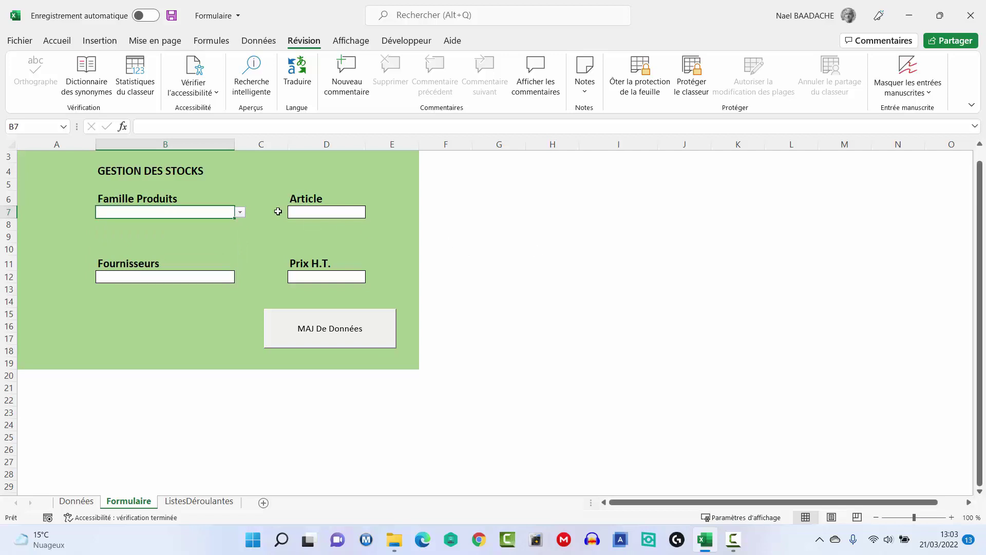
left_click(80, 501)
left_click(128, 501)
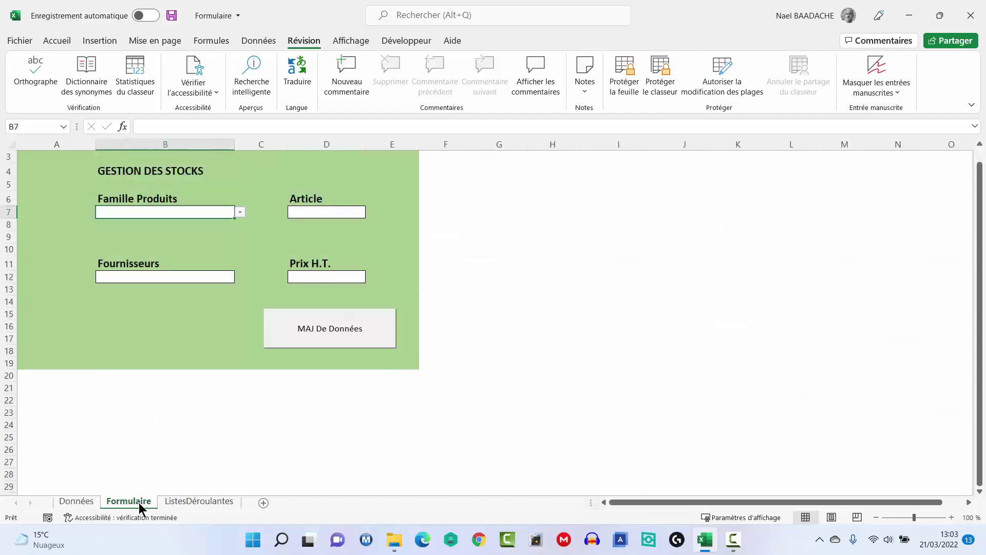
left_click(240, 212)
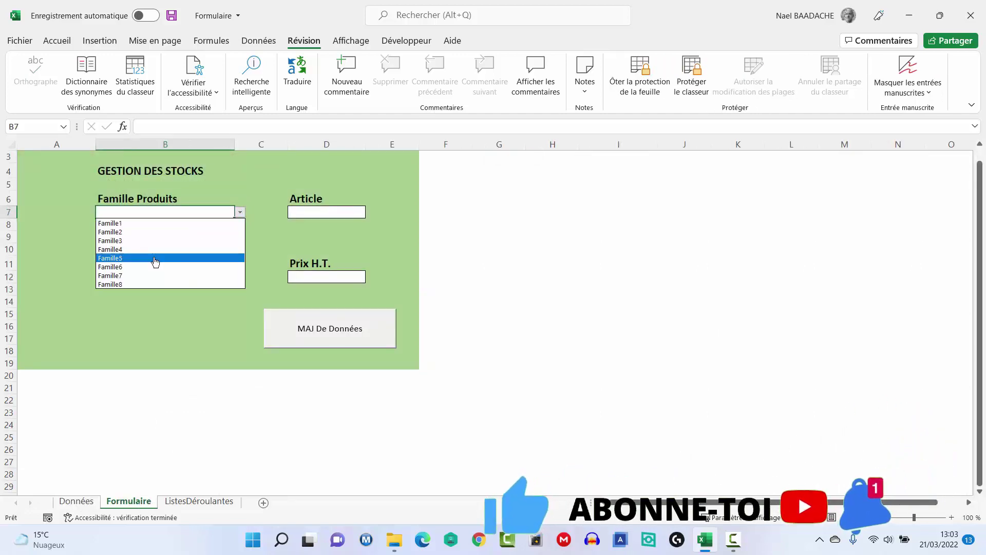
left_click(155, 258)
left_click(314, 214)
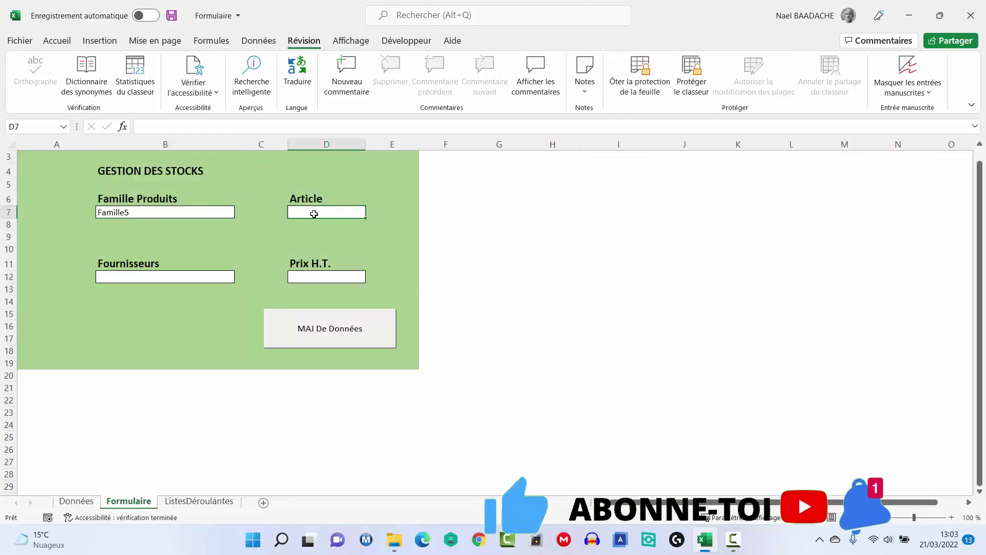
type("Article3")
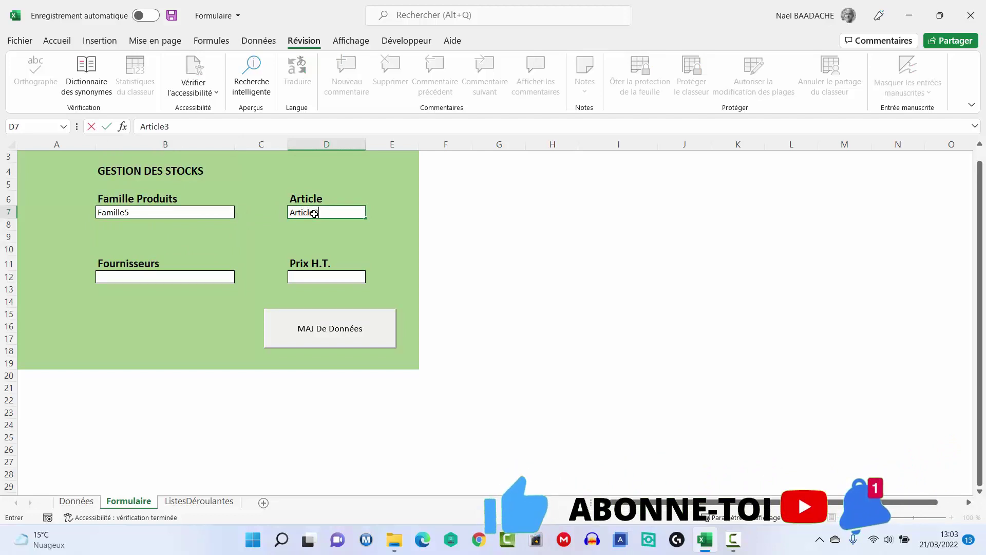
key("Return")
Choose Fournisseur4 in the form's Fournisseurs list and enter 75 as the Prix H.T
left_click(209, 280)
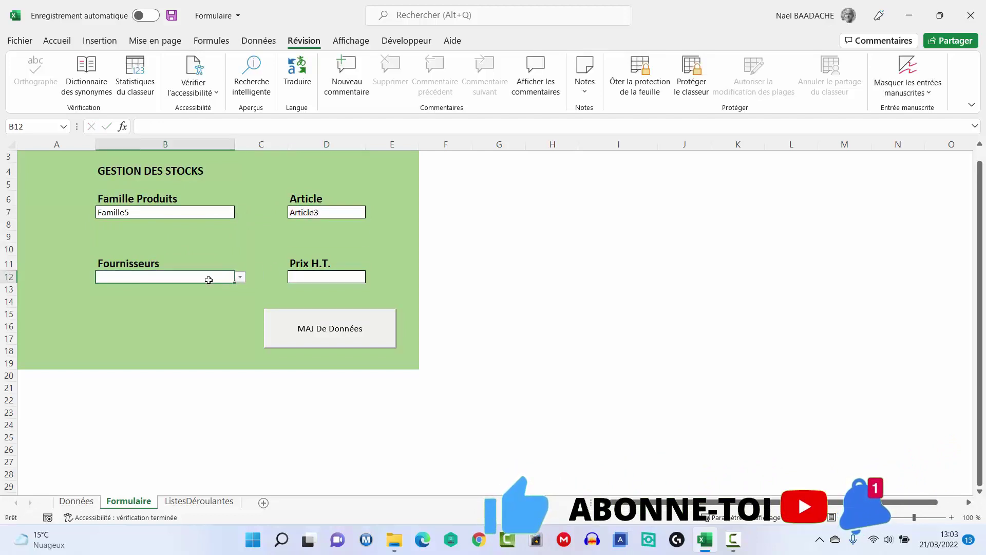
key("alt+Down")
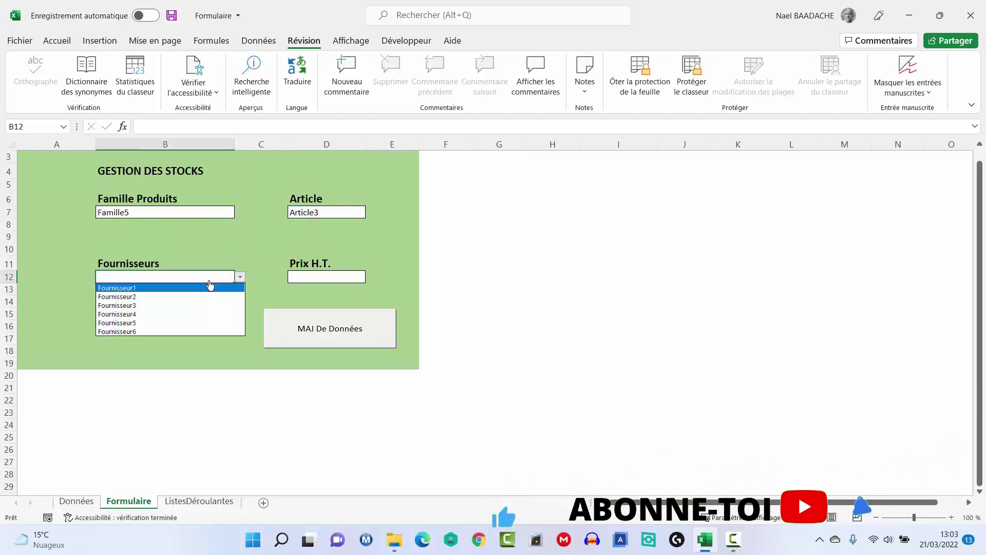
left_click(136, 315)
left_click(327, 278)
type("75")
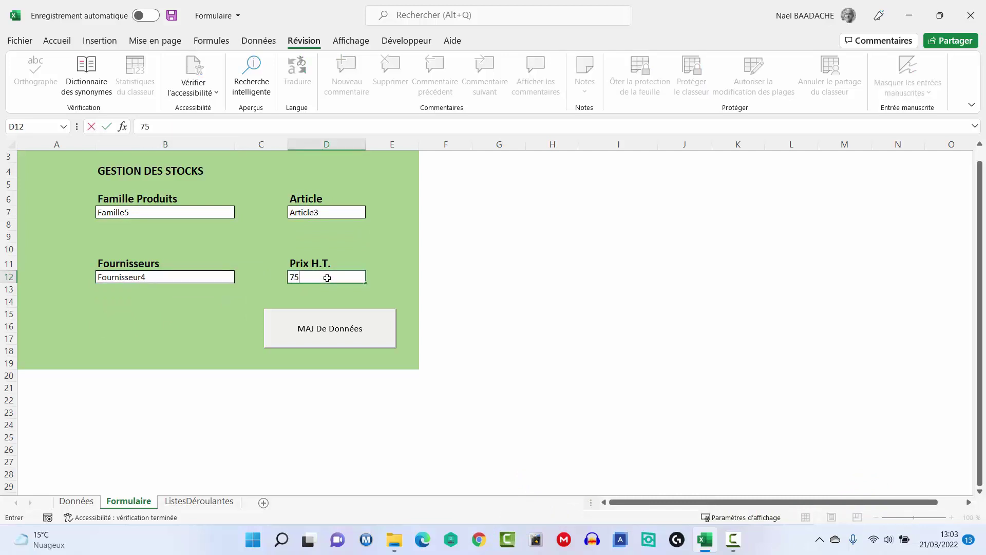
key("Return")
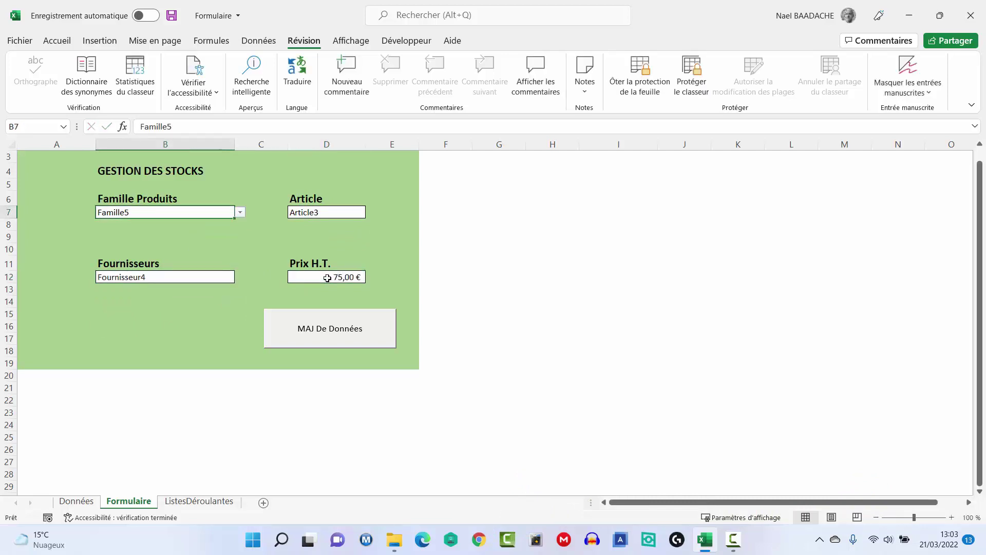
Transfer the entry with the form's MAJ De Données button and check the new row in the Données table
left_click(325, 333)
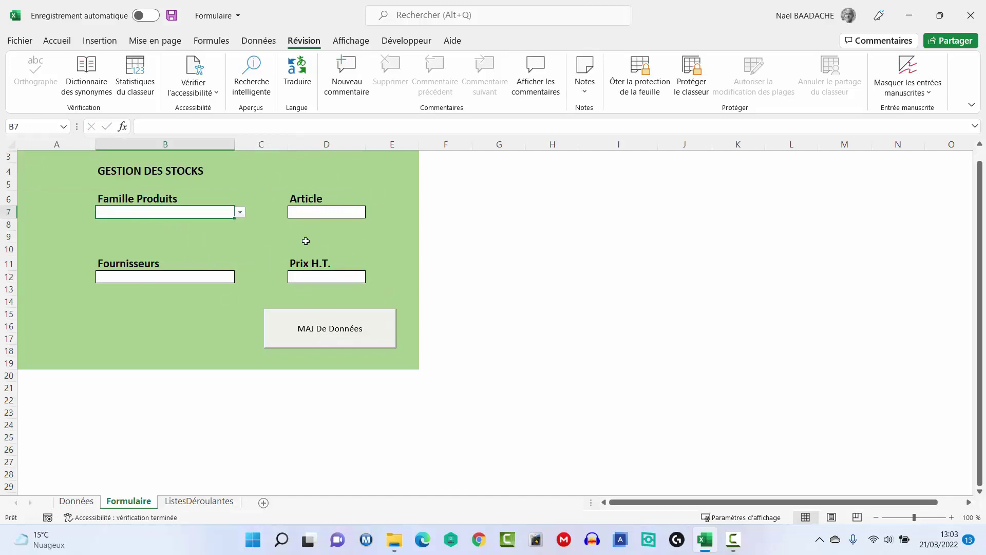
left_click(76, 501)
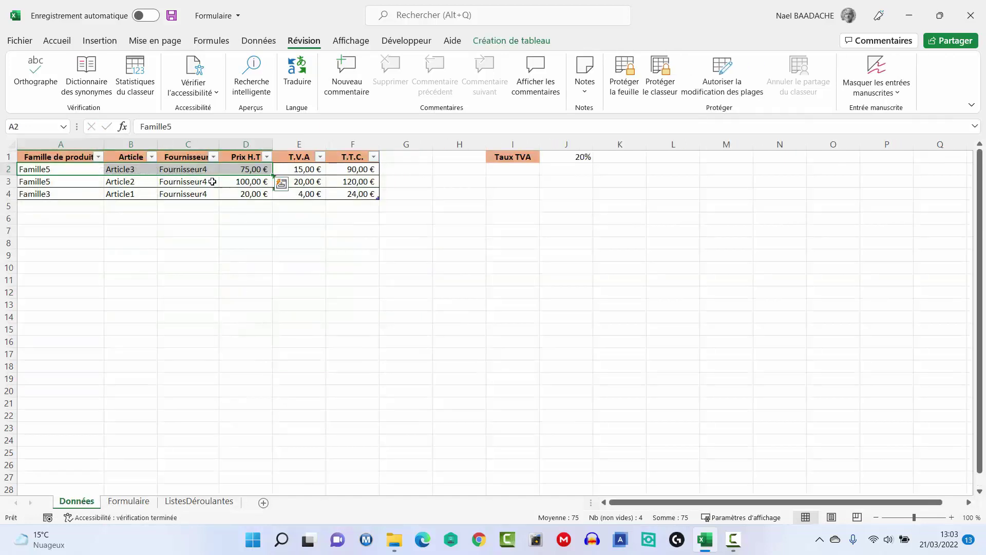
left_click(61, 168)
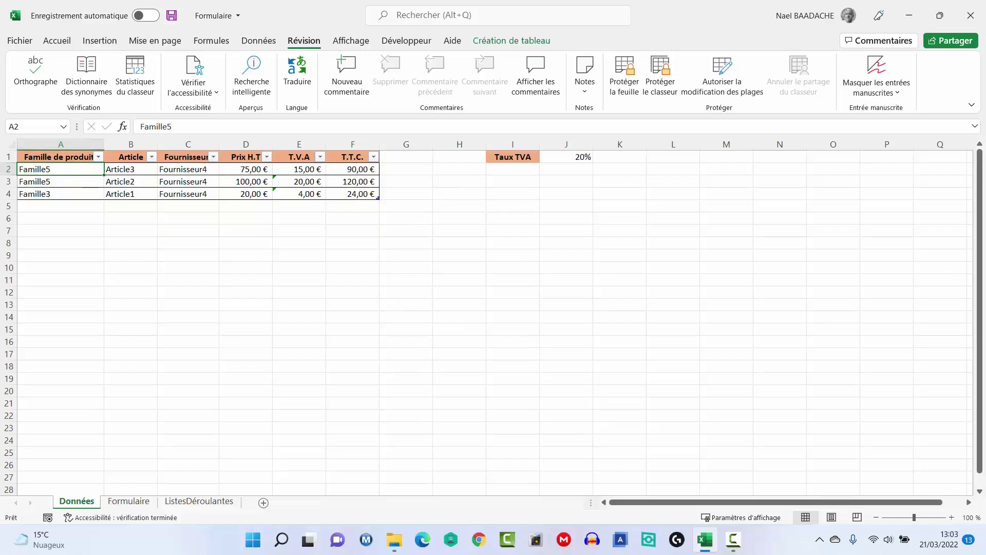
left_click(375, 270)
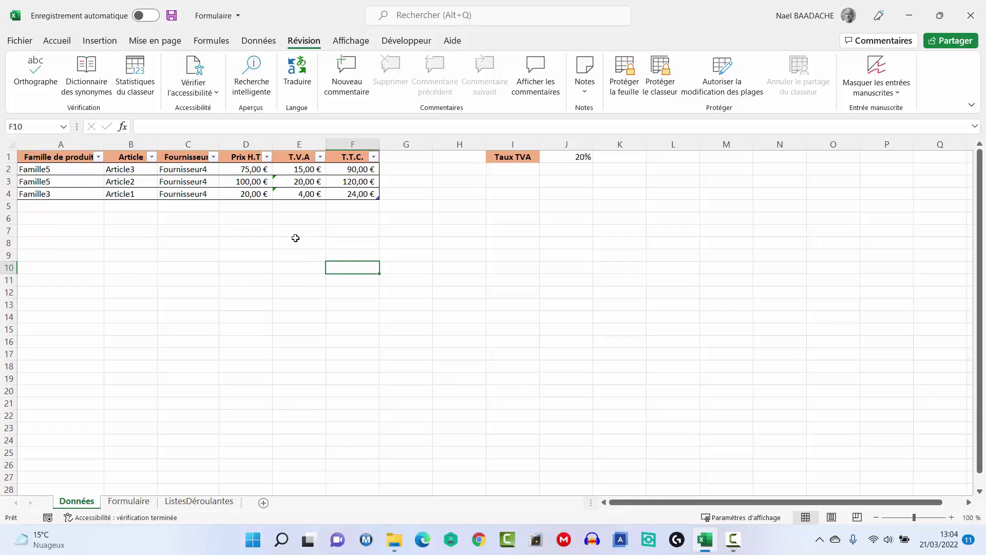
left_click(266, 232)
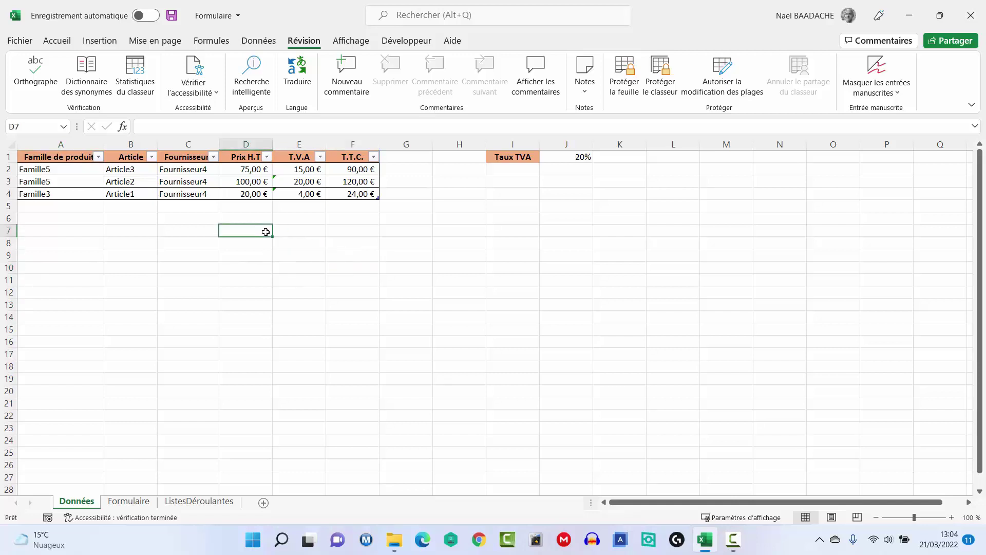